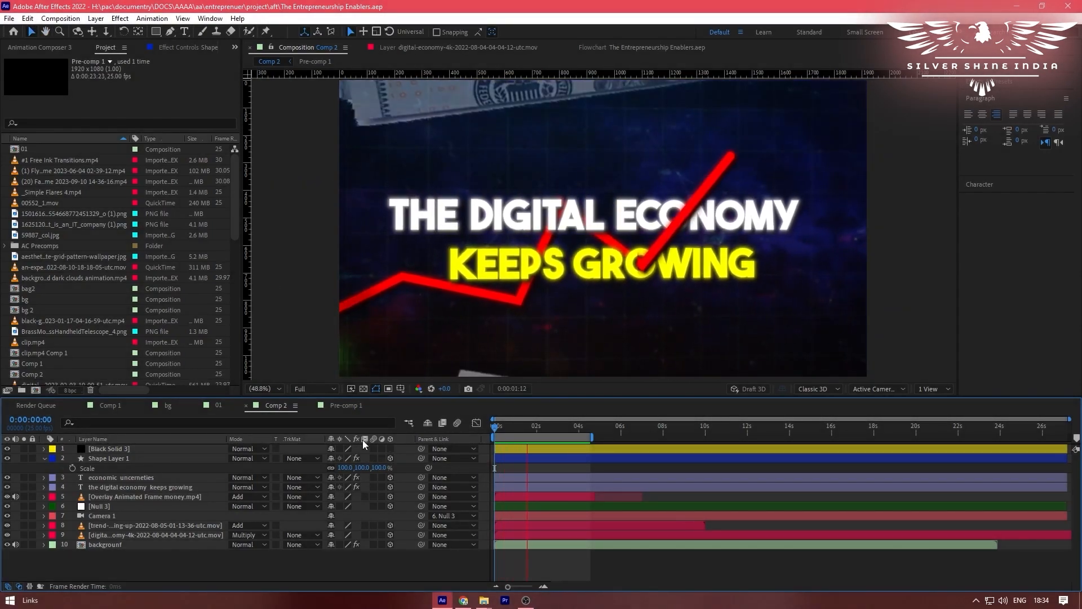
# - Preview the finished text animation in Comp 2 with the composition view maximized, and return the playhead to the start
pyautogui.press('space')
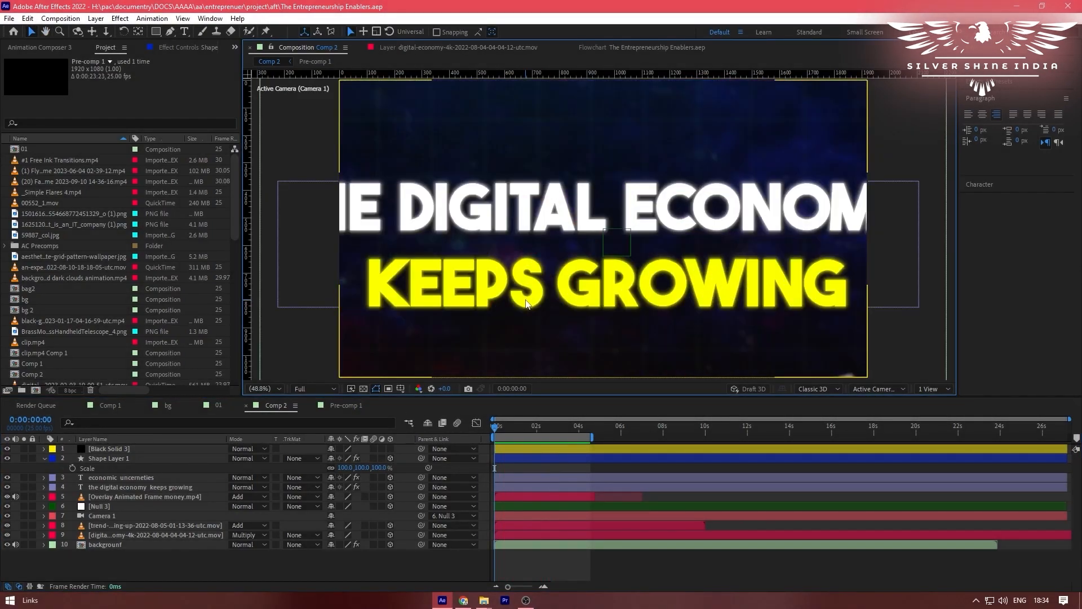
pyautogui.press('`')
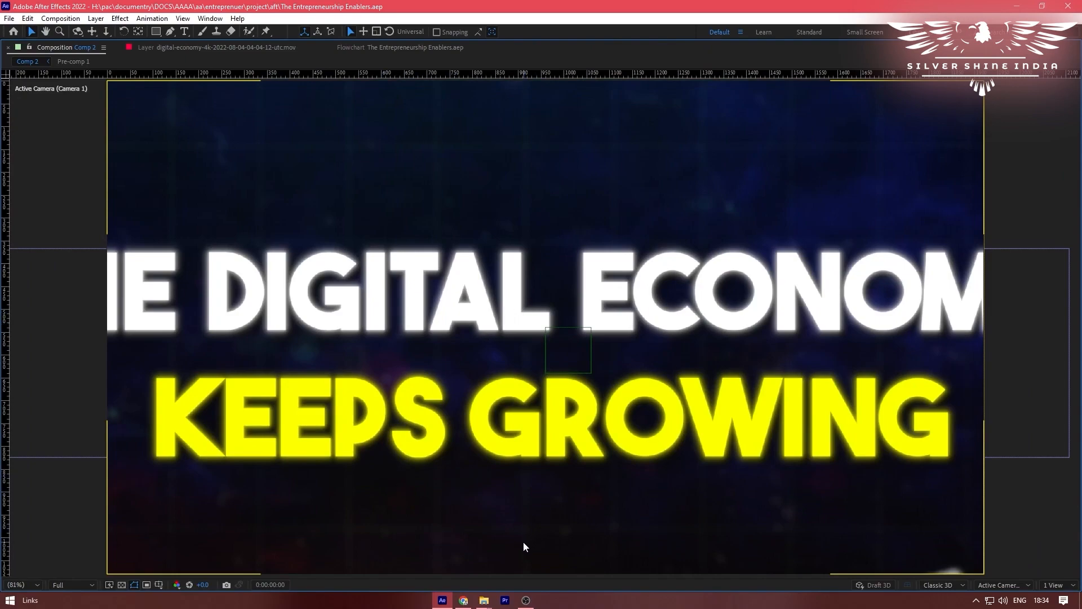
pyautogui.press('space')
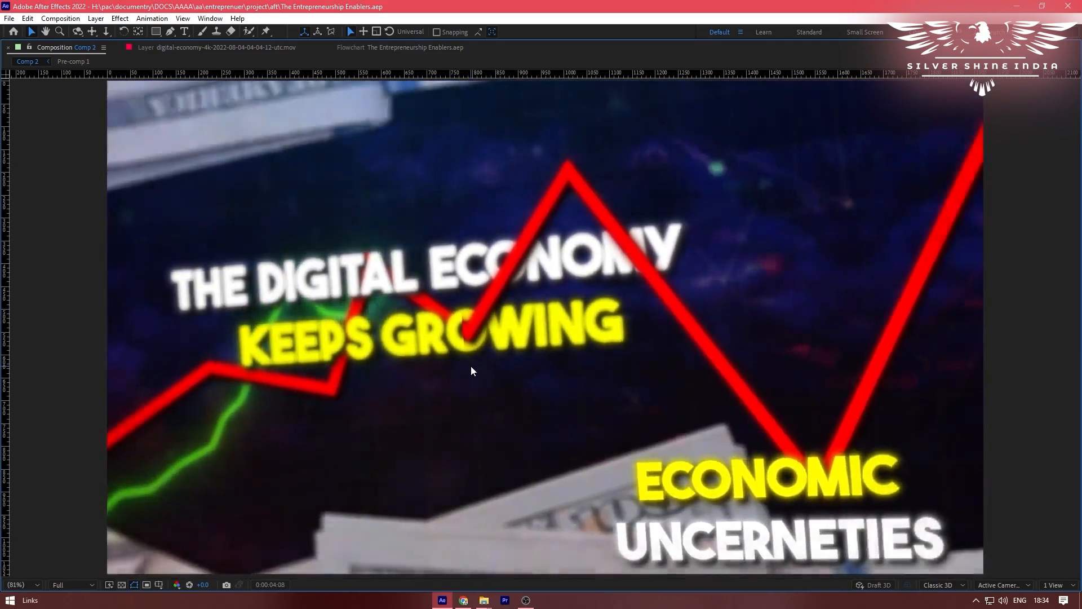
pyautogui.press('space')
pyautogui.press('`')
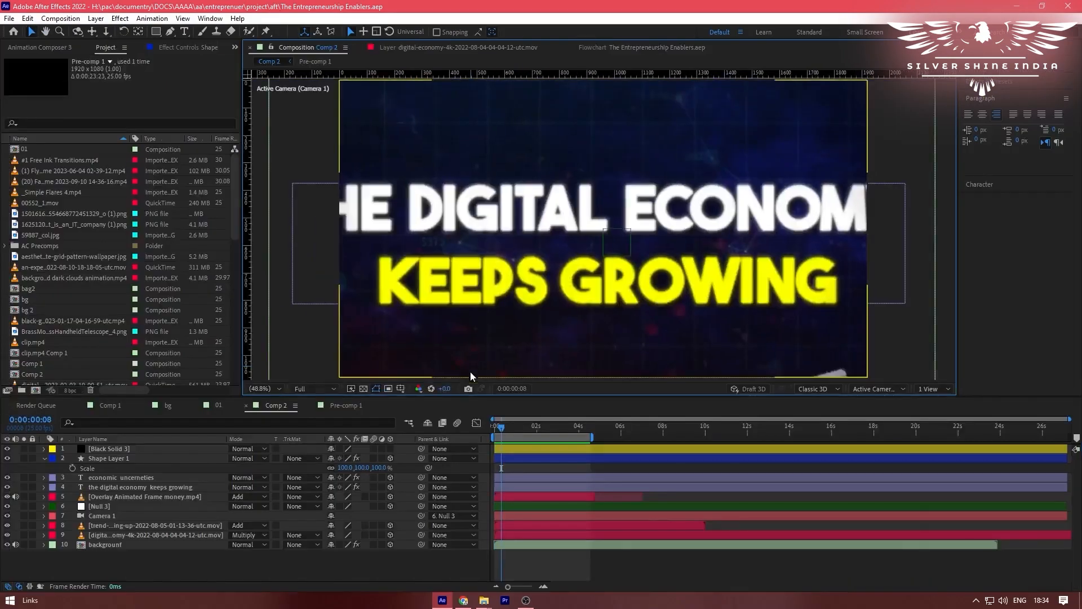
pyautogui.moveTo(502, 428); pyautogui.dragTo(479, 430)
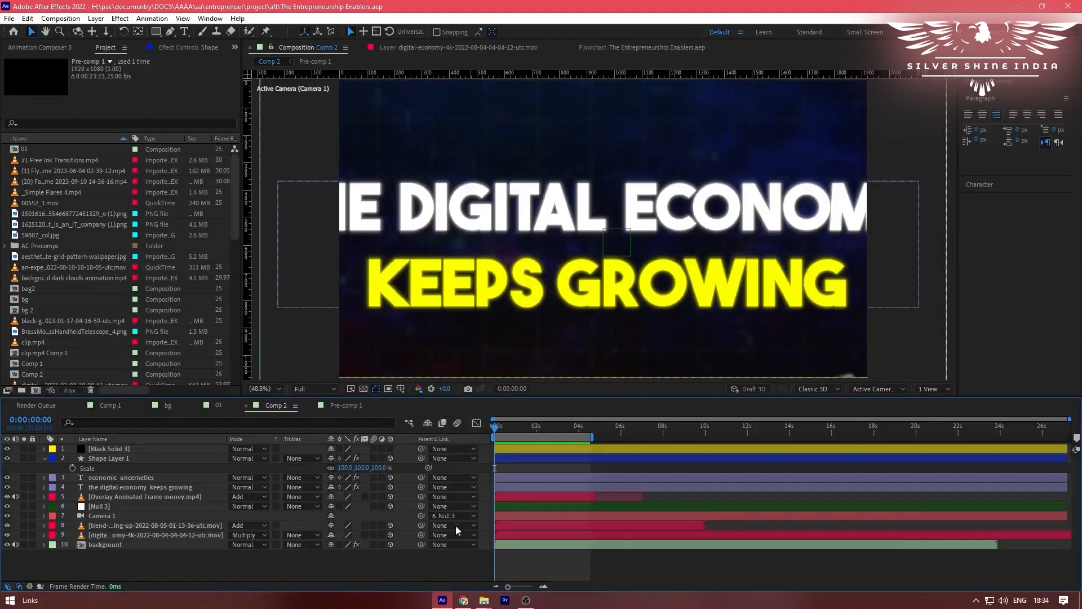
# - Open the background precomp and examine the footage of its smoke, flying-above-clouds and dark storm clouds layers
pyautogui.doubleClick(506, 543)
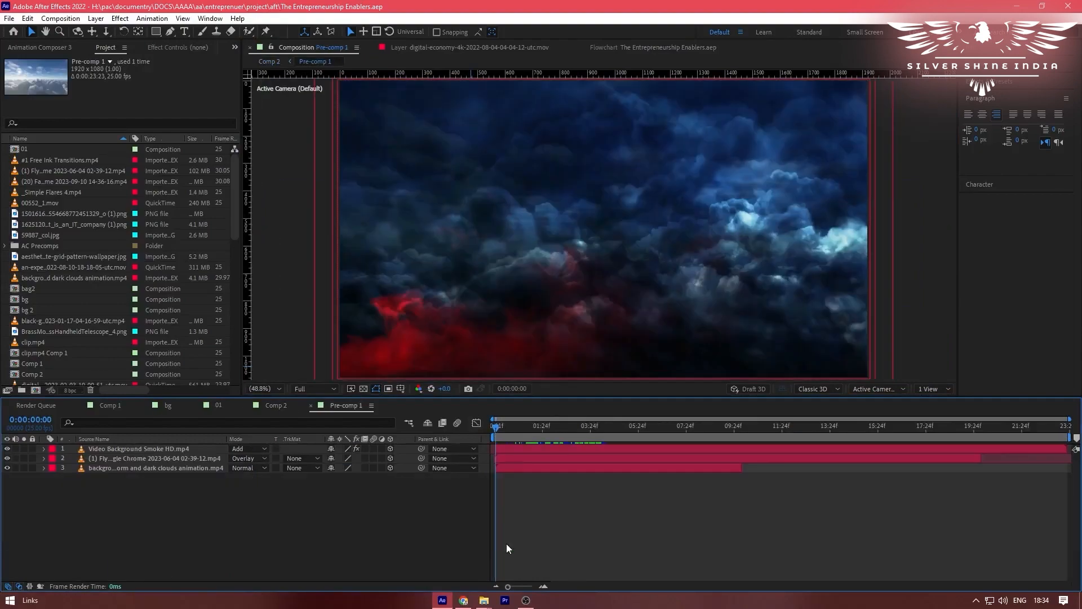
pyautogui.click(126, 448)
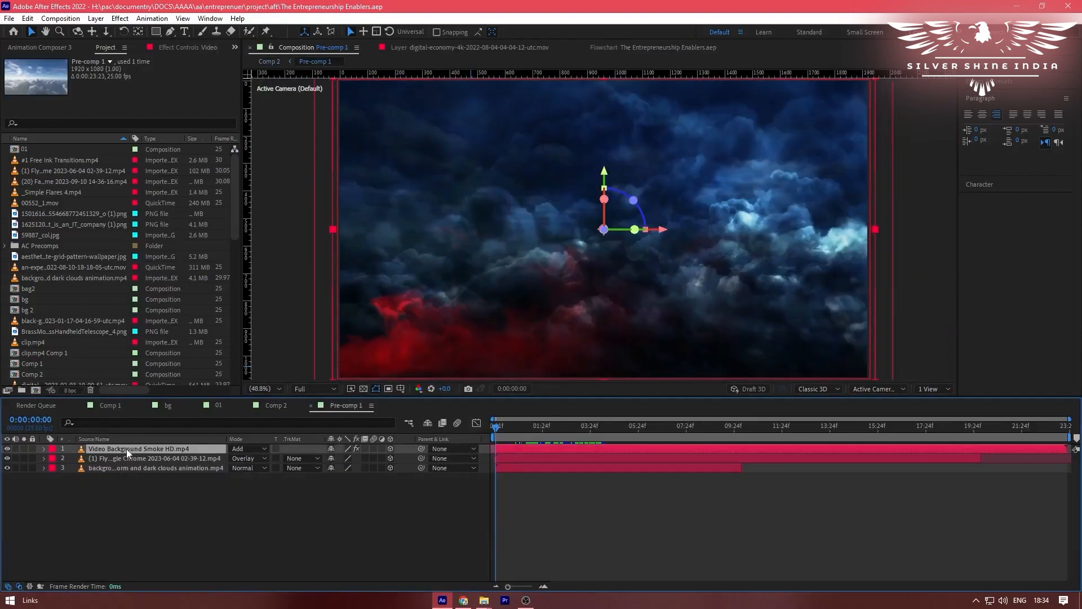
pyautogui.doubleClick(127, 452)
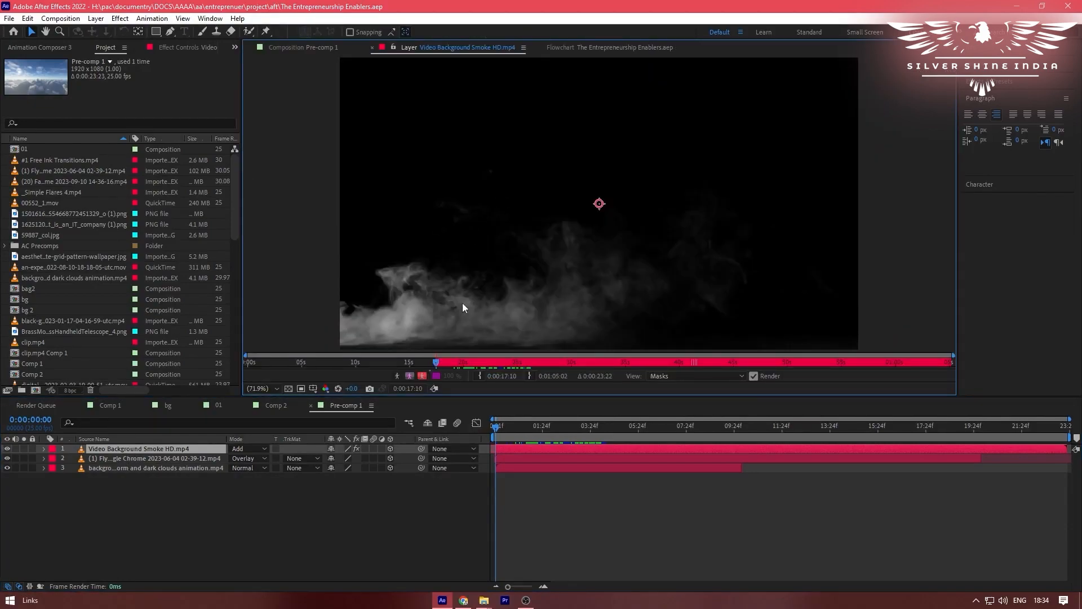
pyautogui.moveTo(435, 363); pyautogui.dragTo(457, 364)
pyautogui.doubleClick(122, 460)
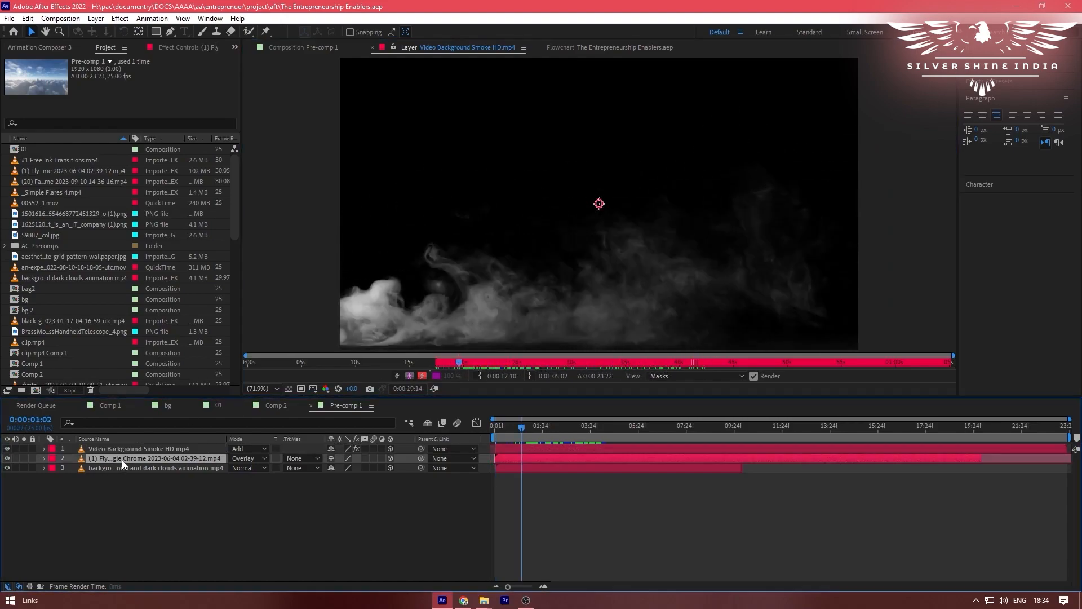
pyautogui.moveTo(267, 362)
pyautogui.mouseDown()
pyautogui.moveTo(385, 362)
pyautogui.moveTo(252, 374)
pyautogui.mouseUp()
pyautogui.doubleClick(140, 470)
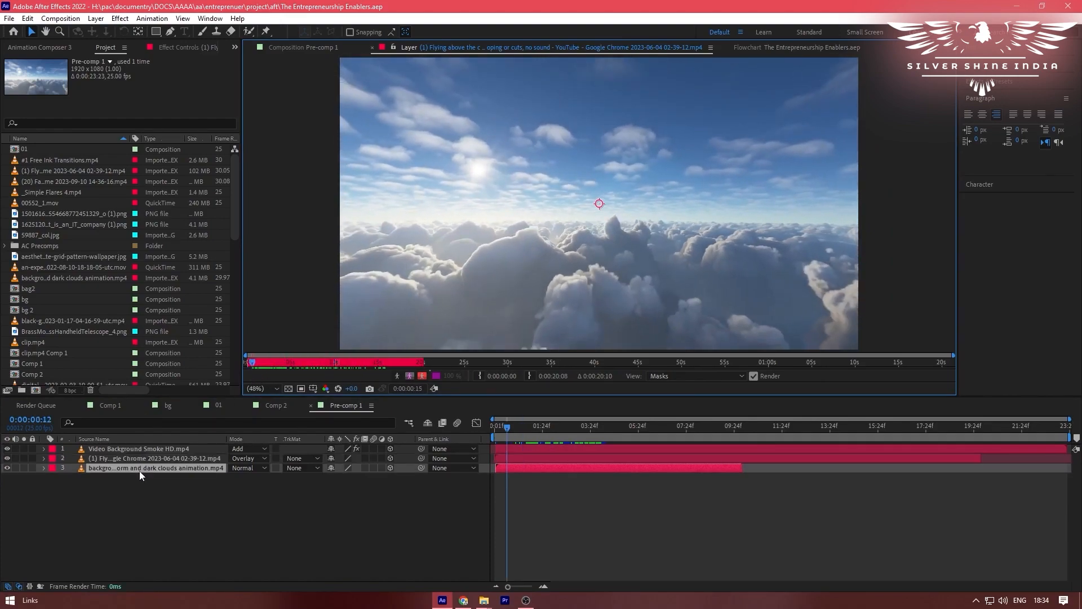
pyautogui.moveTo(276, 367); pyautogui.dragTo(651, 361)
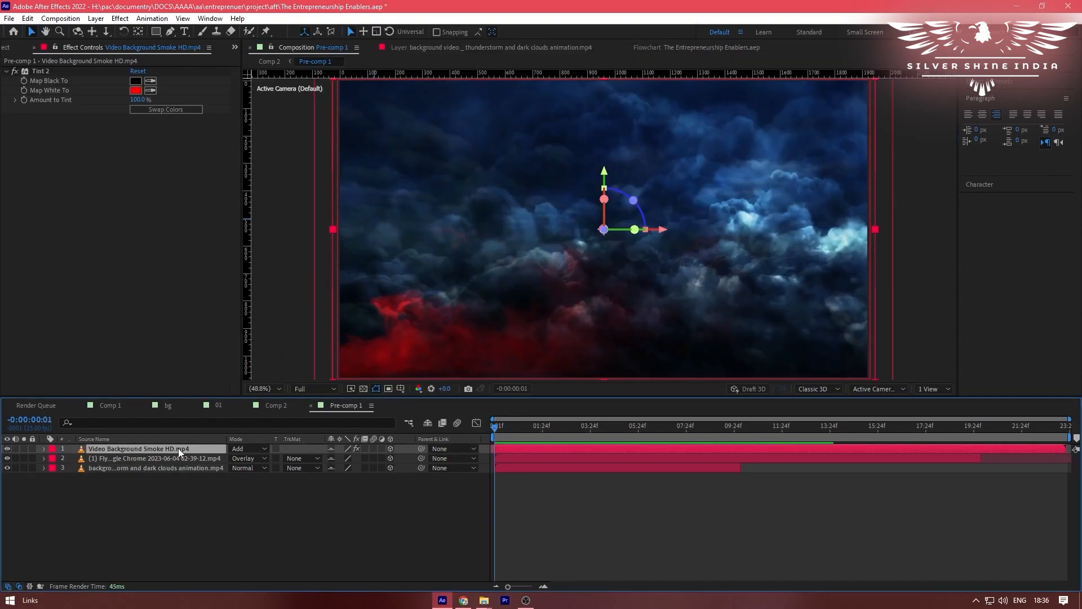
# - Review the Video Background Smoke HD layer's footage, its Tint effect and its blending mode in the precomp
pyautogui.doubleClick(178, 448)
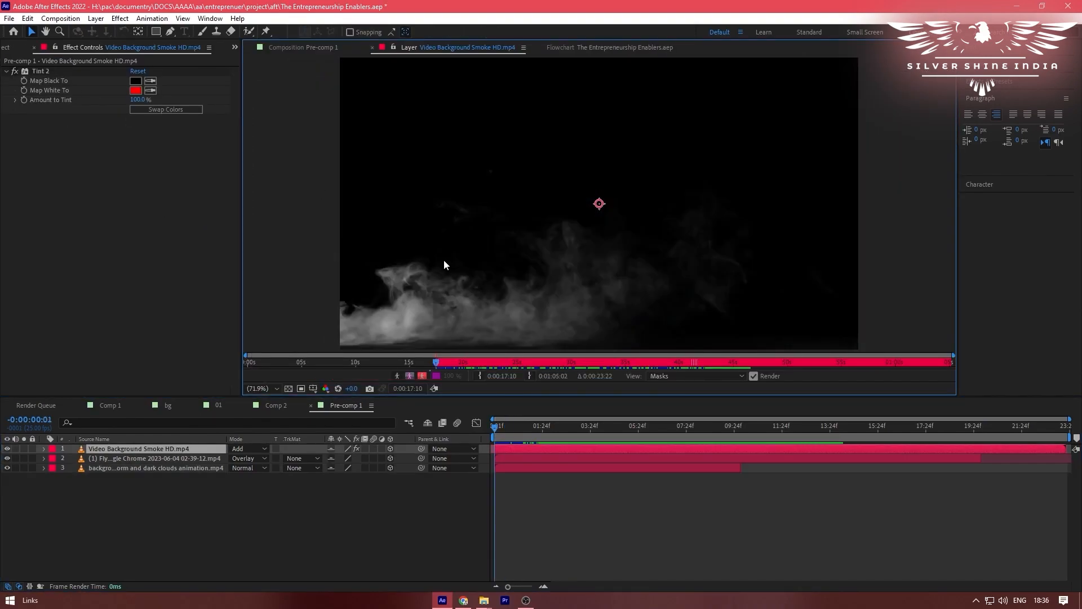
pyautogui.click(313, 45)
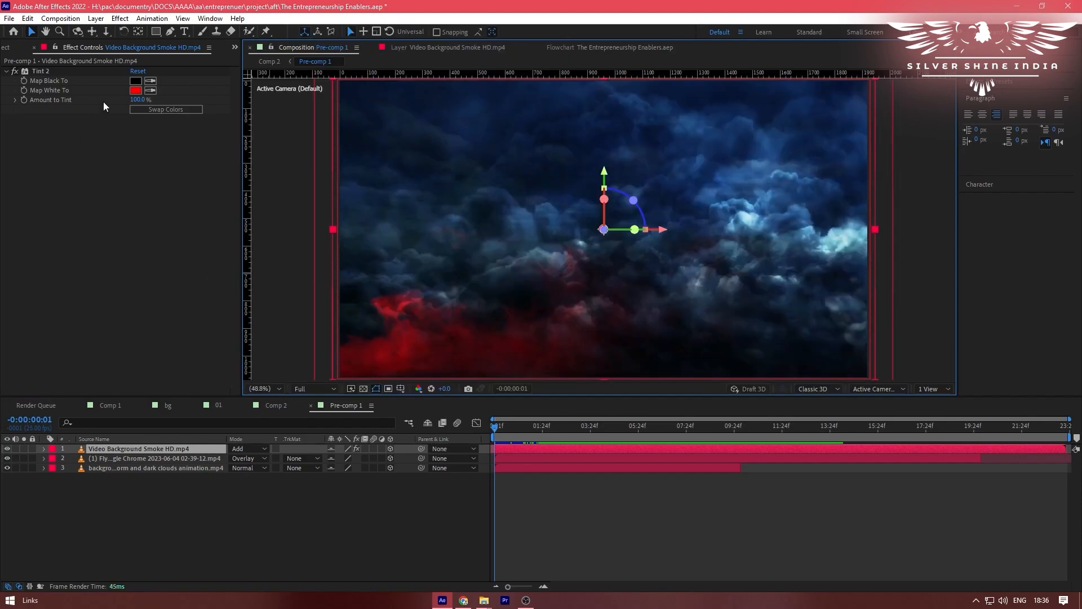
pyautogui.click(238, 451)
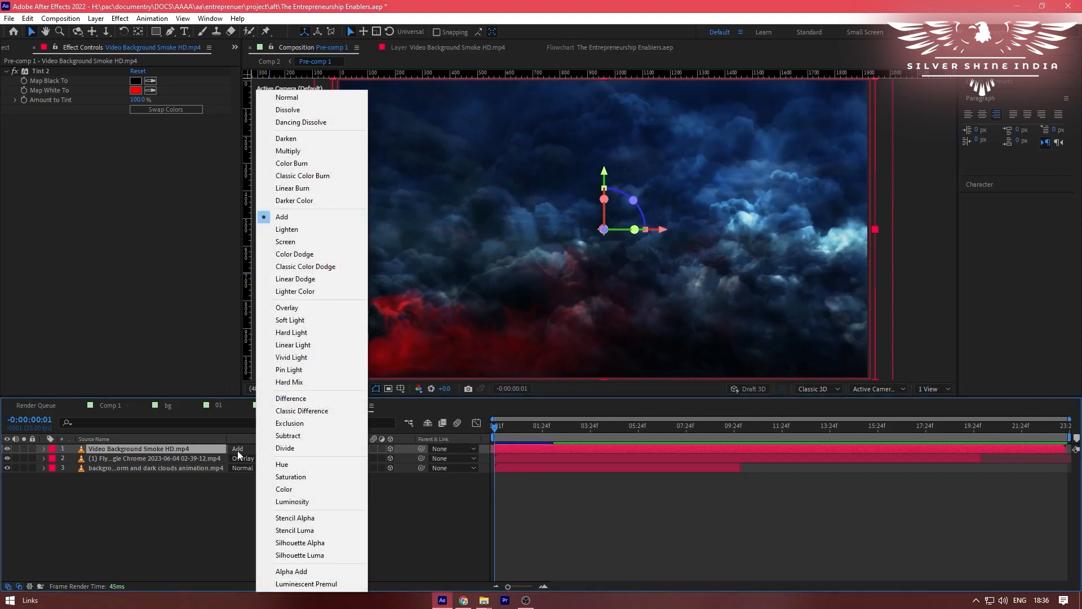
pyautogui.click(275, 217)
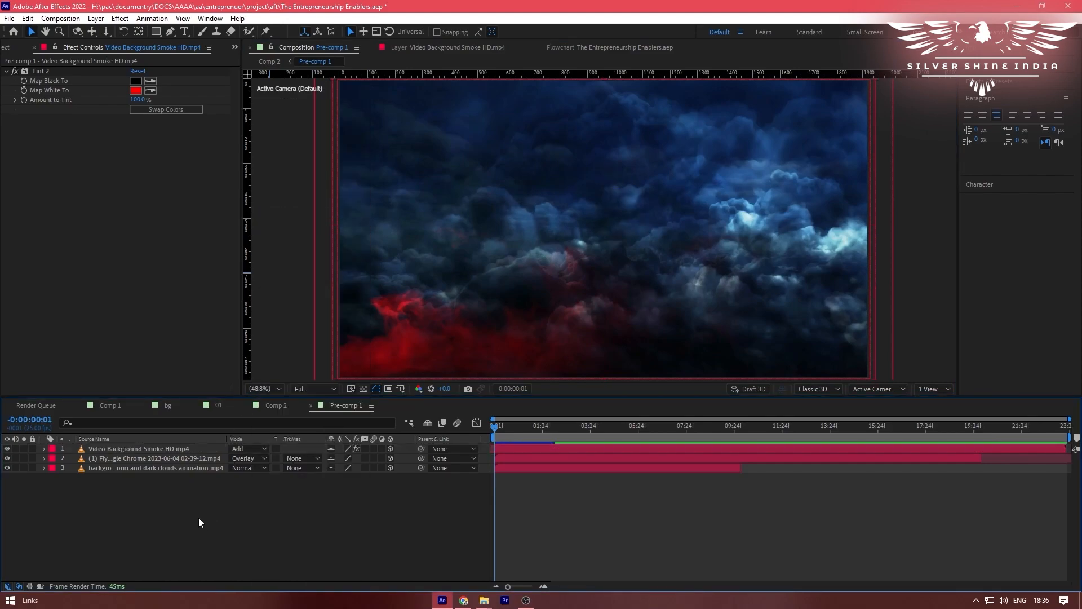
# - Check the flying-above-clouds layer's blending mode and scrub through the combined cloud background
pyautogui.doubleClick(194, 460)
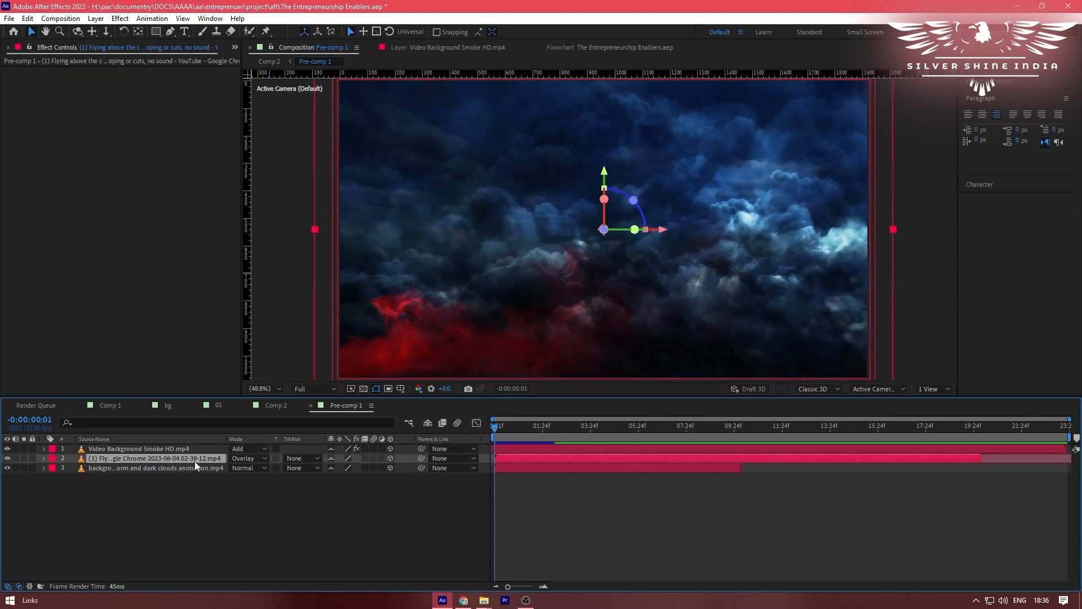
pyautogui.click(308, 47)
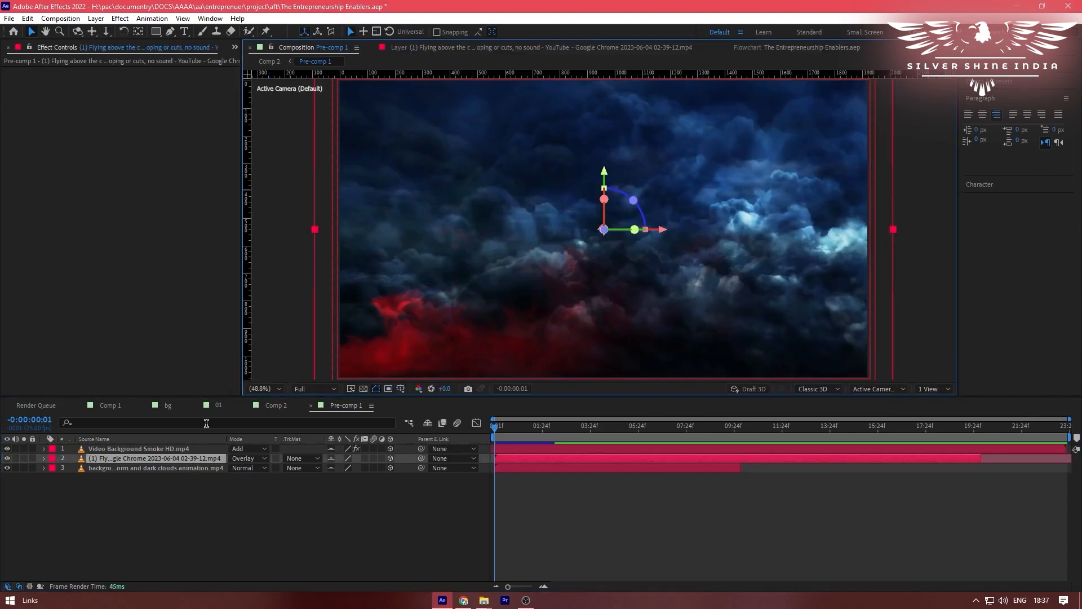
pyautogui.click(255, 458)
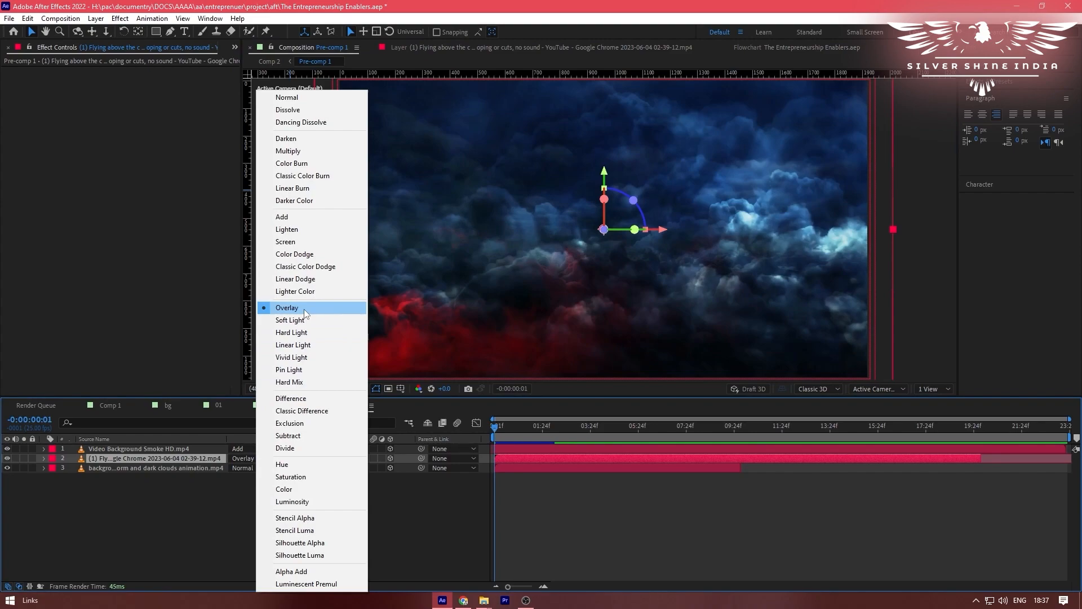
pyautogui.click(220, 509)
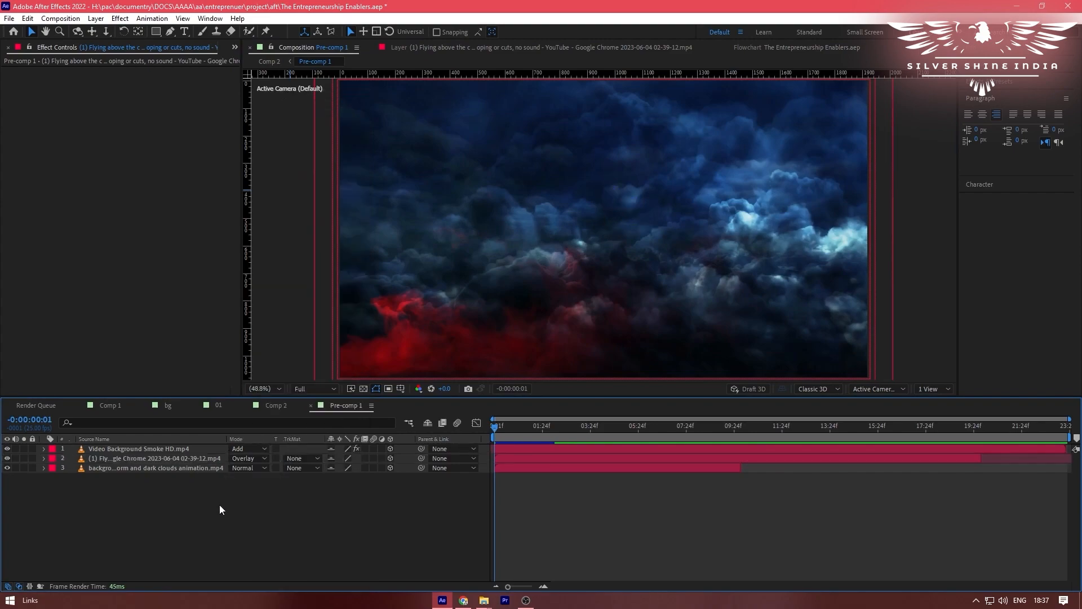
pyautogui.moveTo(503, 424)
pyautogui.mouseDown()
pyautogui.moveTo(681, 441)
pyautogui.moveTo(502, 437)
pyautogui.mouseUp()
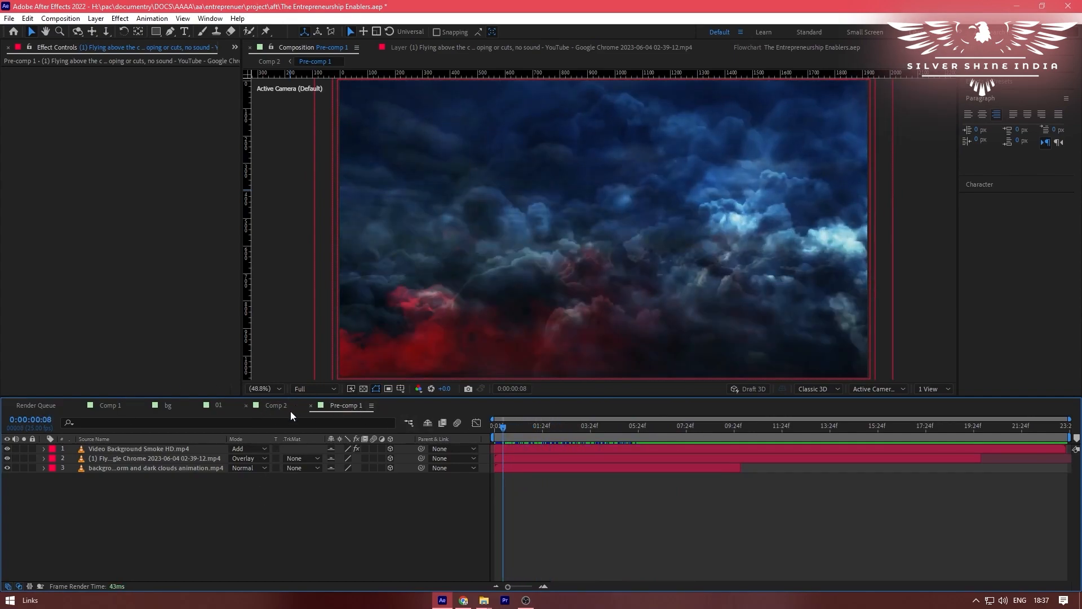
# - Return to Comp 2, scrub the background layer and examine its Motion Tile effect settings
pyautogui.click(274, 405)
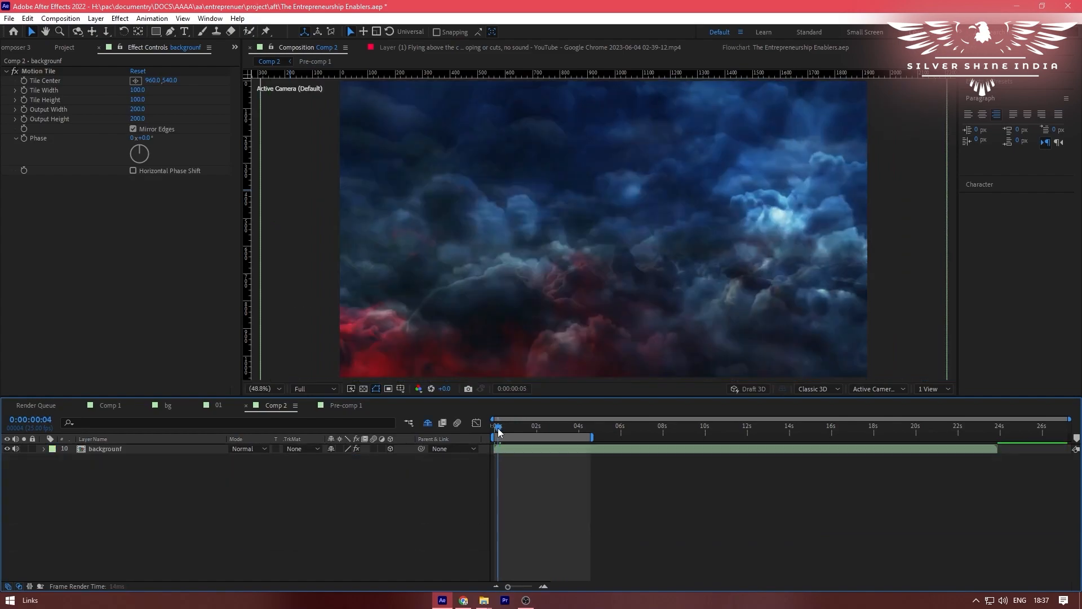
pyautogui.moveTo(501, 428)
pyautogui.mouseDown()
pyautogui.moveTo(598, 438)
pyautogui.moveTo(519, 431)
pyautogui.mouseUp()
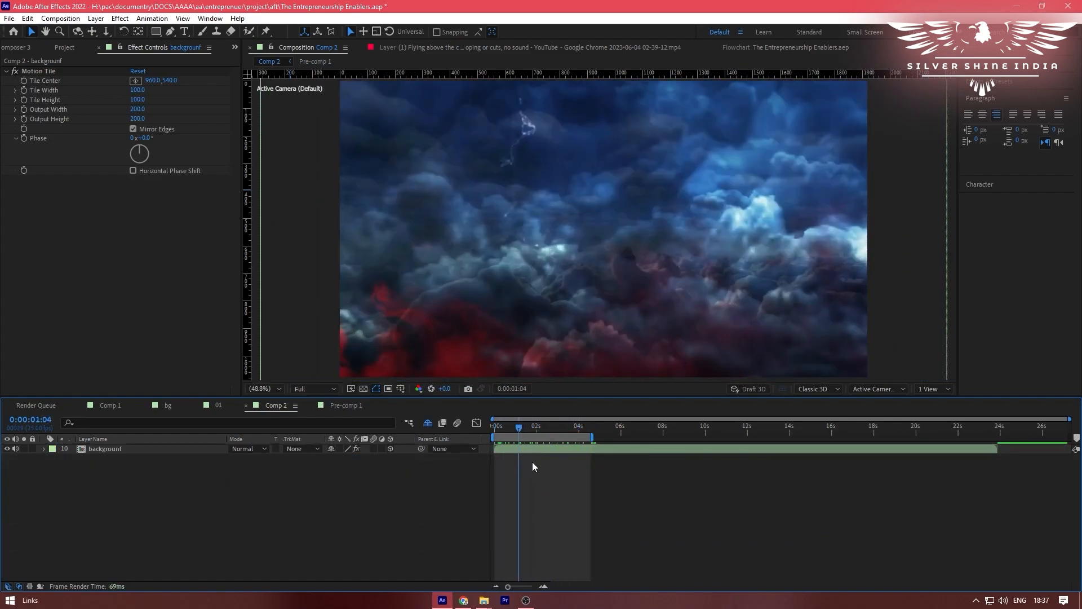
pyautogui.click(532, 451)
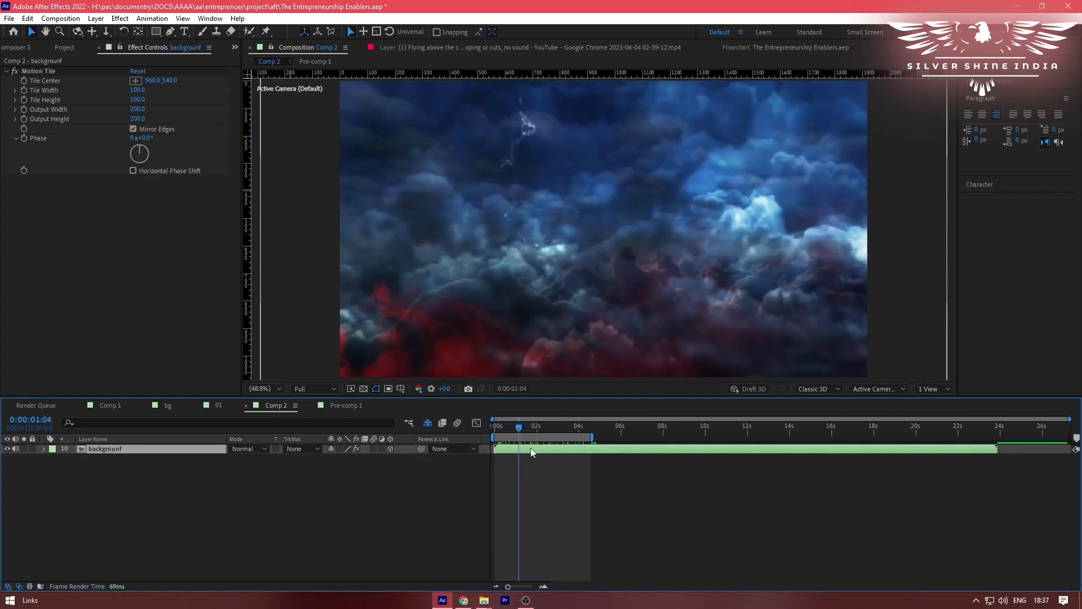
pyautogui.click(43, 72)
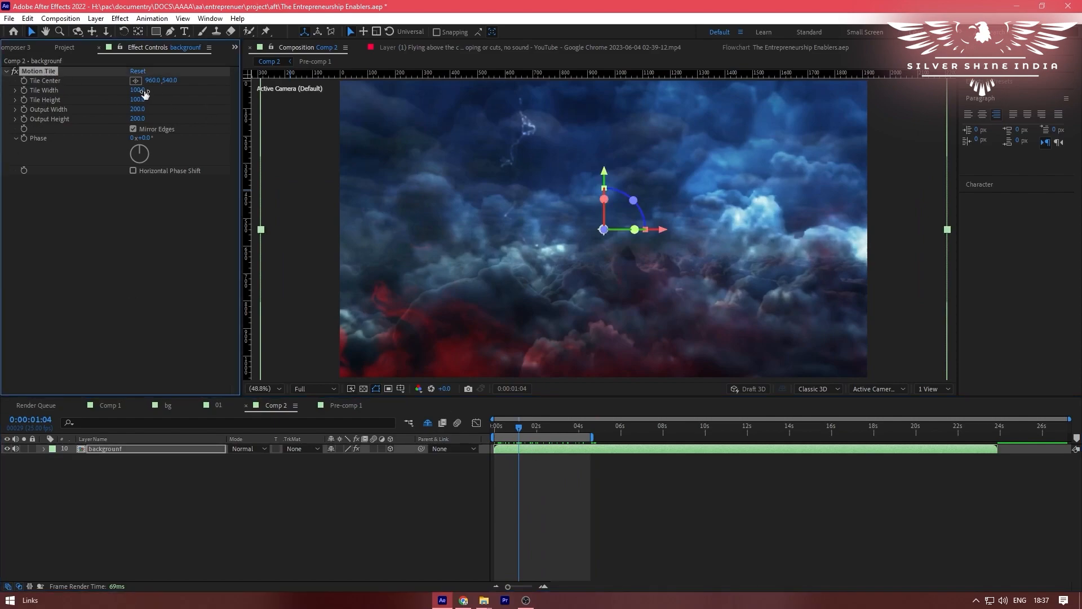
pyautogui.click(988, 81)
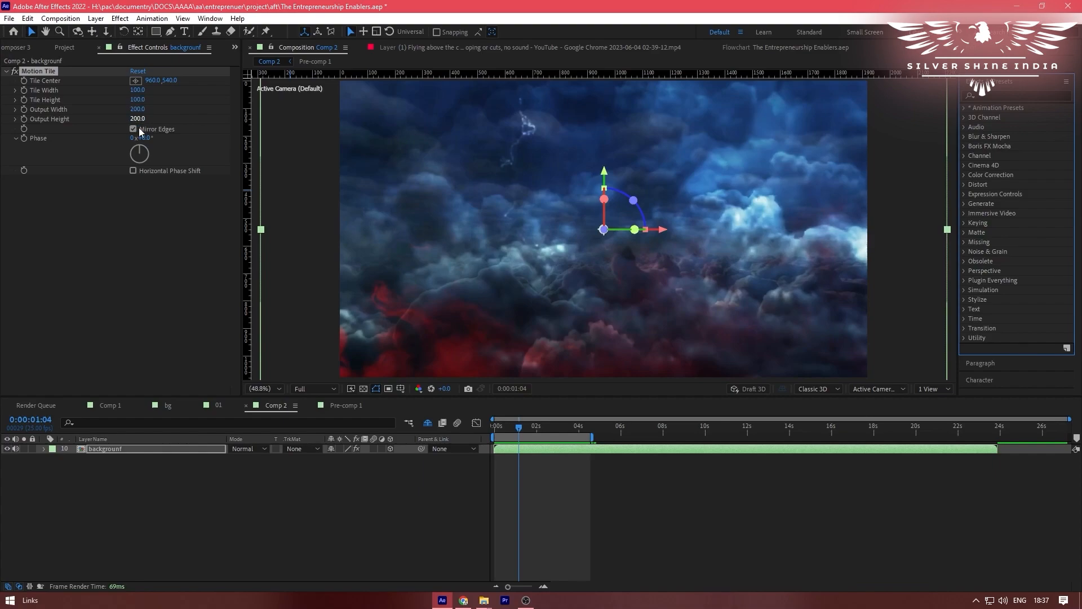
# - Add a 35mm two-node camera with depth of field enabled to Comp 2, with the playhead at 0:00:00:00
pyautogui.moveTo(506, 424); pyautogui.dragTo(491, 432)
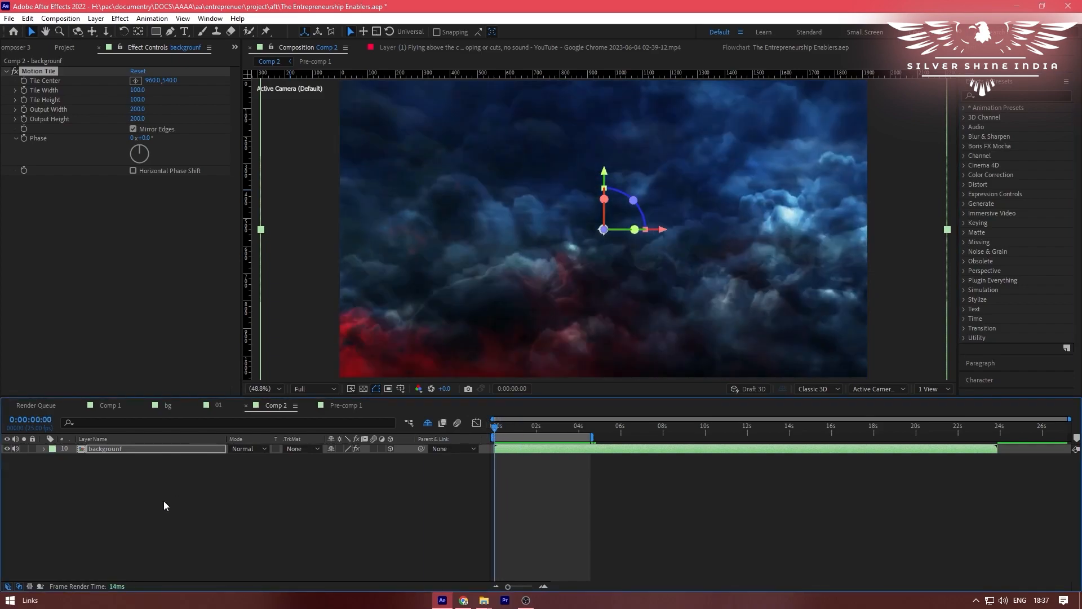
pyautogui.rightClick(149, 509)
pyautogui.moveTo(204, 375)
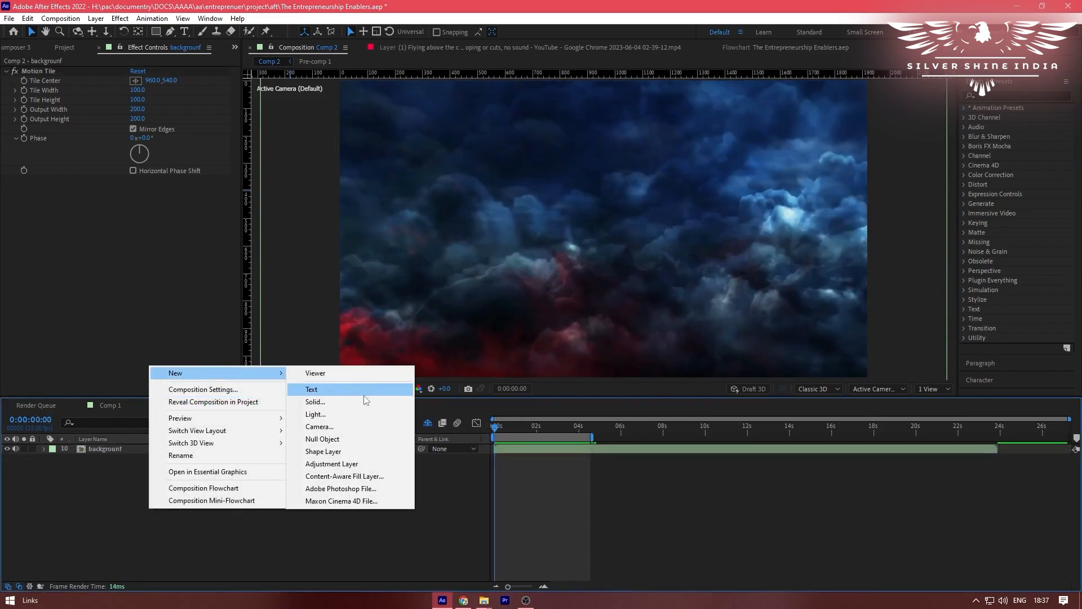
pyautogui.click(353, 423)
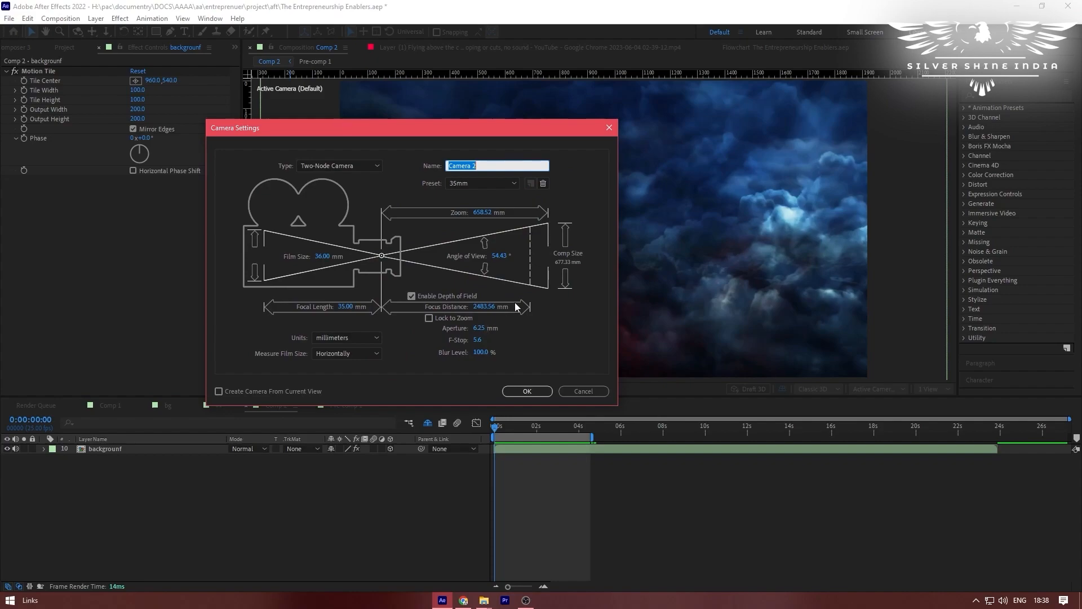
pyautogui.click(527, 391)
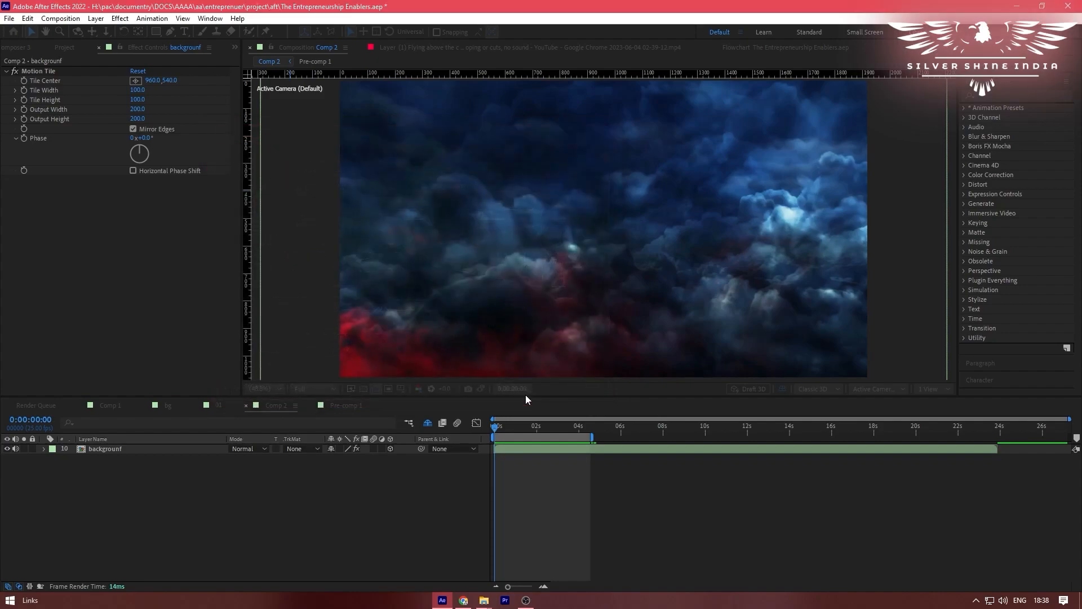
# - Add a null object, make it a 3D layer and parent the new camera to it
pyautogui.rightClick(180, 509)
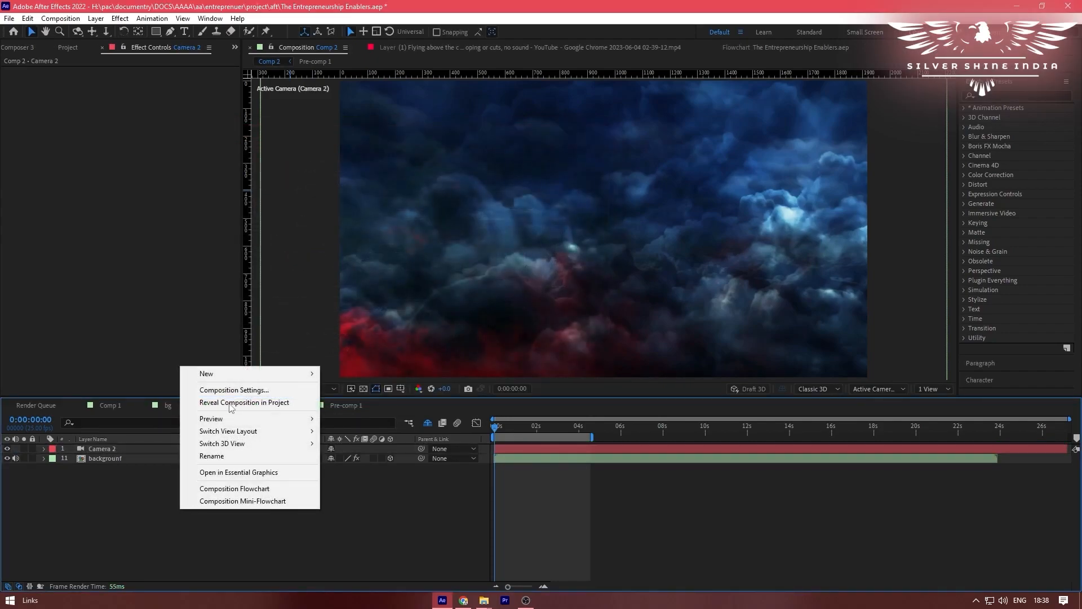
pyautogui.moveTo(246, 376)
pyautogui.click(398, 440)
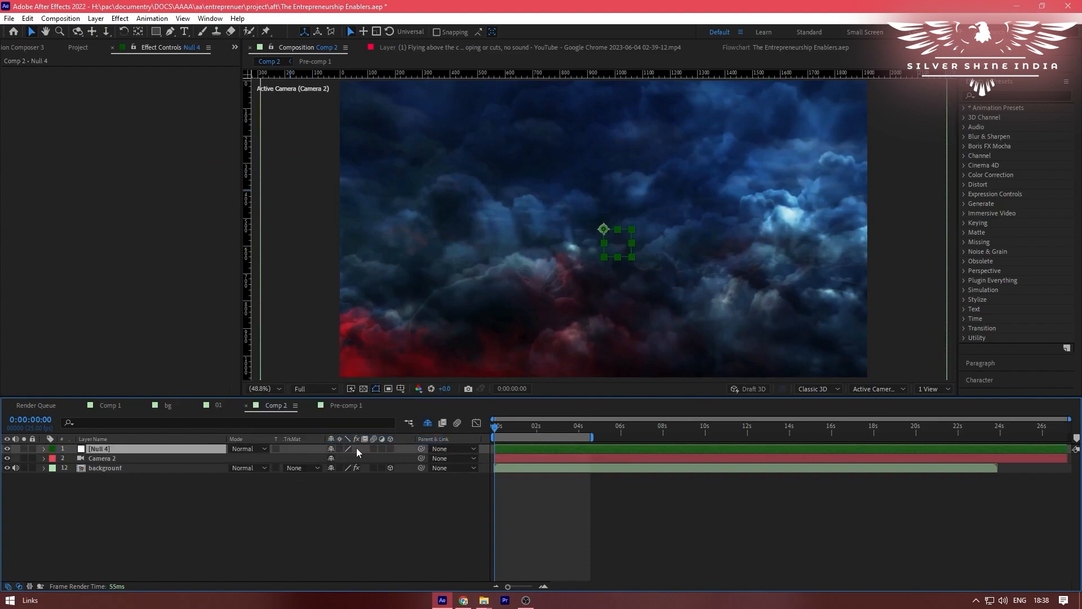
pyautogui.click(390, 449)
pyautogui.moveTo(420, 460); pyautogui.dragTo(198, 452)
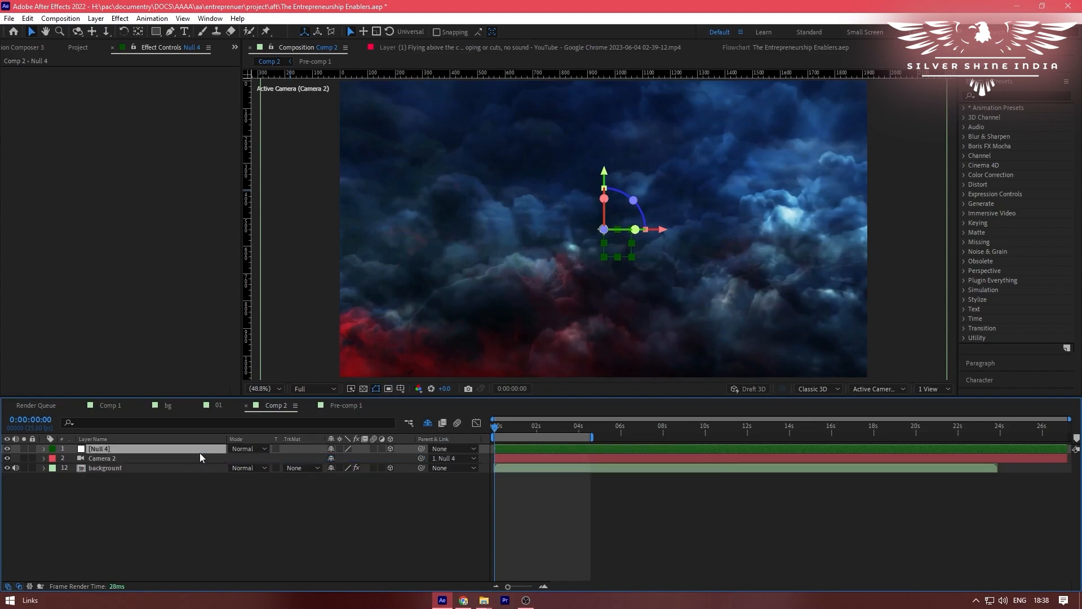
# - Start keyframing the null's Position at 0:00:00:00 and reveal its Position property
pyautogui.click(166, 458)
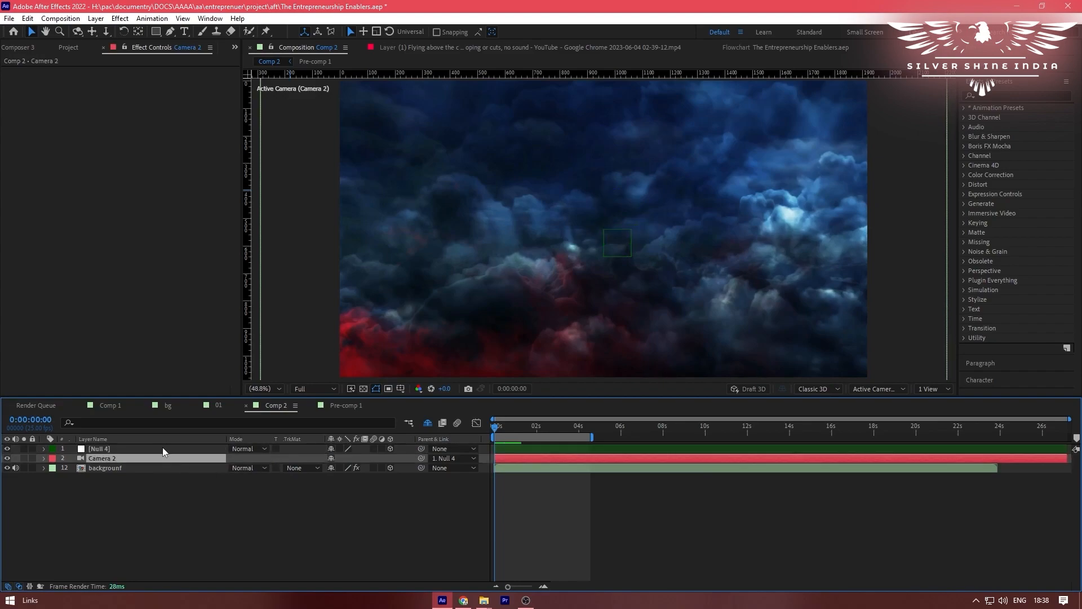
pyautogui.click(151, 448)
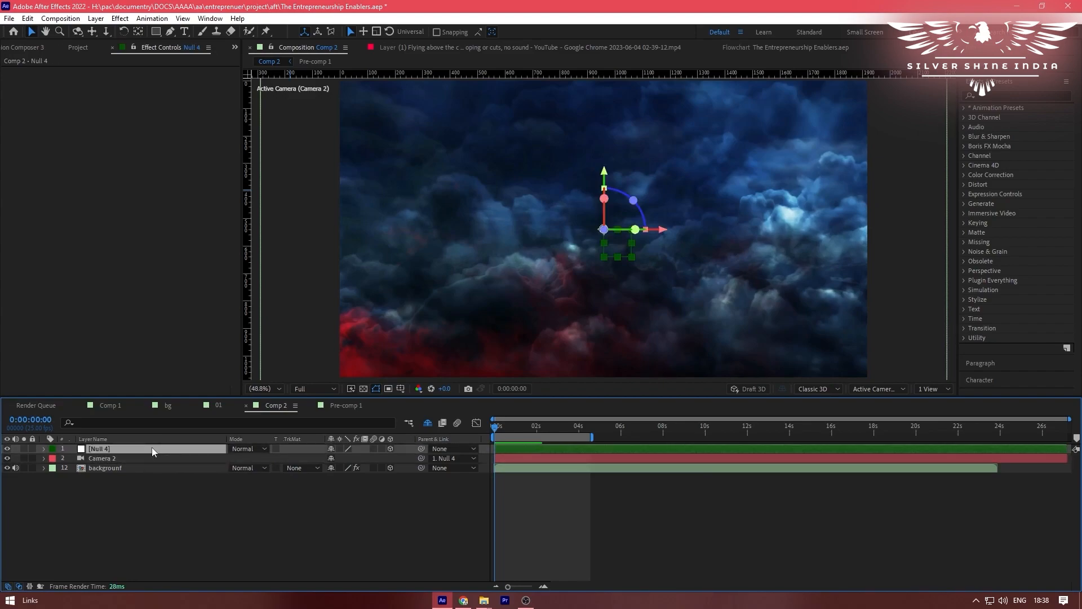
pyautogui.press('p')
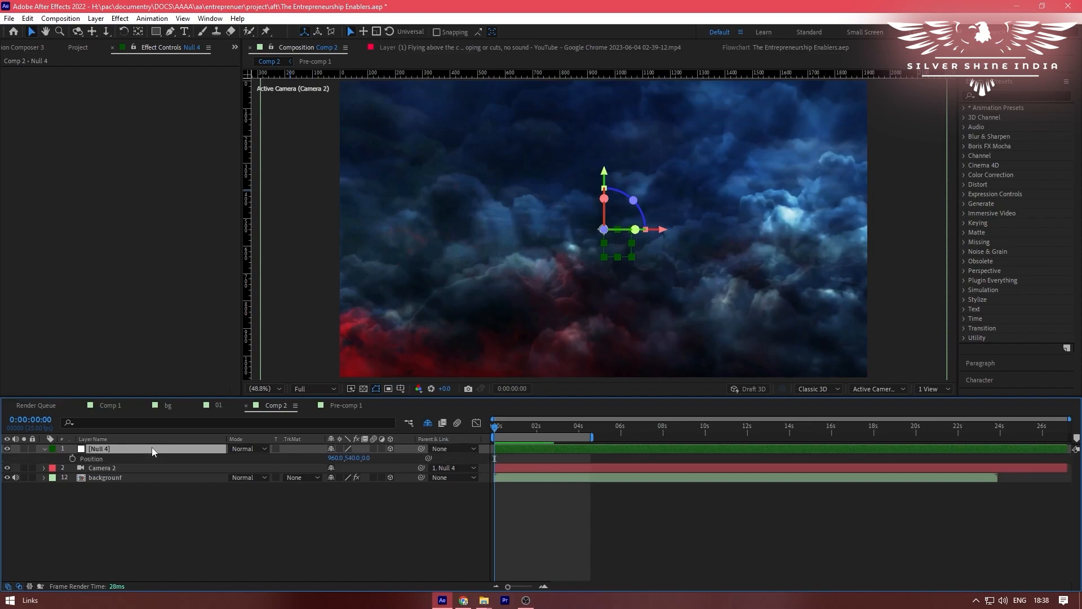
pyautogui.click(76, 458)
pyautogui.press('p')
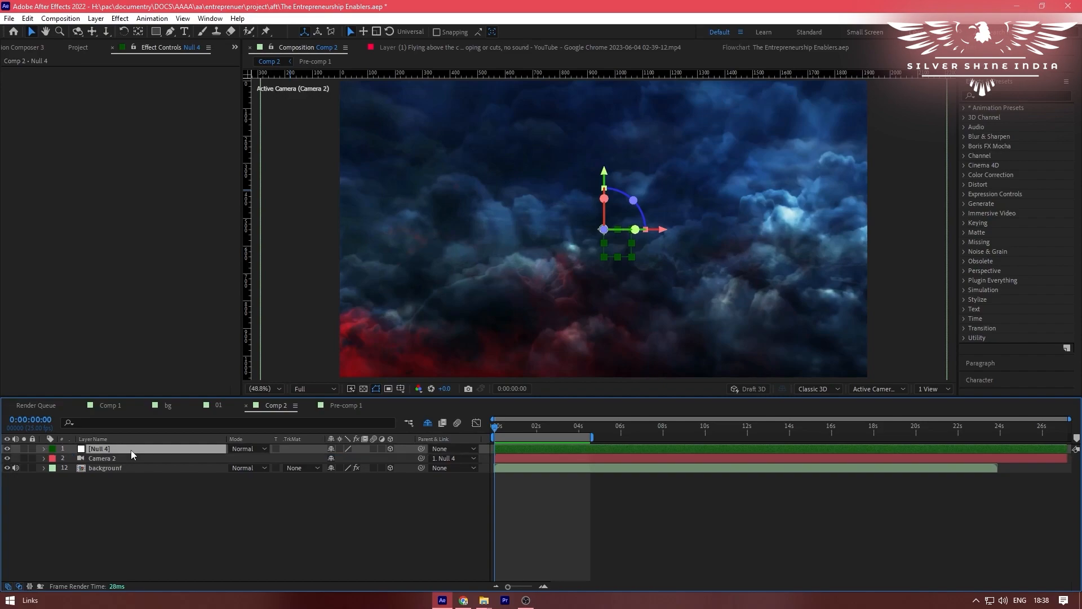
pyautogui.press('p')
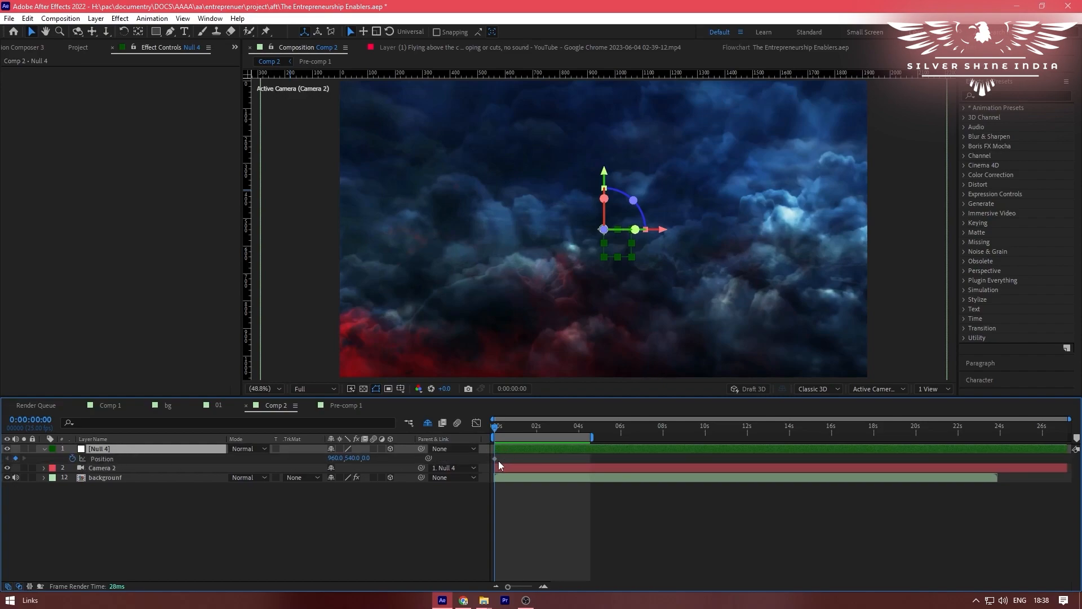
# - Switch to 2 views and, at 0:00:02:01, pull the null back in the Top view to about Z -612
pyautogui.moveTo(497, 434); pyautogui.dragTo(539, 435)
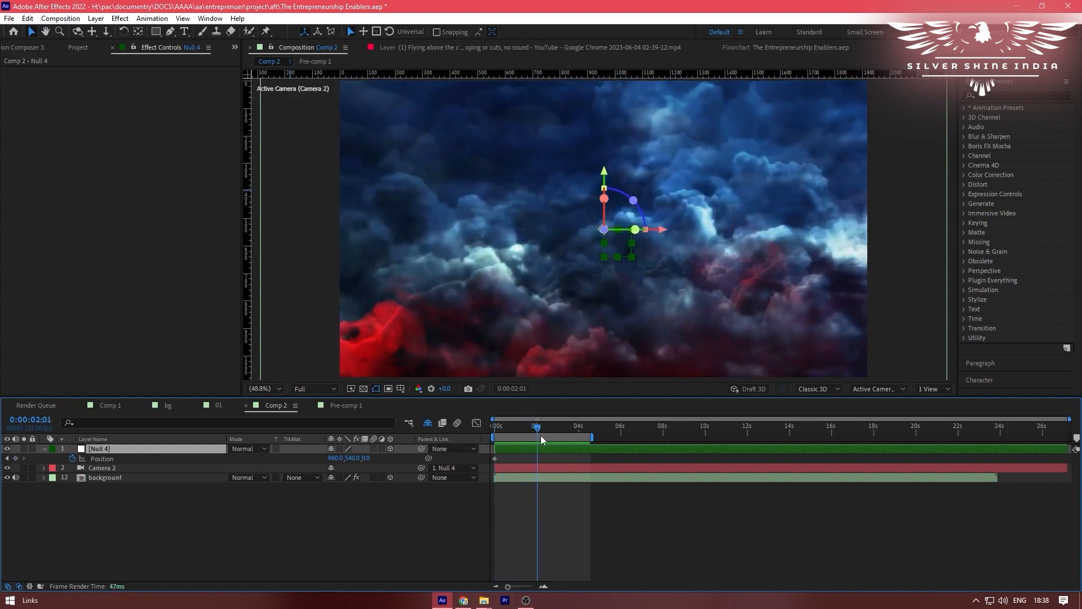
pyautogui.click(940, 389)
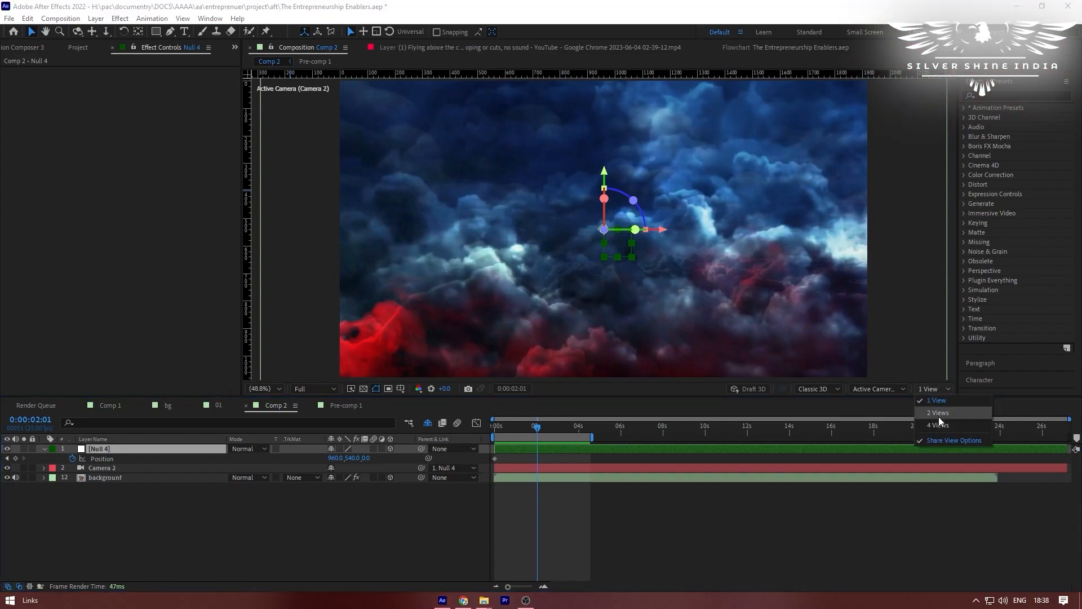
pyautogui.click(938, 417)
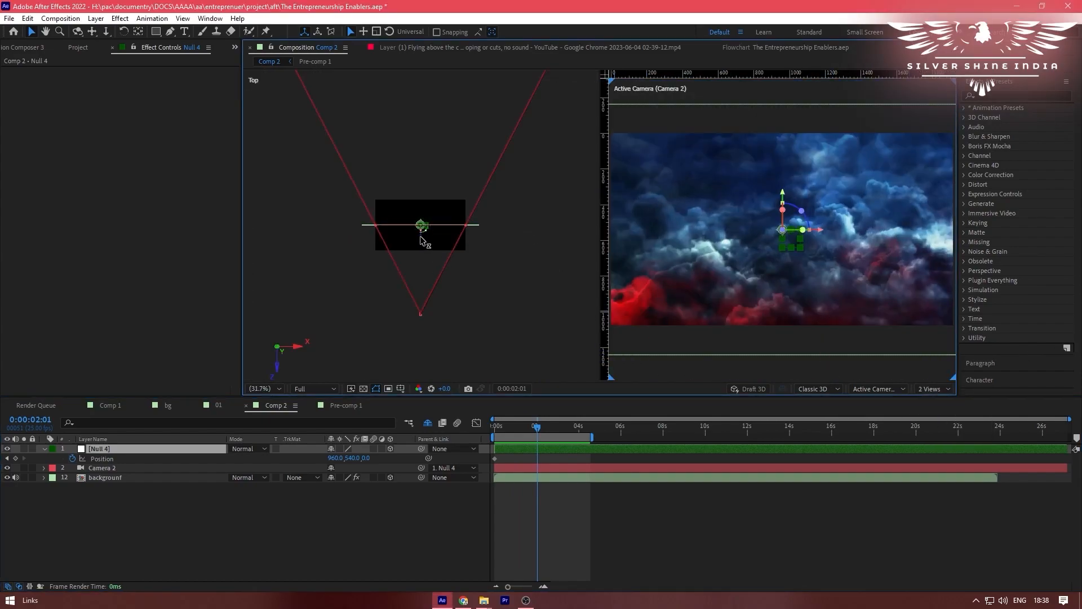
pyautogui.moveTo(420, 241); pyautogui.dragTo(420, 270)
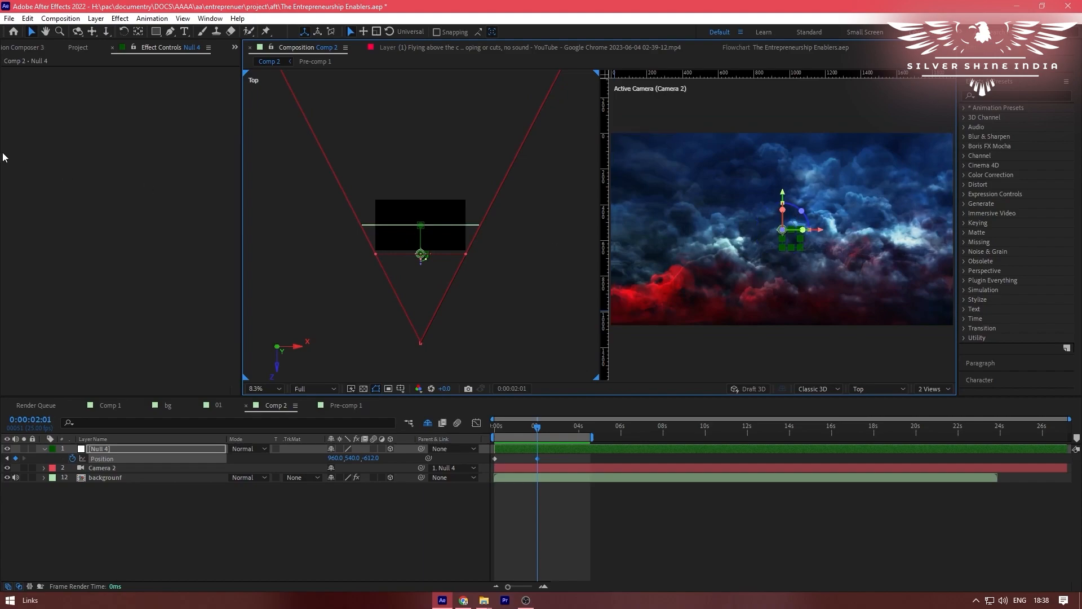
pyautogui.click(571, 479)
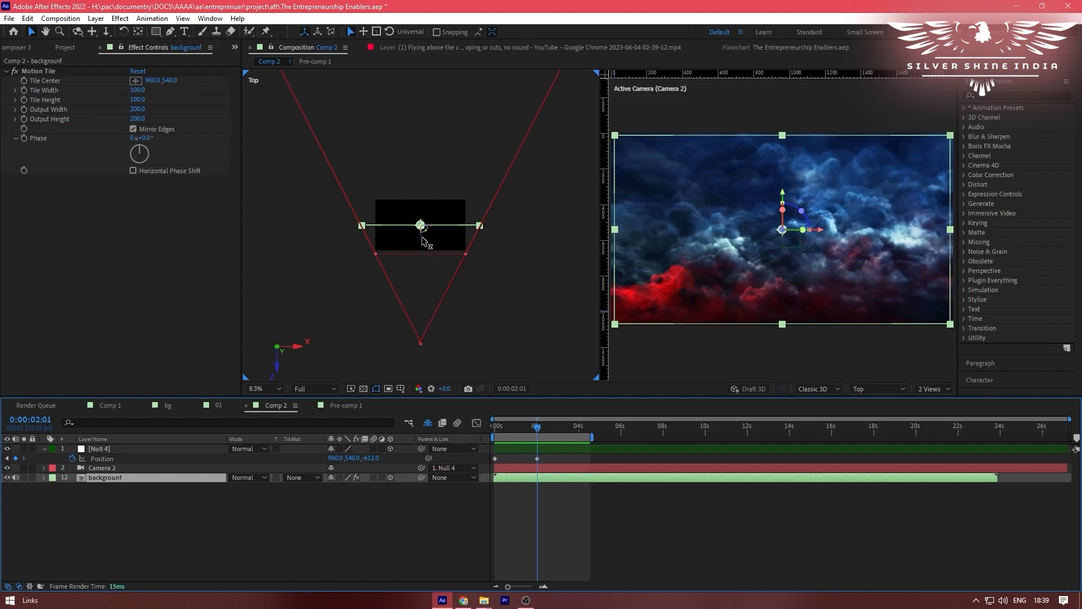
pyautogui.moveTo(420, 237); pyautogui.dragTo(419, 250)
pyautogui.hotkey('ctrl', 'z')
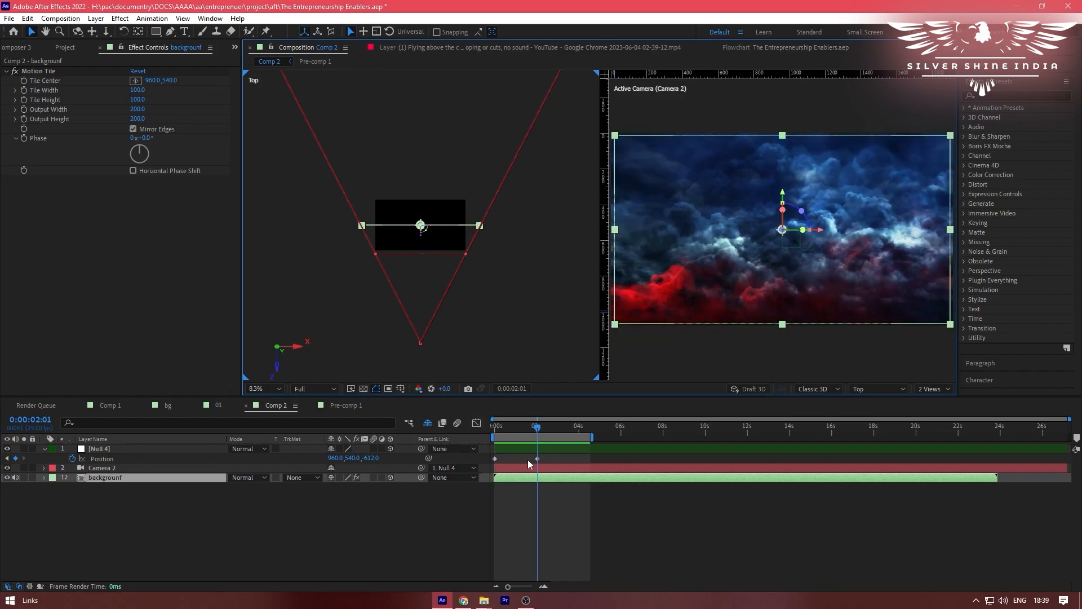
# - Pull the null farther back in the Top view to about Z -960 at 0:00:02:01
pyautogui.click(521, 445)
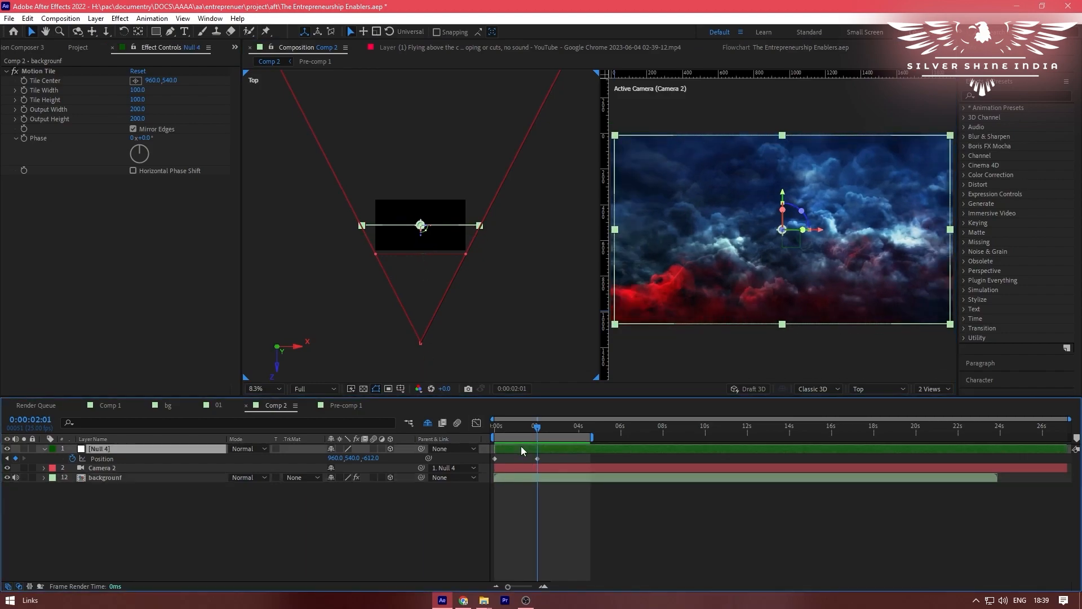
pyautogui.moveTo(420, 268); pyautogui.dragTo(424, 284)
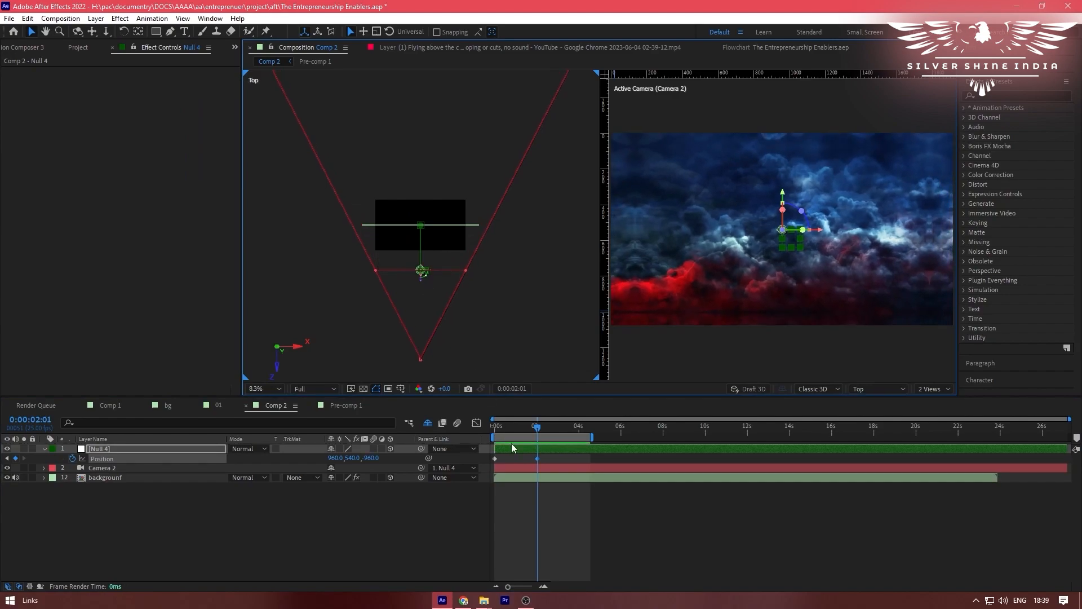
# - Show the null's rotation properties and start keyframing its Z Rotation at 0:00:00:00
pyautogui.moveTo(503, 427); pyautogui.dragTo(475, 428)
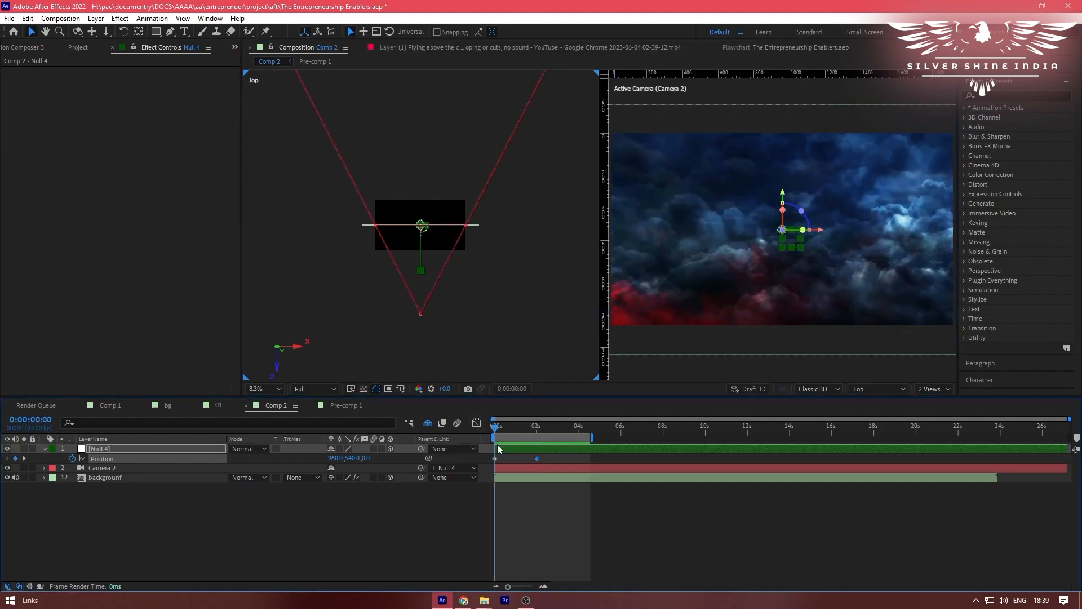
pyautogui.click(507, 446)
pyautogui.press('r')
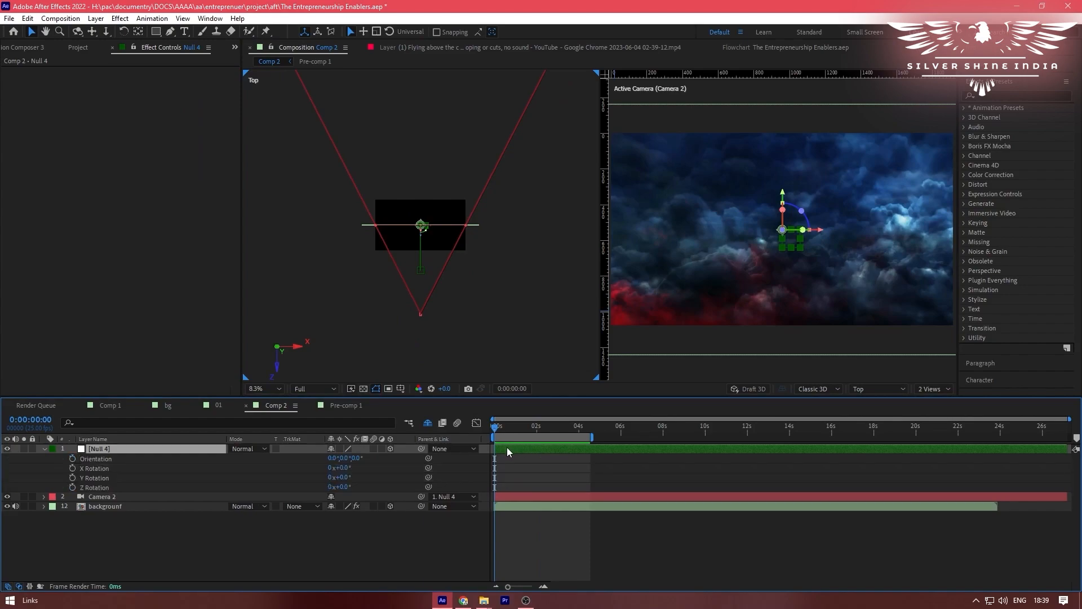
pyautogui.click(72, 487)
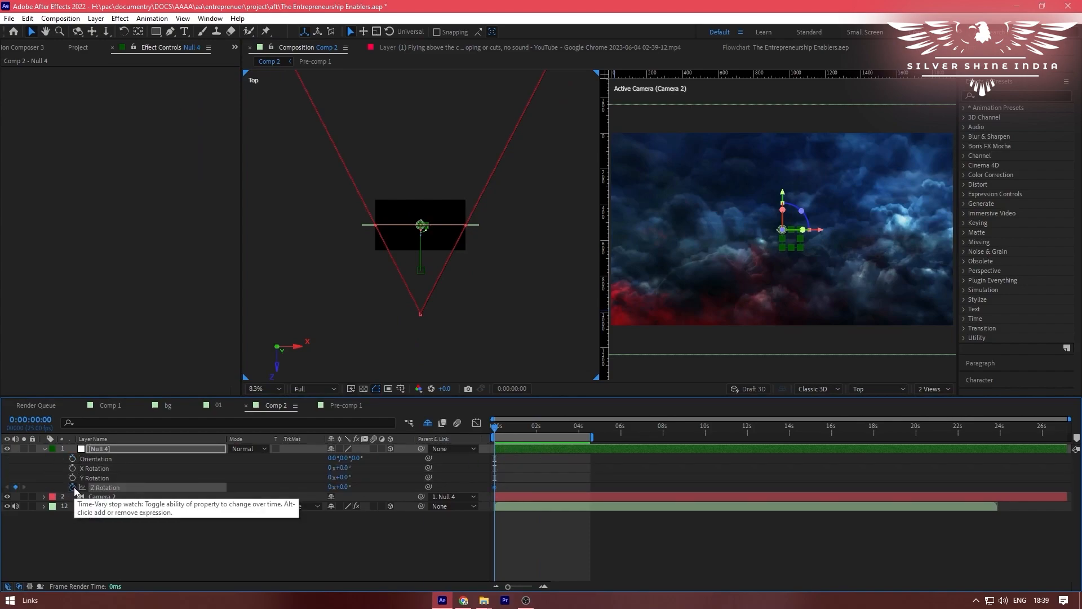
# - Reveal the null's keyframed properties and add a second Z Rotation keyframe at 0:00:02:01, aligned with the Position keyframe
pyautogui.click(152, 451)
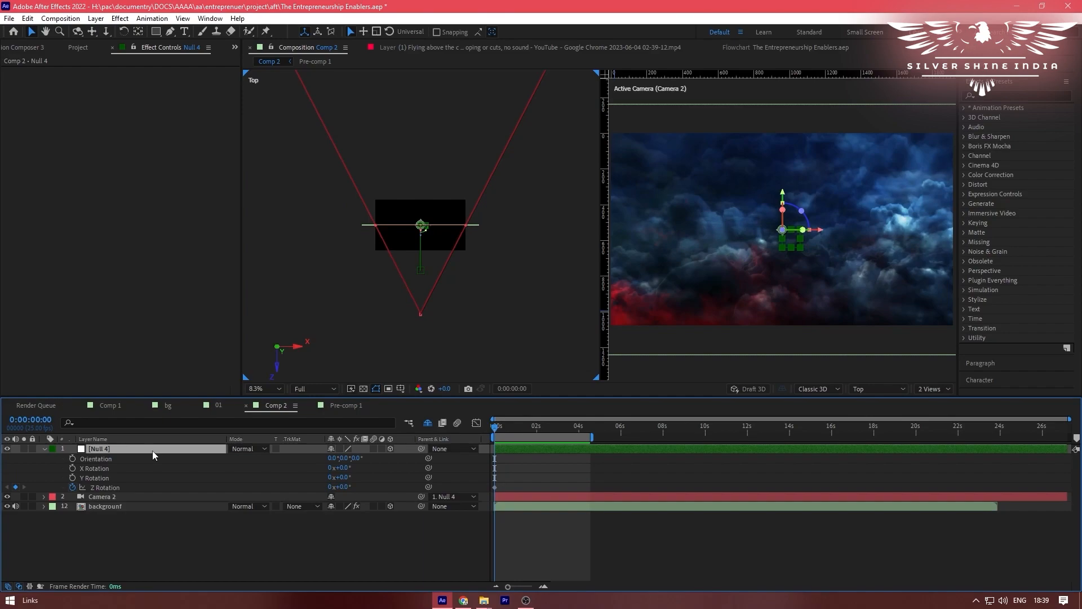
pyautogui.press('u')
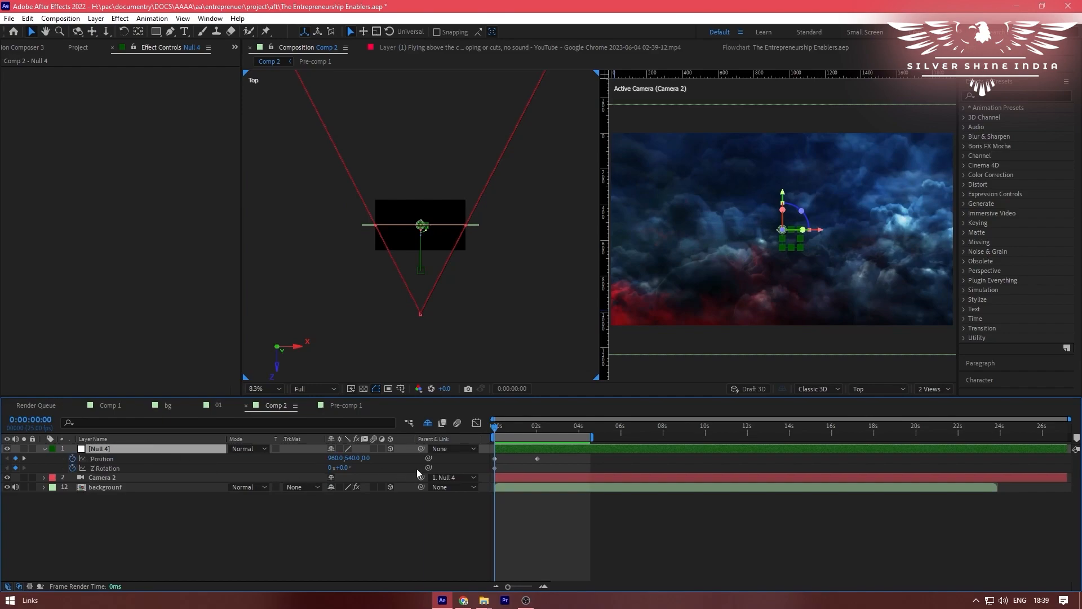
pyautogui.moveTo(523, 437)
pyautogui.mouseDown()
pyautogui.moveTo(533, 437)
pyautogui.moveTo(524, 436)
pyautogui.mouseUp()
pyautogui.click(538, 429)
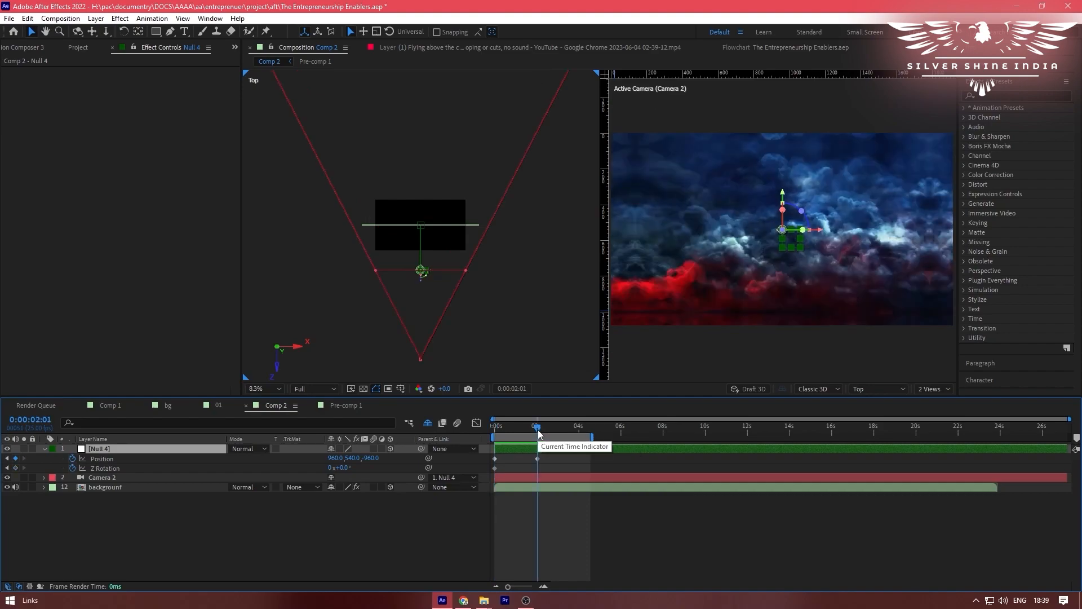
pyautogui.click(15, 468)
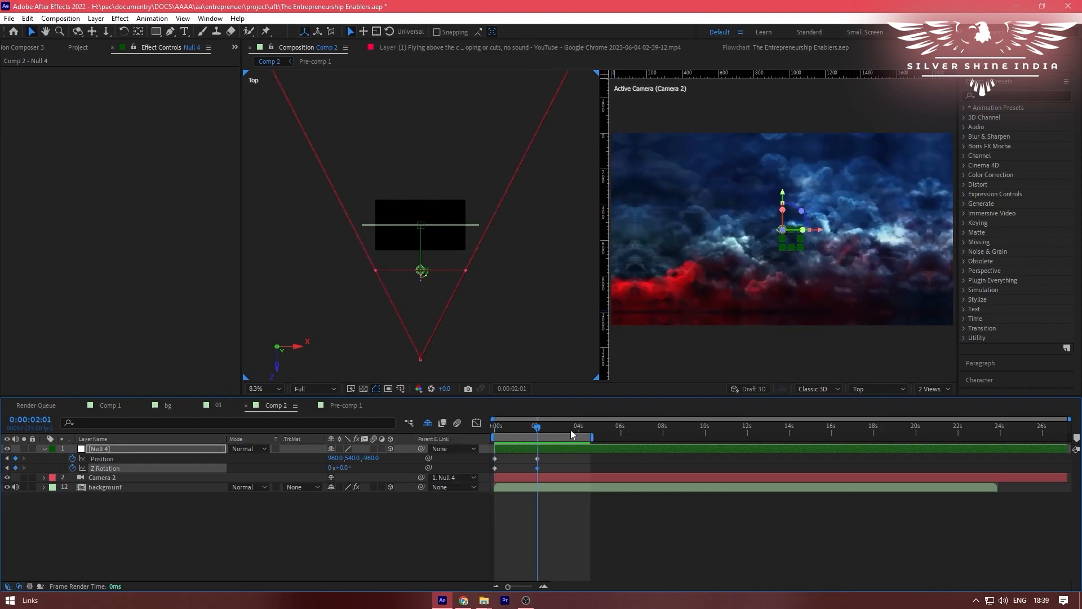
# - Set the null's Z Rotation to 4° at 0:00:00:00 and preview the camera move
pyautogui.press('Home')
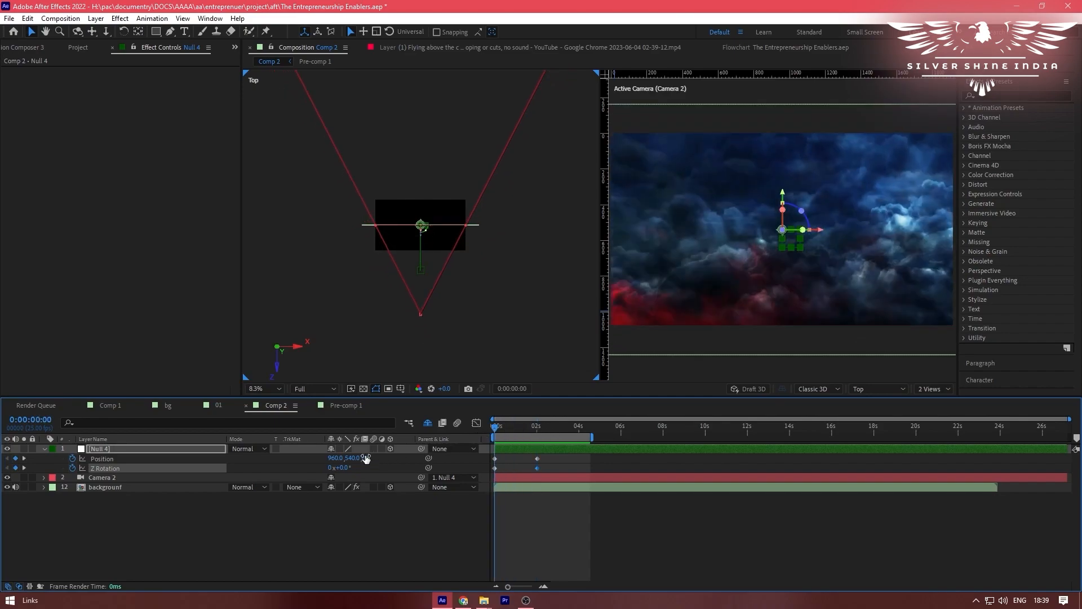
pyautogui.click(348, 468)
pyautogui.write('4')
pyautogui.press('Return')
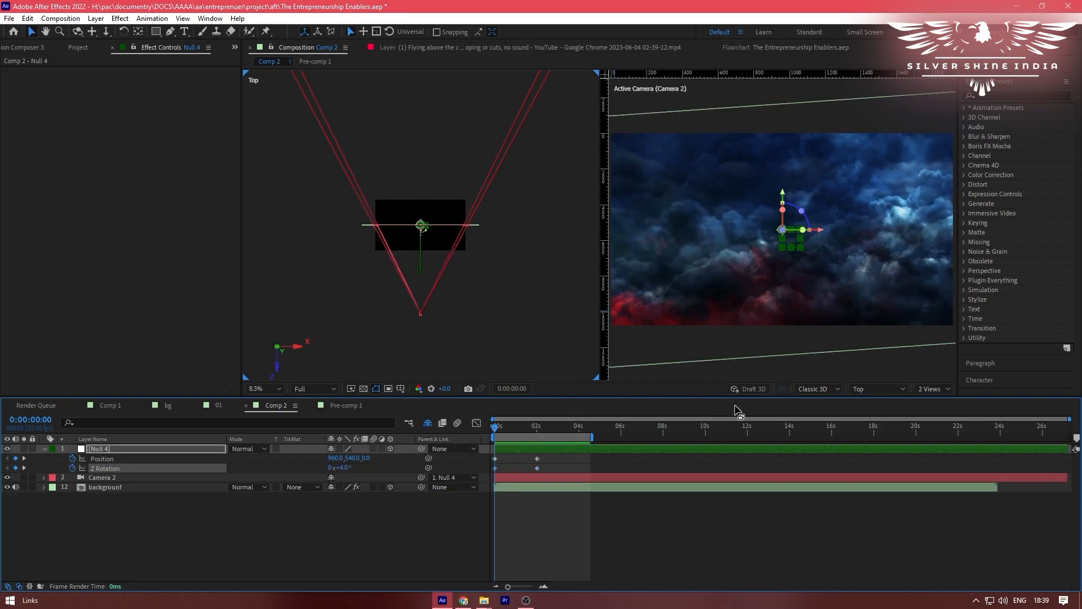
pyautogui.press('space')
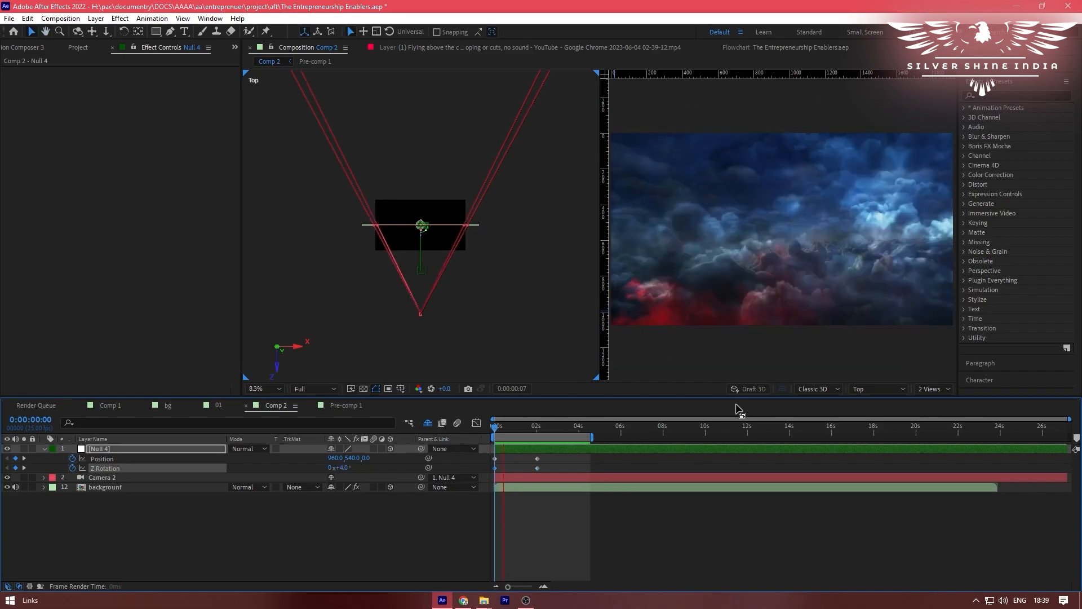
pyautogui.moveTo(553, 426)
pyautogui.mouseDown()
pyautogui.moveTo(484, 432)
pyautogui.moveTo(538, 431)
pyautogui.mouseUp()
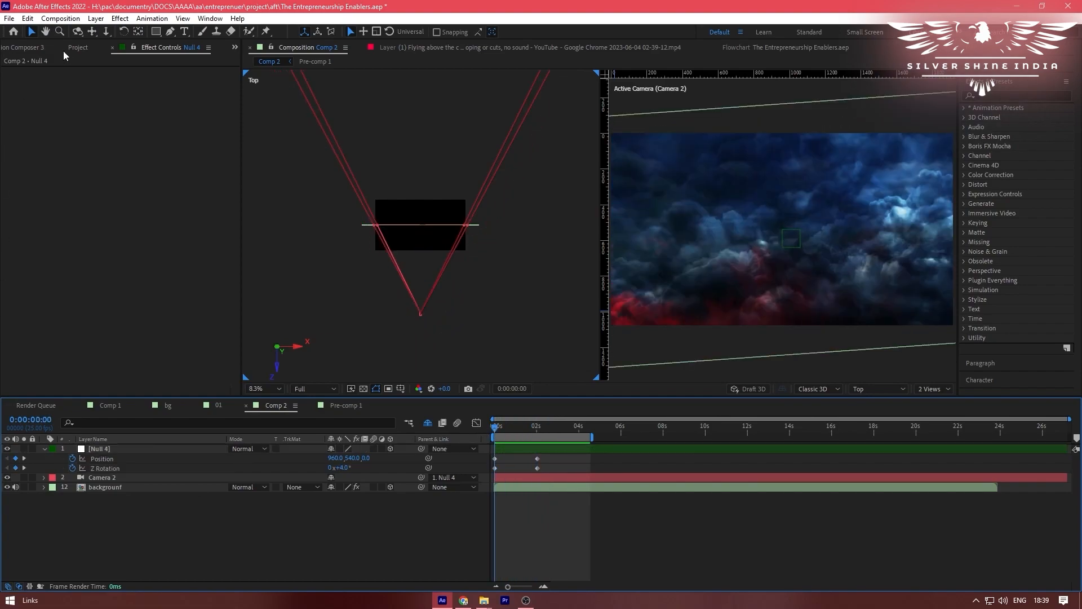
# - Open the digital-economy footage from the project's "folder" and scrub through it
pyautogui.click(74, 48)
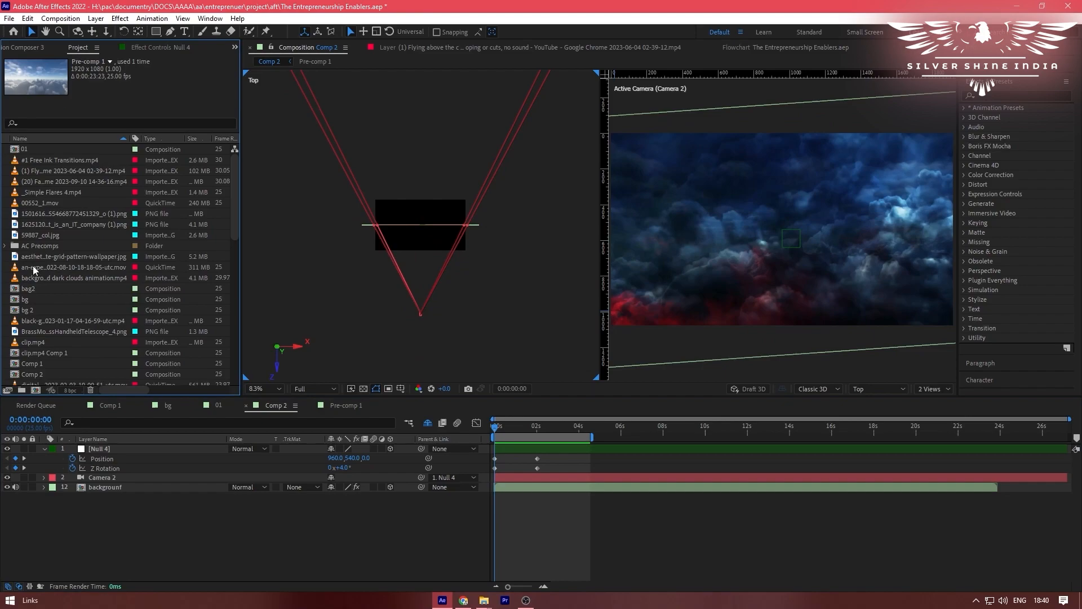
pyautogui.scroll(-6, 42, 150)
pyautogui.click(52, 246)
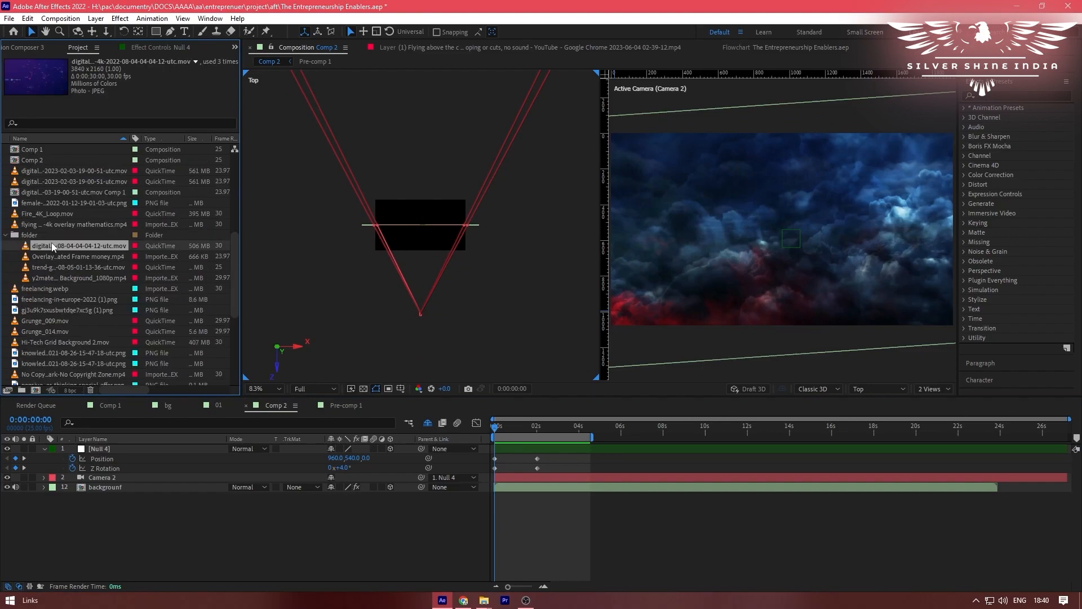
pyautogui.doubleClick(51, 245)
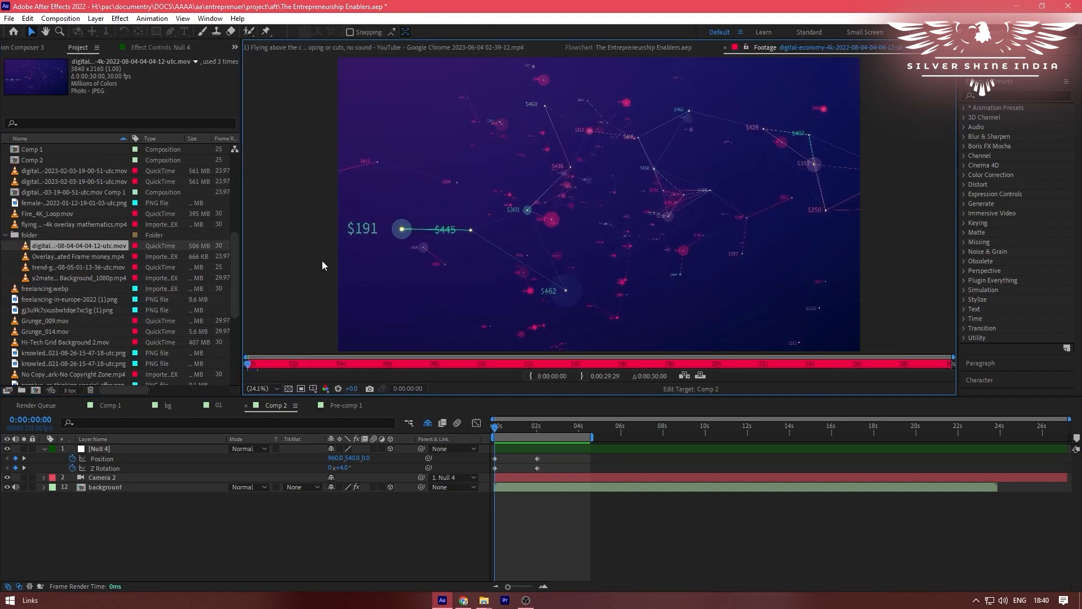
pyautogui.moveTo(302, 364); pyautogui.dragTo(353, 365)
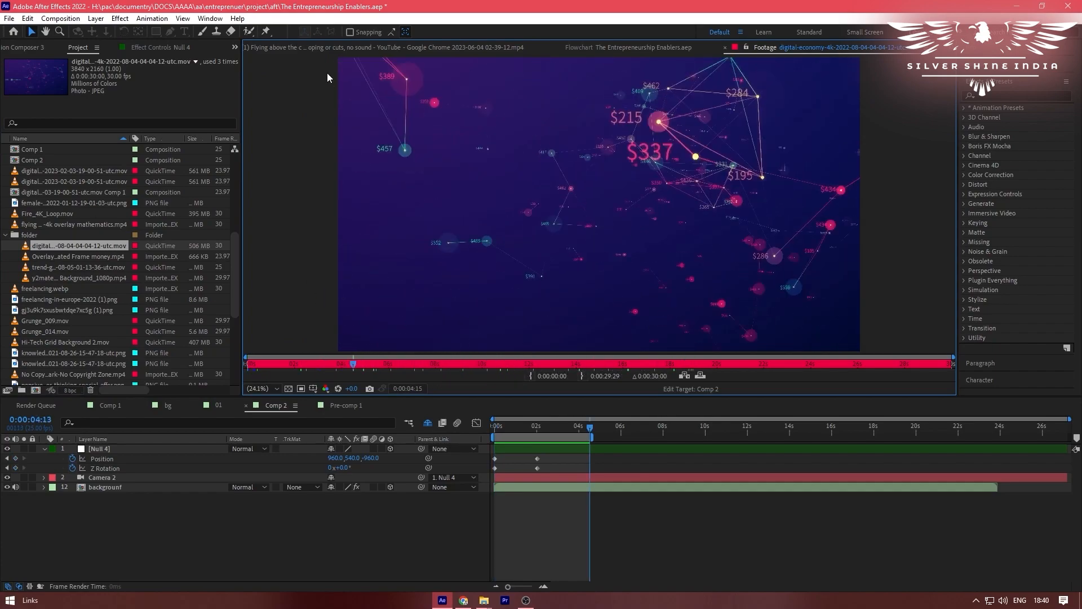
# - Add the digital-economy footage to Comp 2 above the background, make it 3D and move it slightly toward the camera
pyautogui.moveTo(39, 245); pyautogui.dragTo(152, 482)
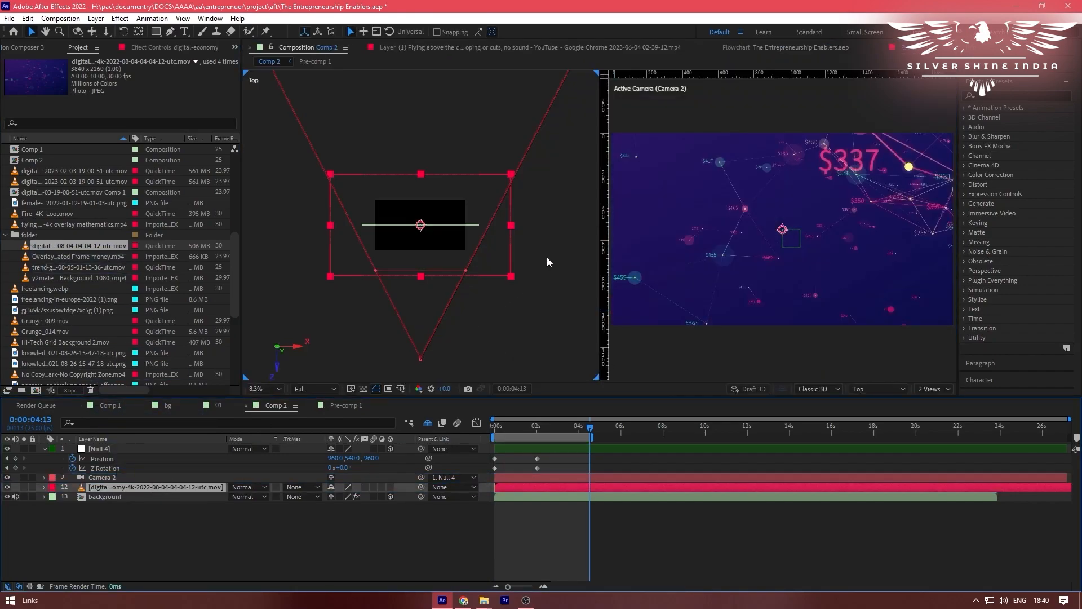
pyautogui.click(390, 487)
pyautogui.moveTo(424, 242); pyautogui.dragTo(427, 247)
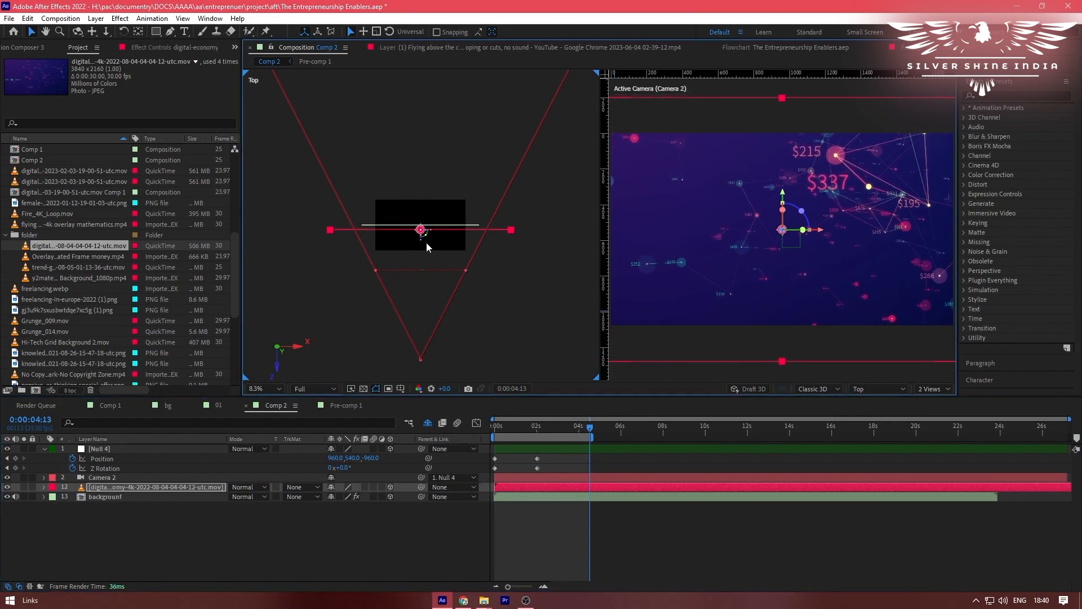
# - Set the digital-economy layer's blending mode to Multiply
pyautogui.click(259, 486)
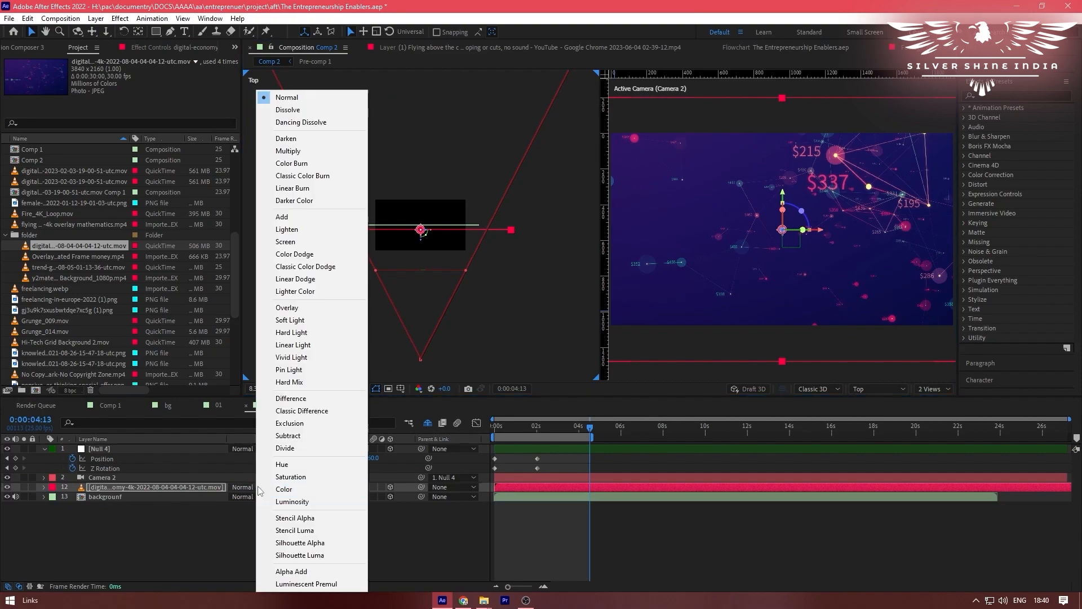
pyautogui.click(258, 486)
pyautogui.click(249, 485)
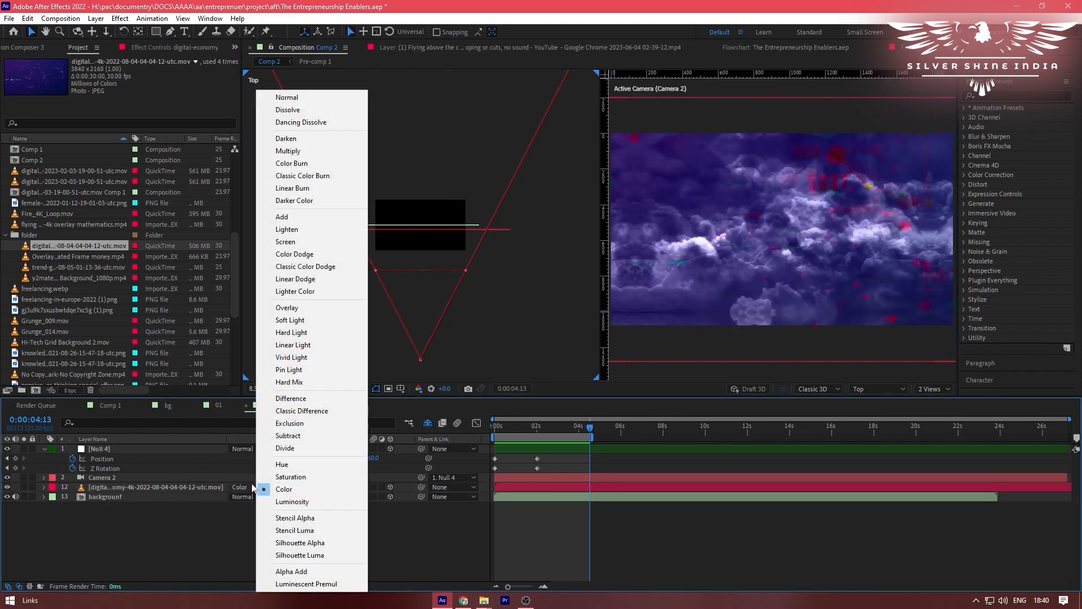
pyautogui.click(316, 150)
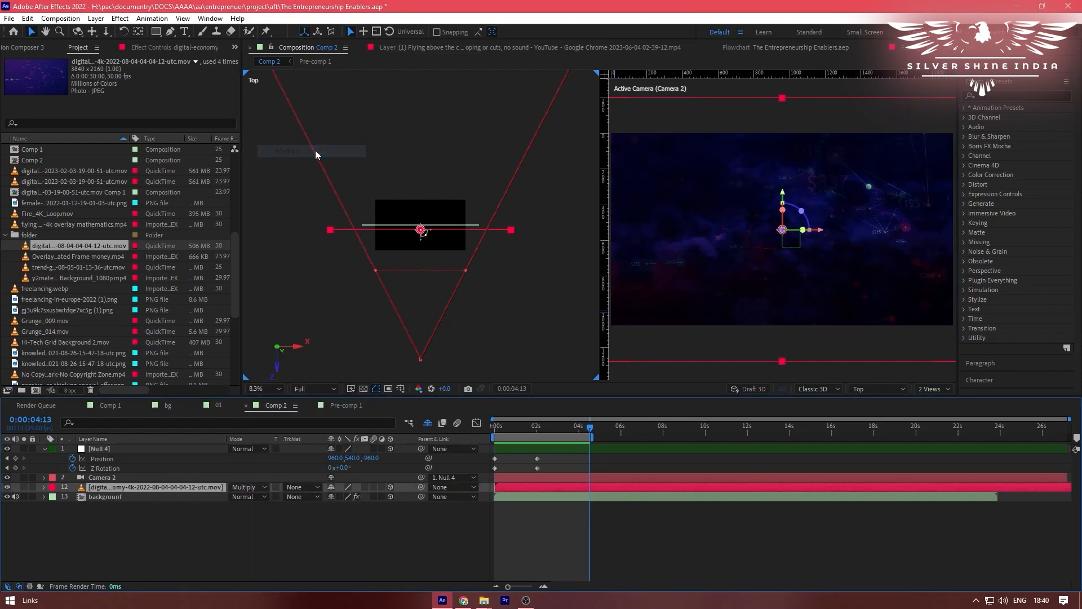
pyautogui.click(221, 524)
# - Add the trend-green-line-graph footage to Comp 2 above the digital-economy layer and open it in the Layer viewer
pyautogui.click(50, 259)
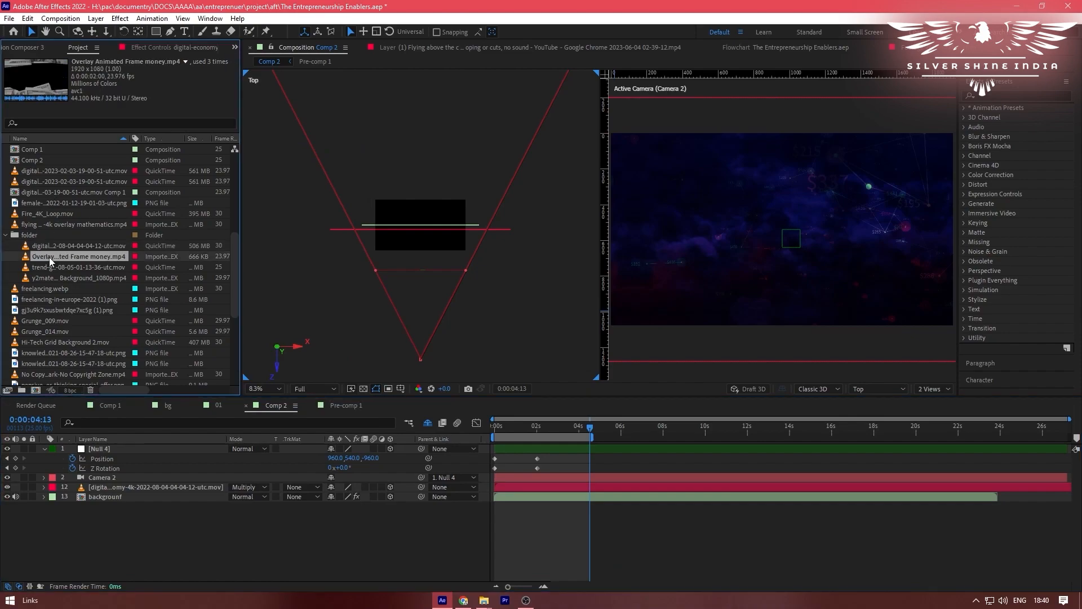
pyautogui.click(45, 269)
pyautogui.moveTo(45, 270); pyautogui.dragTo(144, 488)
pyautogui.doubleClick(143, 488)
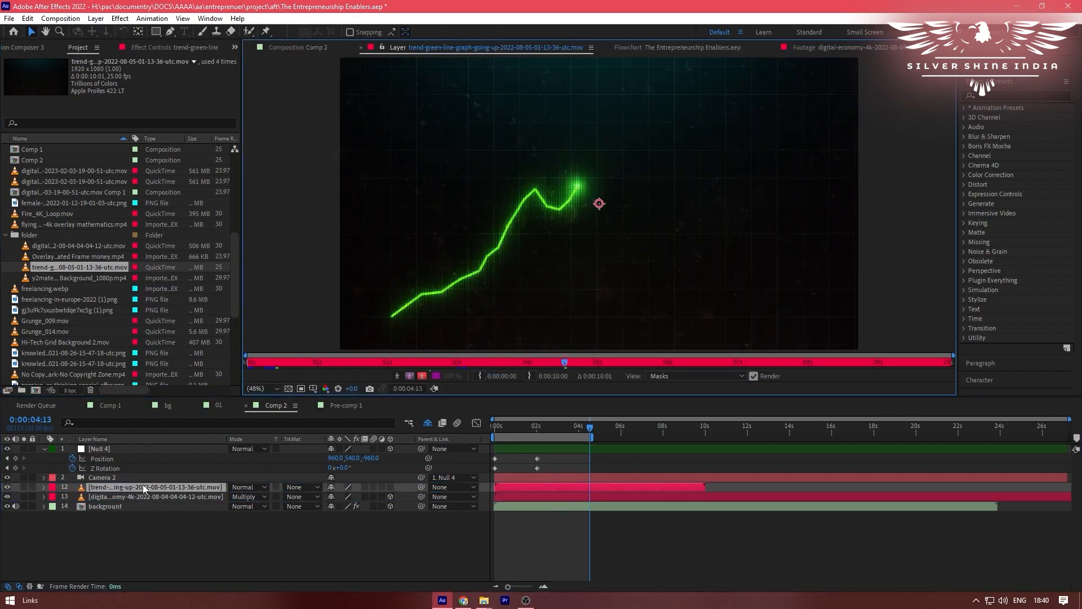
# - Scrub through the trend-green-line-graph footage and set its layer's blending mode in Comp 2 to Add
pyautogui.moveTo(285, 353)
pyautogui.mouseDown()
pyautogui.moveTo(266, 360)
pyautogui.moveTo(846, 348)
pyautogui.mouseUp()
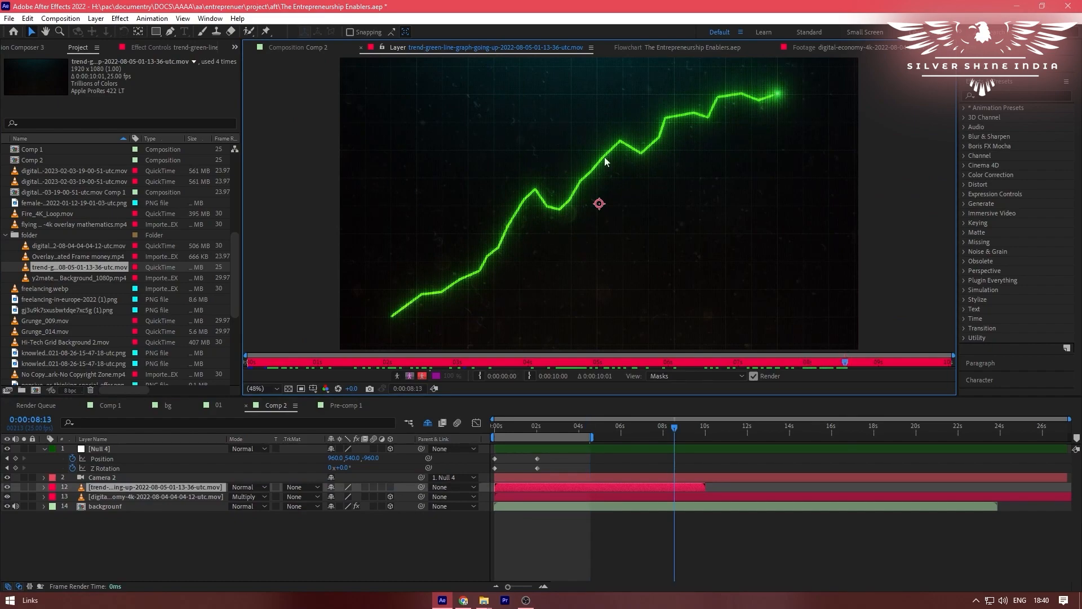
pyautogui.click(295, 48)
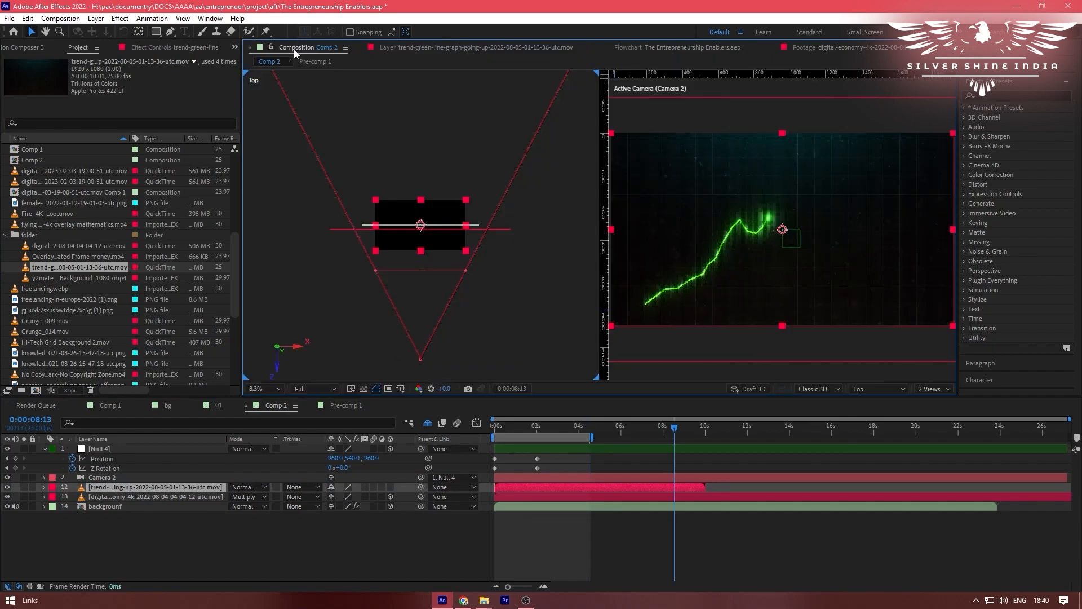
pyautogui.click(252, 489)
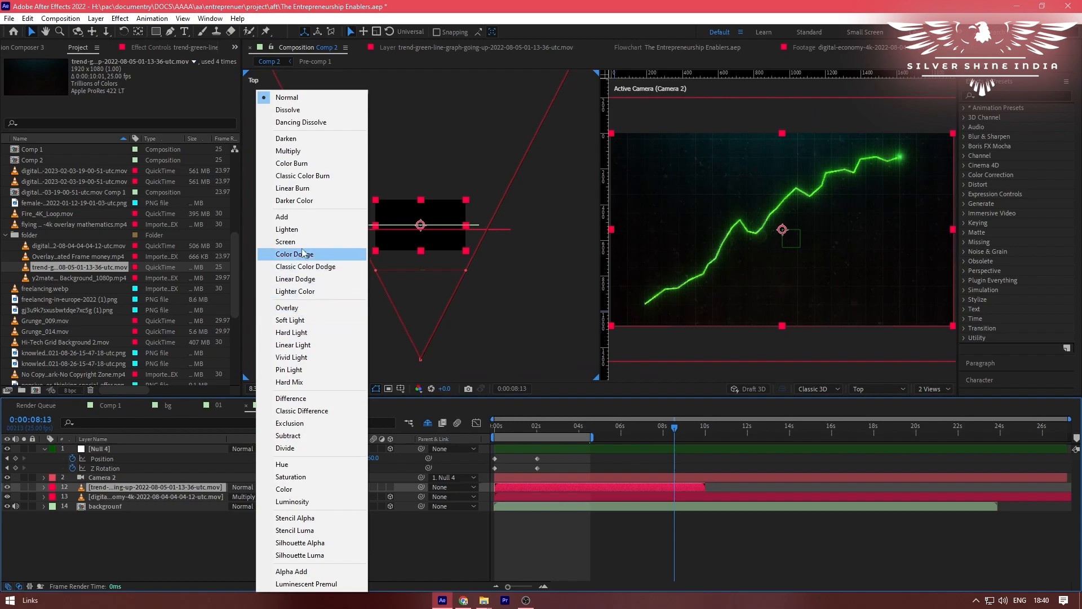
pyautogui.click(310, 307)
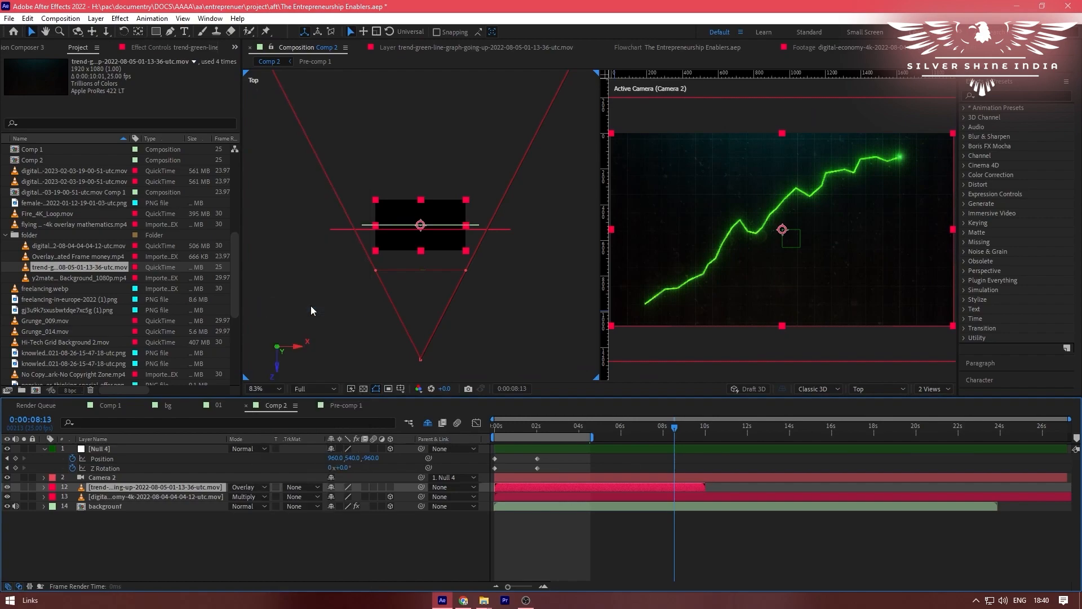
pyautogui.click(252, 488)
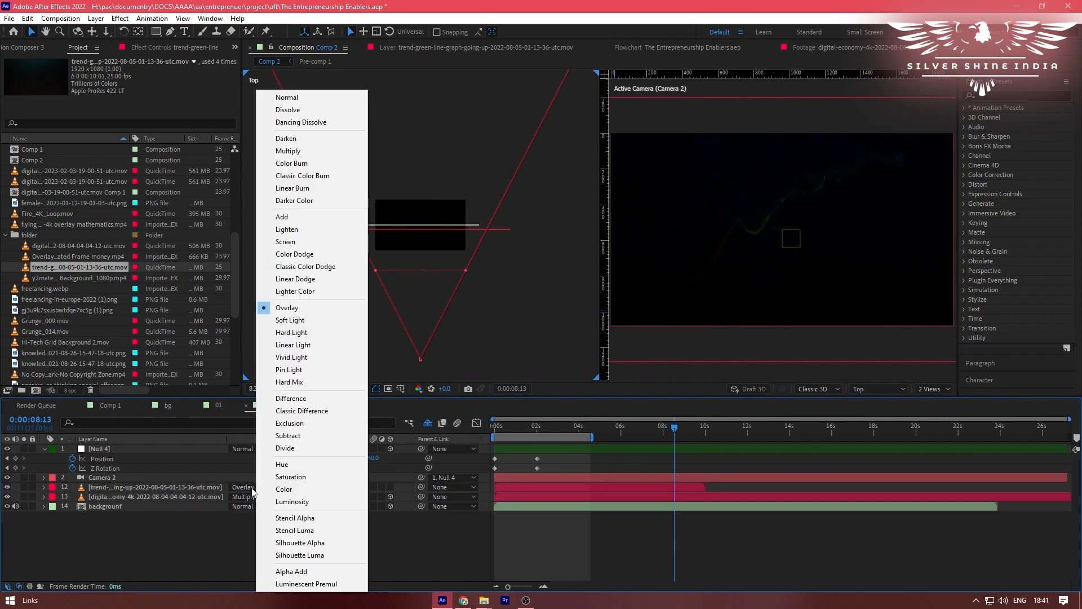
pyautogui.click(330, 221)
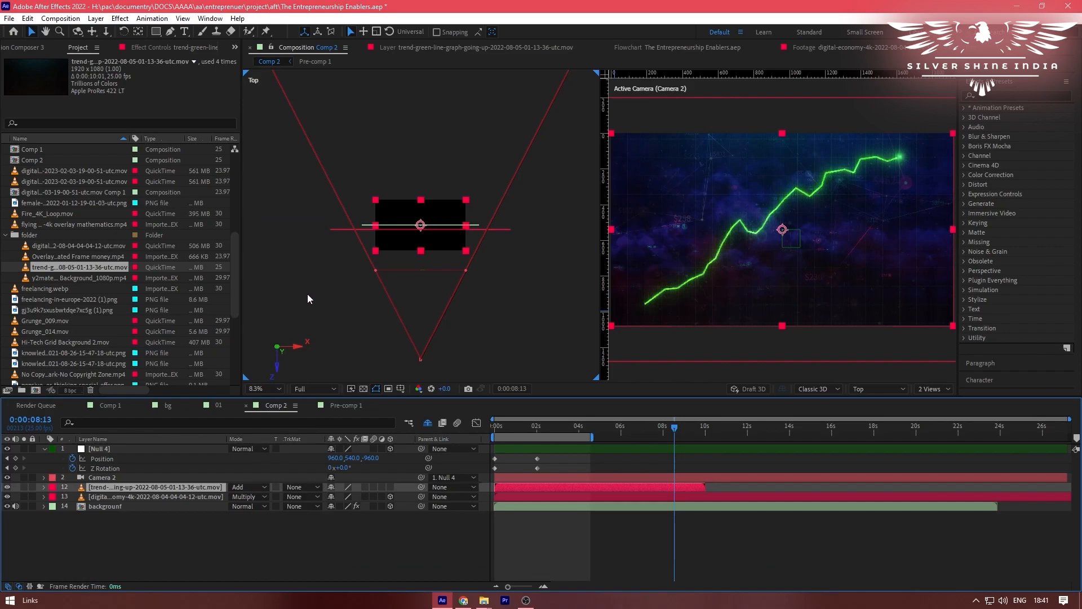
# - Make the trend-green-line-graph layer 3D and preview the camera move over the first few seconds
pyautogui.click(337, 555)
pyautogui.press('Home')
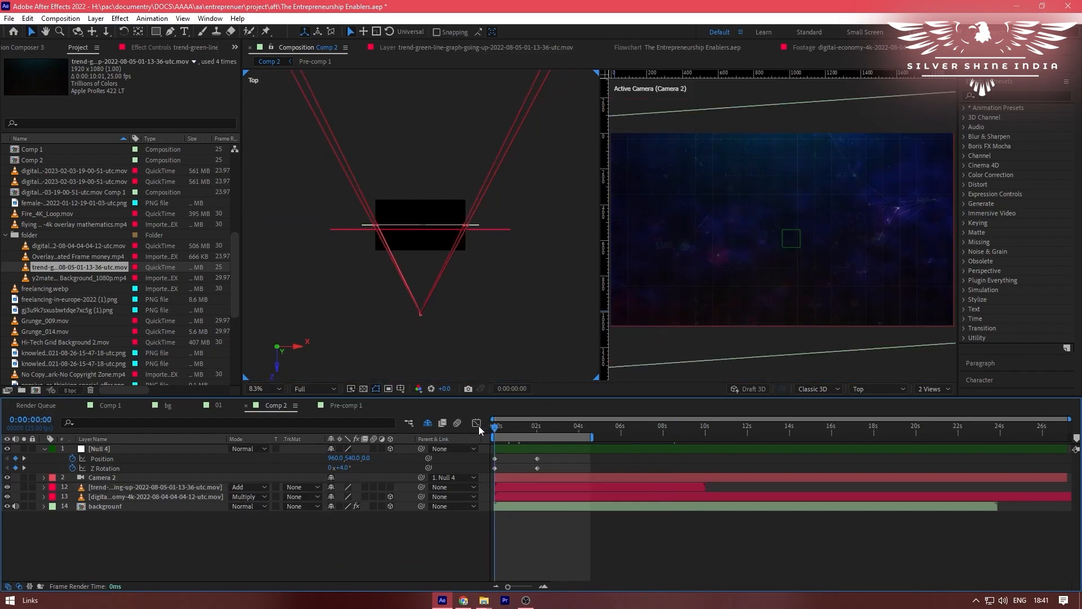
pyautogui.moveTo(496, 427); pyautogui.dragTo(560, 429)
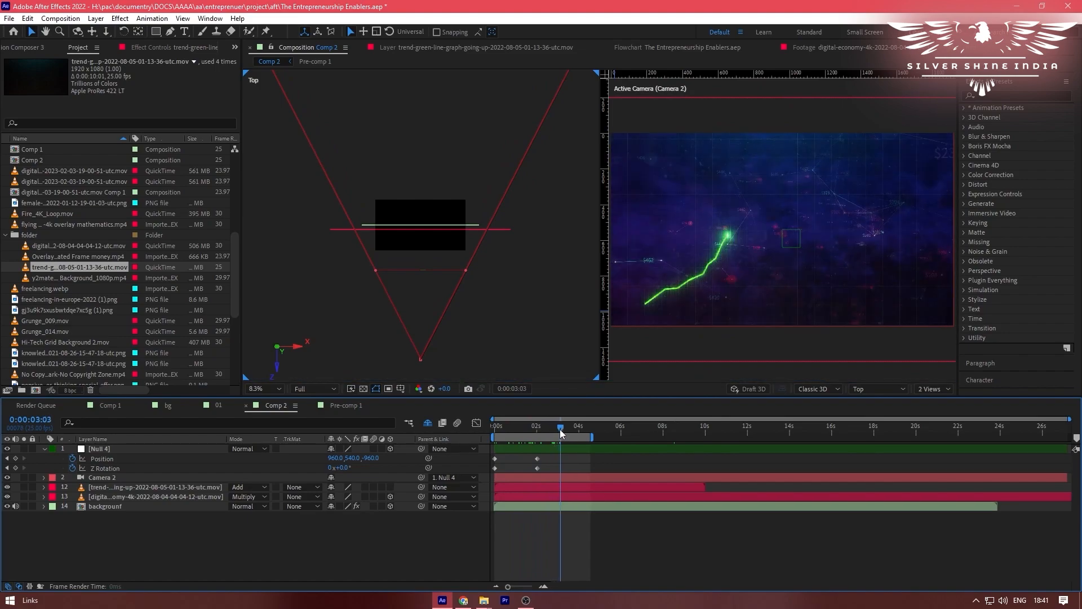
pyautogui.click(393, 486)
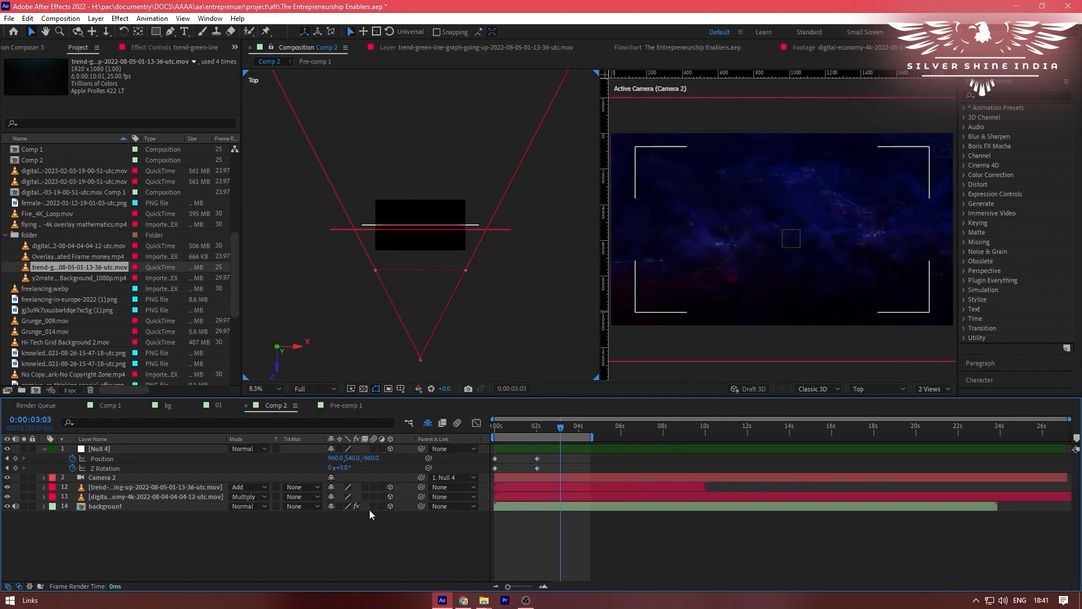
pyautogui.moveTo(496, 428); pyautogui.dragTo(538, 430)
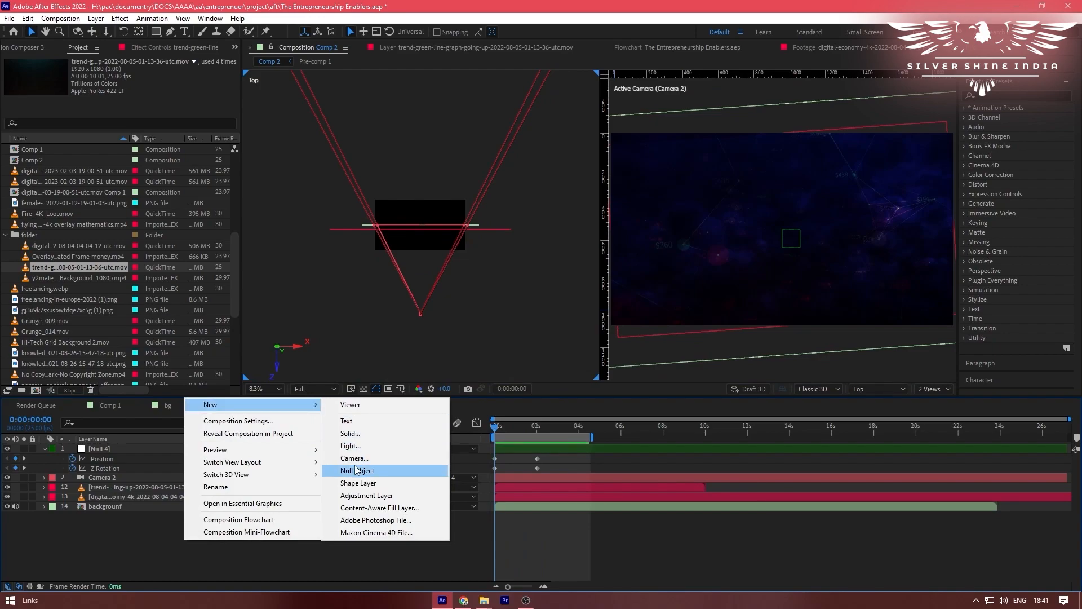
# - Add a shape layer and draw a seven-point open zigzag graph line across the frame with the Pen tool, extending beyond both sides
pyautogui.click(358, 482)
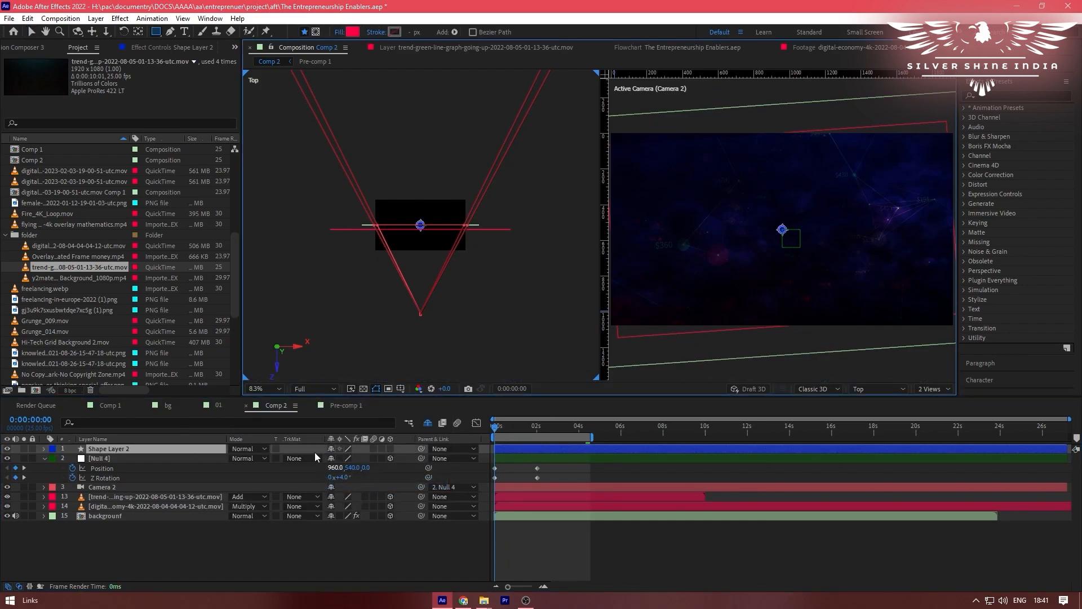
pyautogui.click(171, 31)
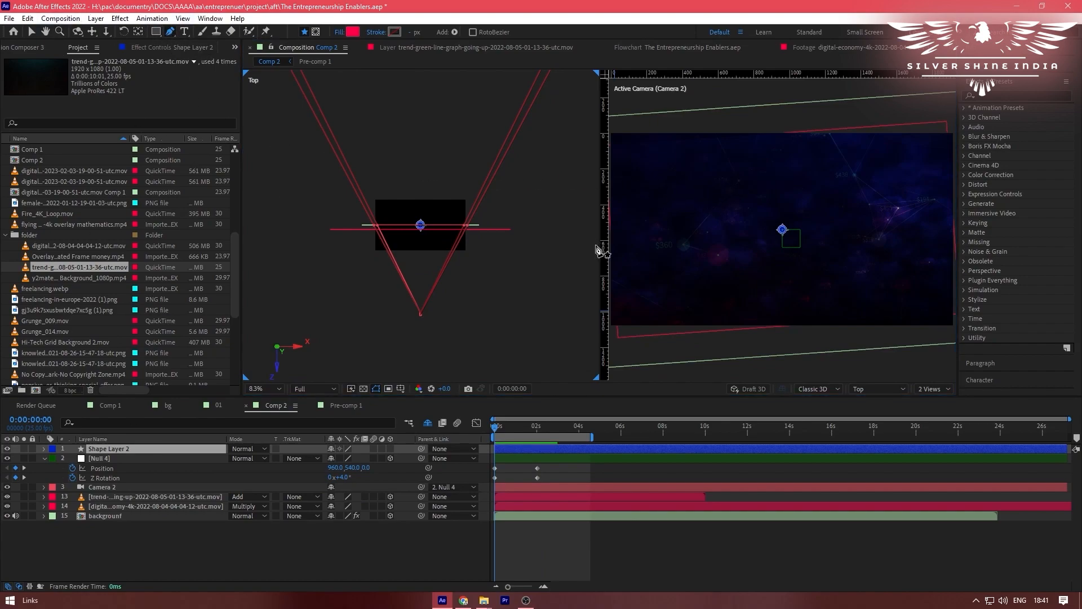
pyautogui.scroll(-2, 673, 263)
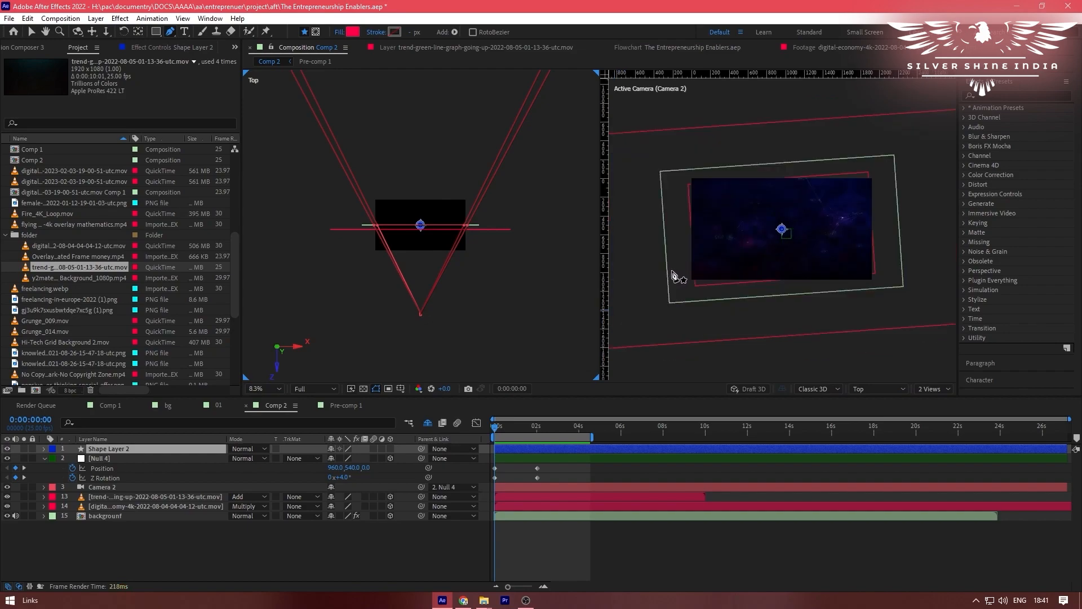
pyautogui.click(674, 276)
pyautogui.click(709, 229)
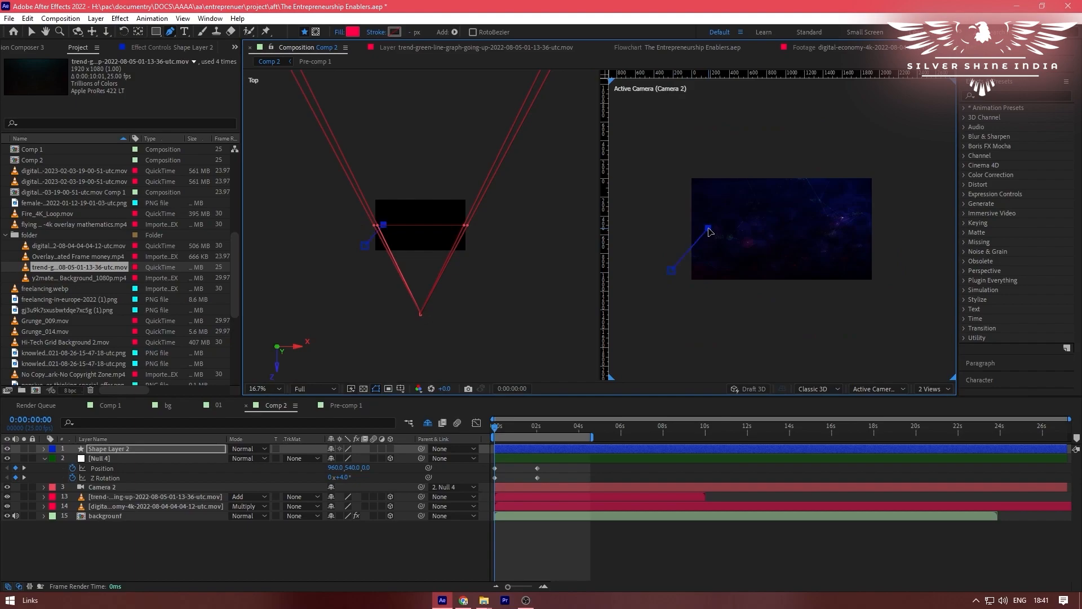
pyautogui.click(741, 254)
pyautogui.click(803, 213)
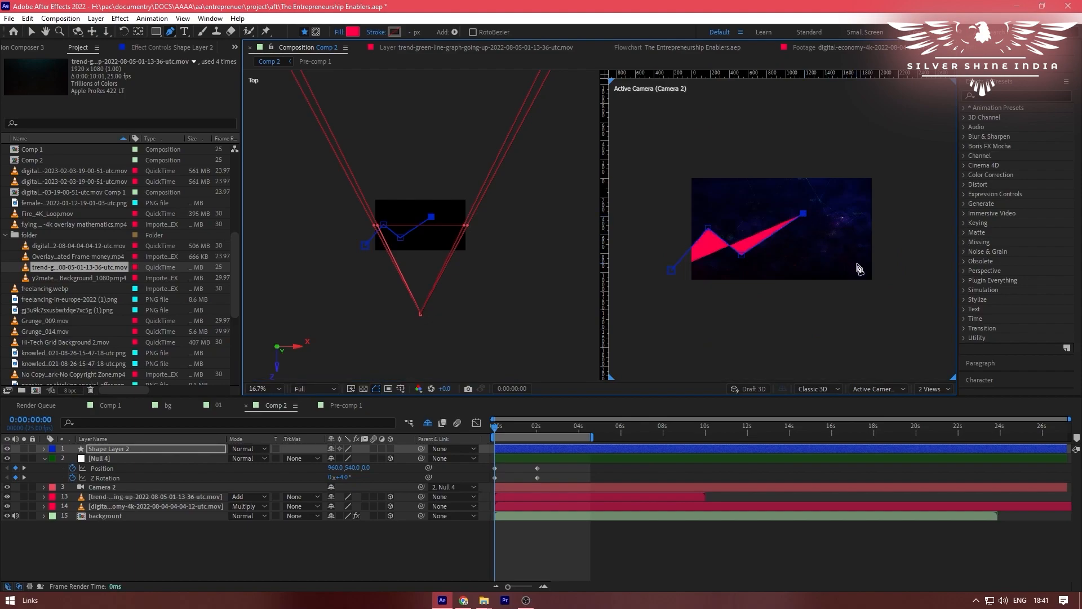
pyautogui.click(869, 279)
pyautogui.click(919, 188)
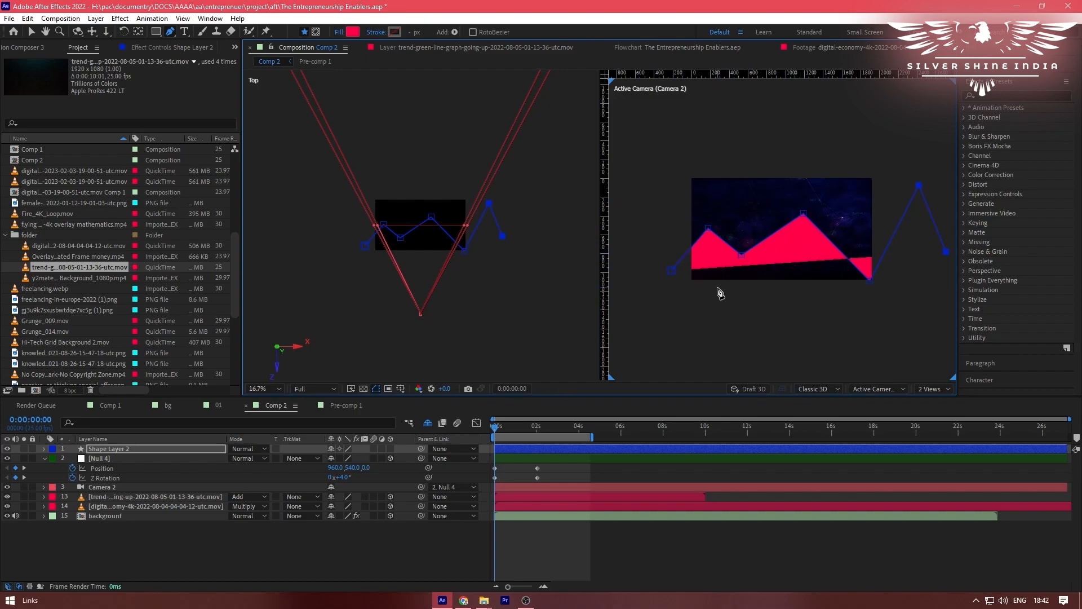
# - Set the zigzag shape's fill to None
pyautogui.click(339, 34)
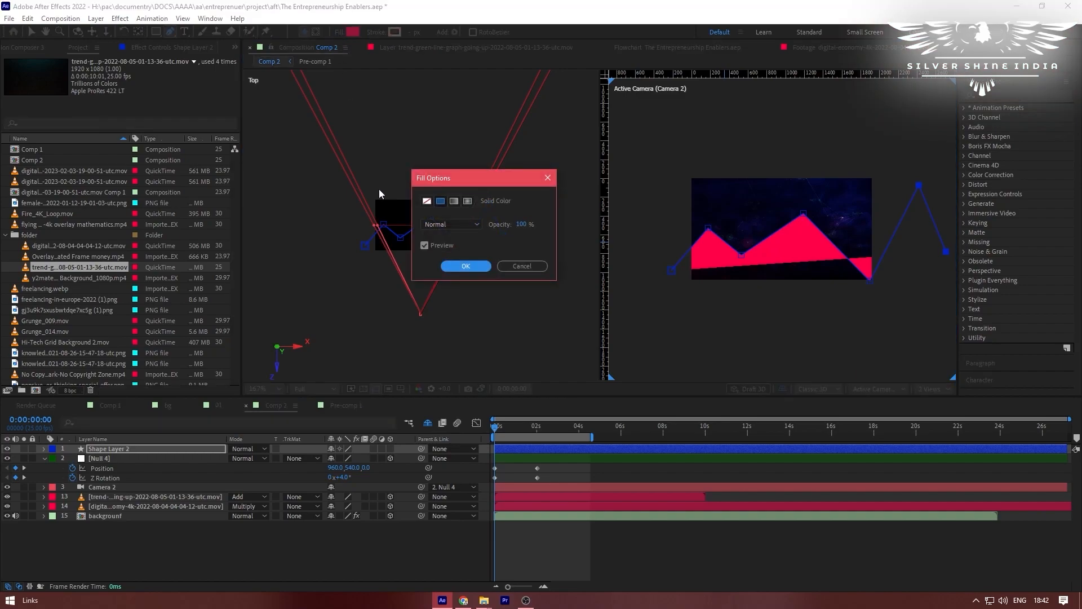
pyautogui.click(460, 265)
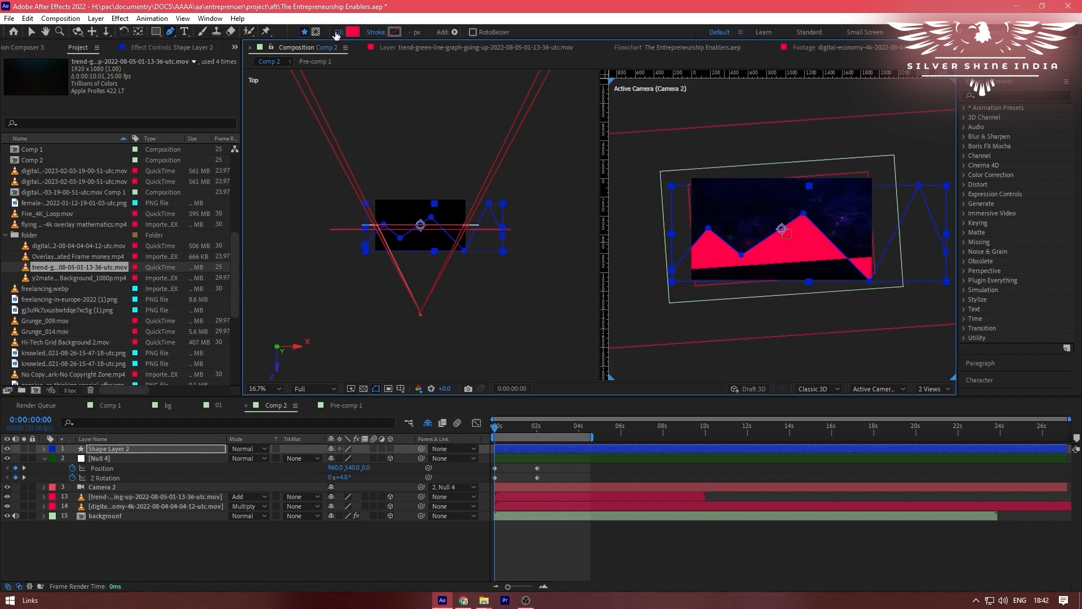
pyautogui.click(337, 32)
pyautogui.click(426, 202)
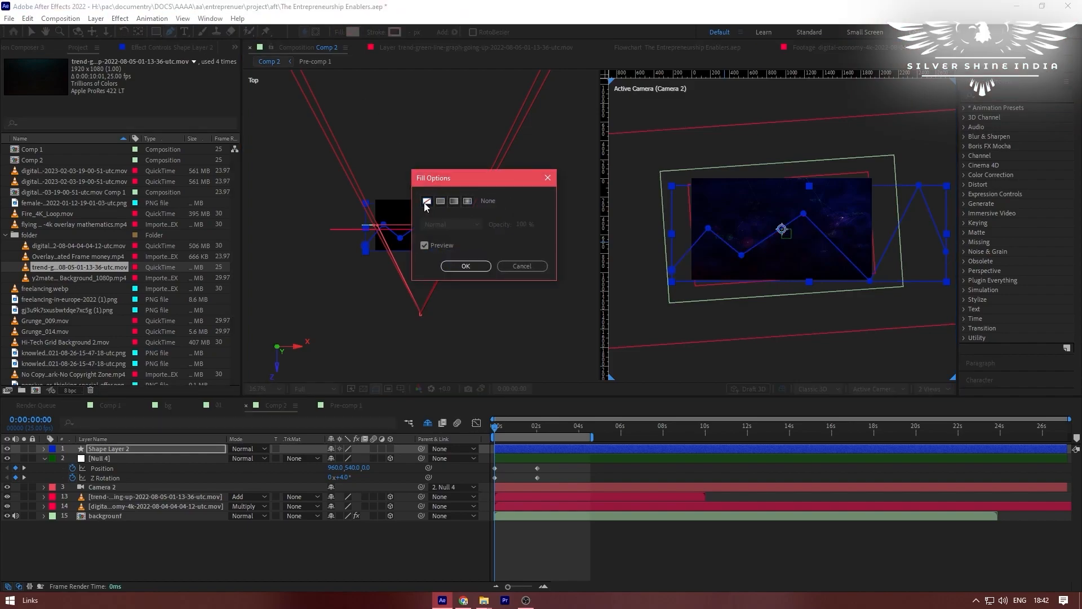
pyautogui.click(459, 268)
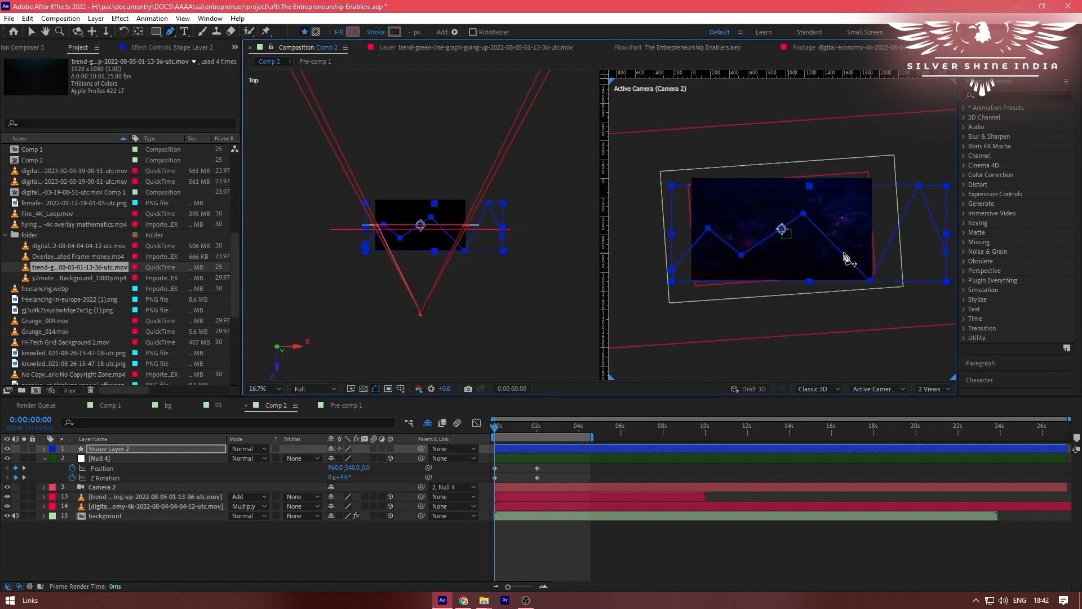
# - Give the zigzag line a solid red stroke with a width of 50 px
pyautogui.click(383, 34)
pyautogui.click(440, 201)
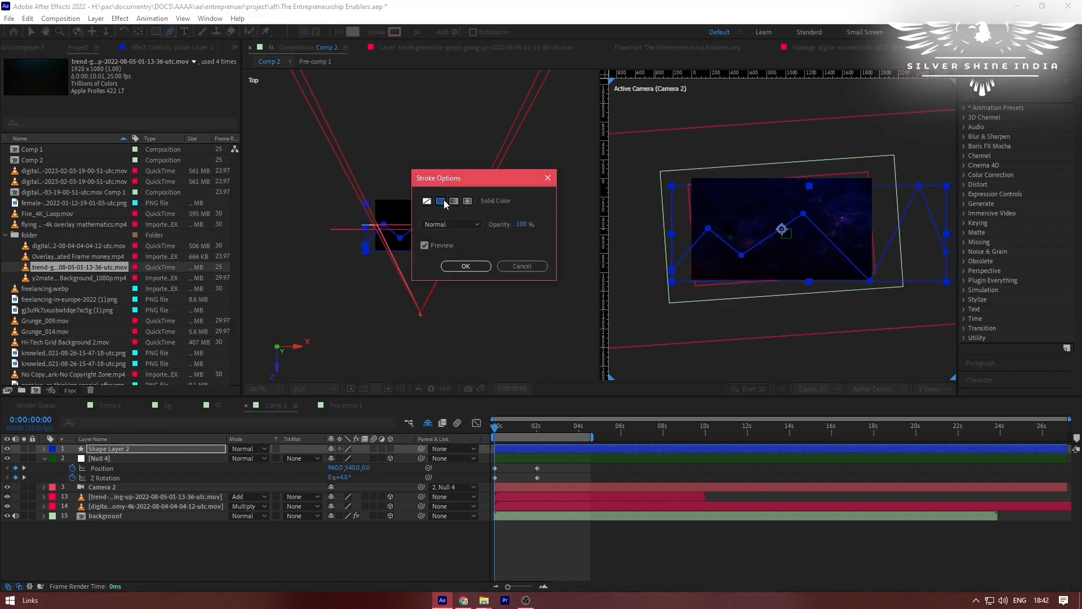
pyautogui.click(467, 266)
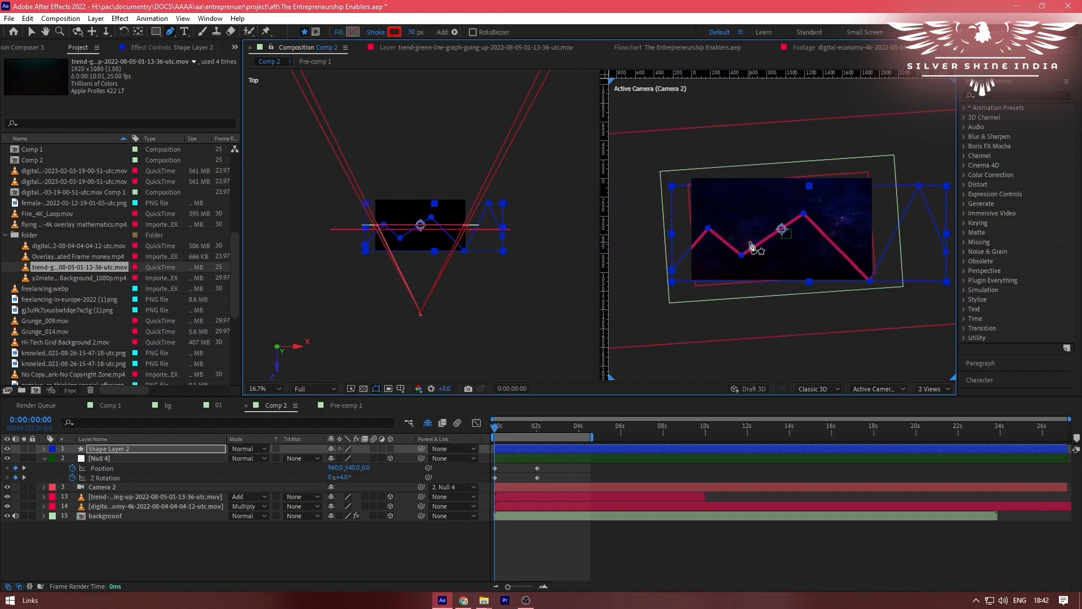
pyautogui.click(410, 33)
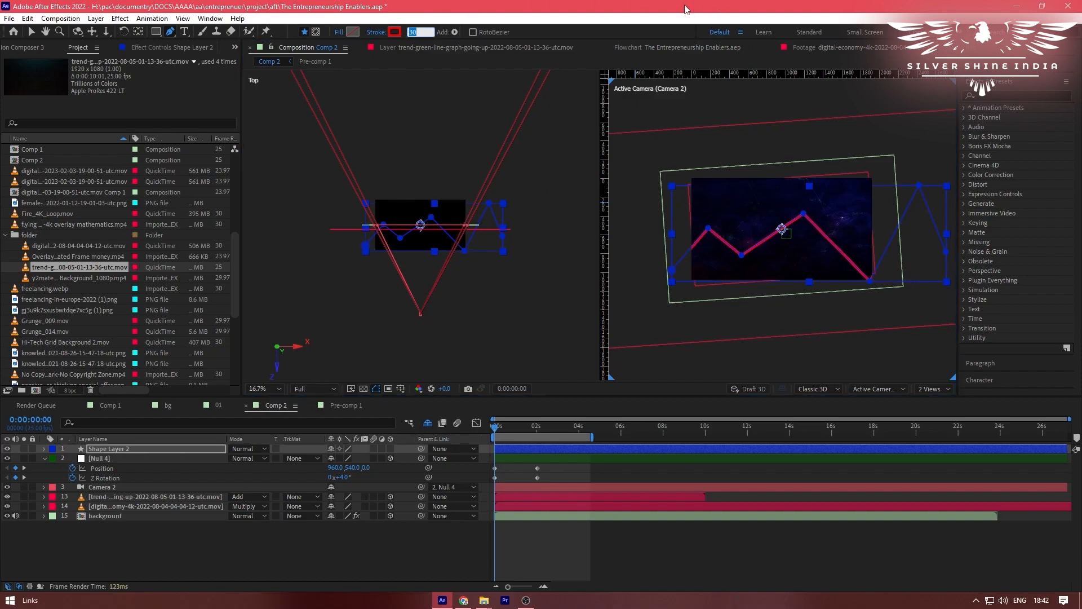
pyautogui.write('50')
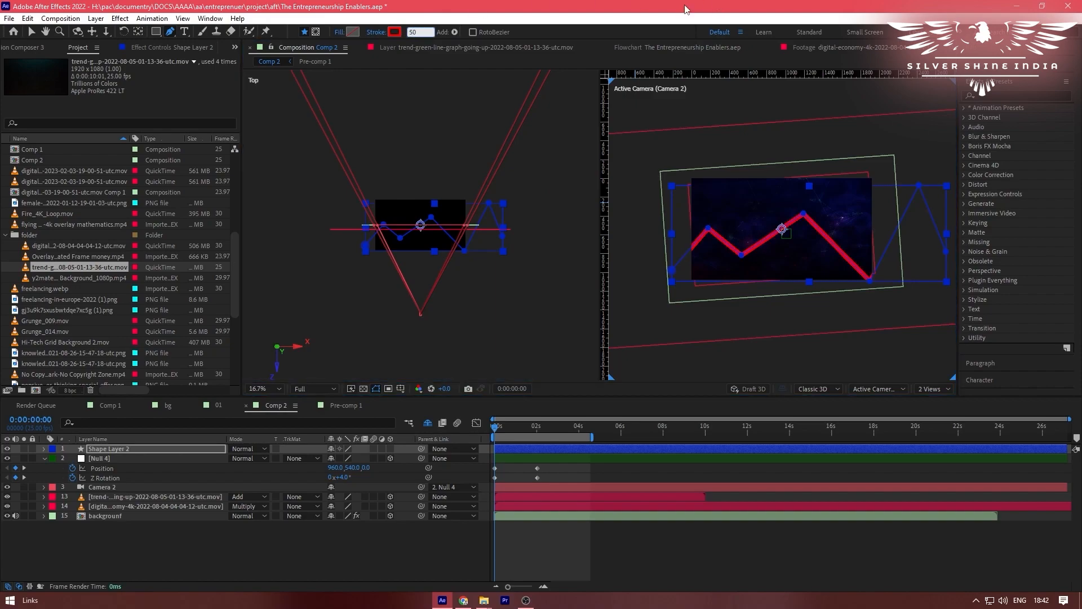
pyautogui.press('Return')
# - Make the zigzag shape layer 3D and move it toward the camera, in front of the footage layers
pyautogui.moveTo(499, 434); pyautogui.dragTo(475, 431)
pyautogui.click(390, 449)
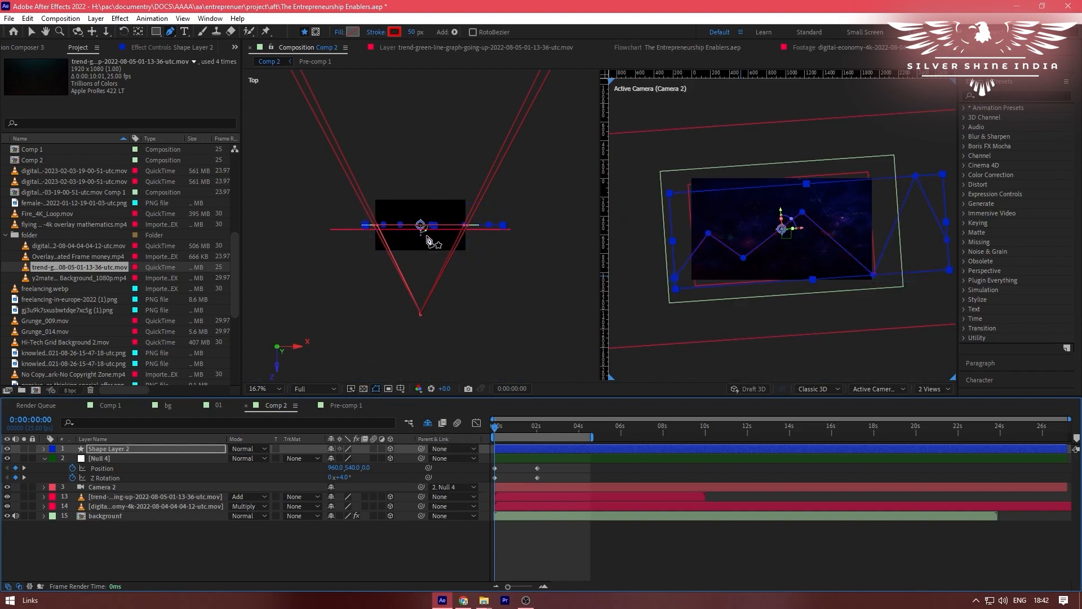
pyautogui.press('v')
pyautogui.click(536, 449)
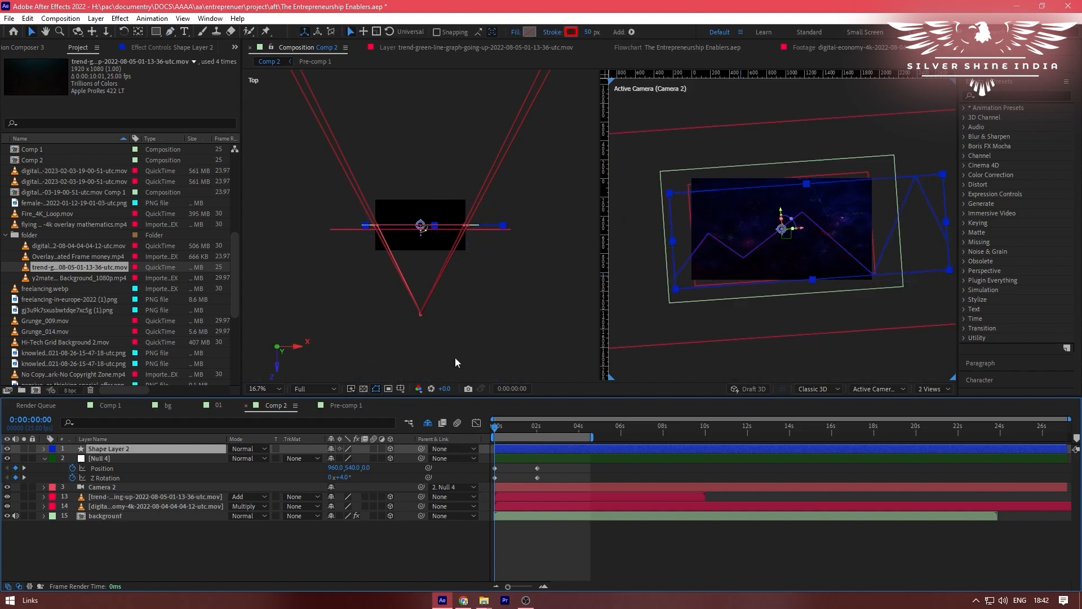
pyautogui.moveTo(422, 235); pyautogui.dragTo(421, 255)
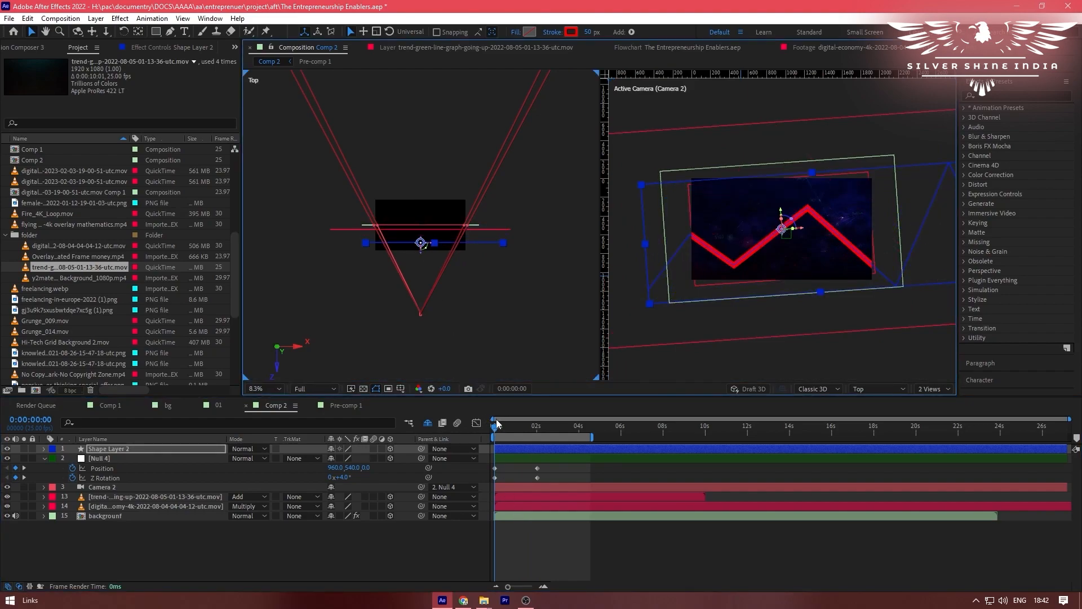
# - Preview the camera move, shift the zigzag layer slightly left at 0:00:02:01, and check the new placement
pyautogui.moveTo(497, 428)
pyautogui.mouseDown()
pyautogui.moveTo(540, 438)
pyautogui.moveTo(492, 442)
pyautogui.mouseUp()
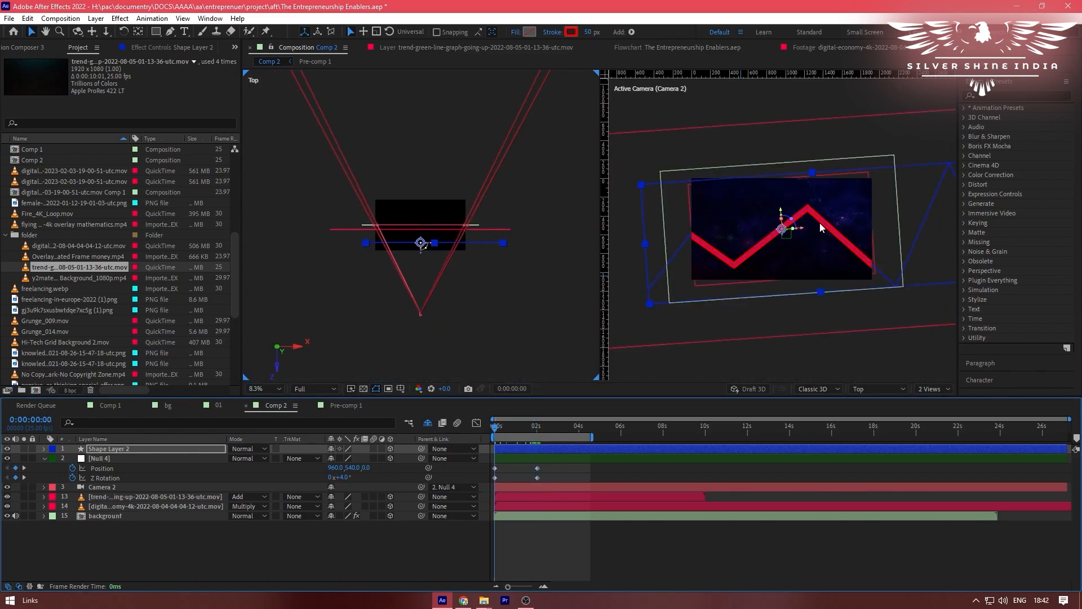
pyautogui.click(536, 427)
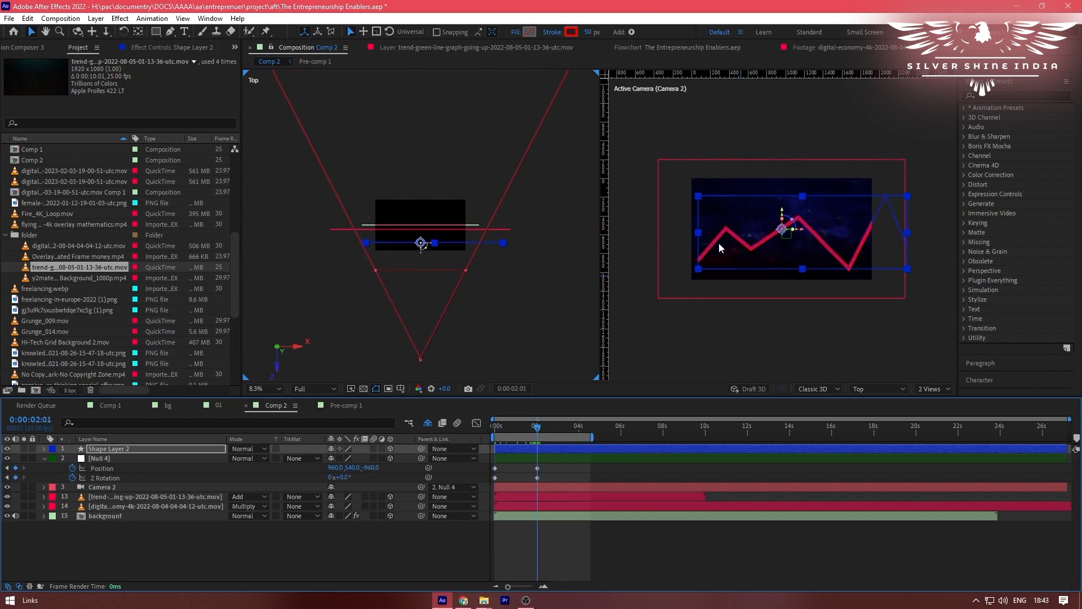
pyautogui.moveTo(800, 228); pyautogui.dragTo(787, 234)
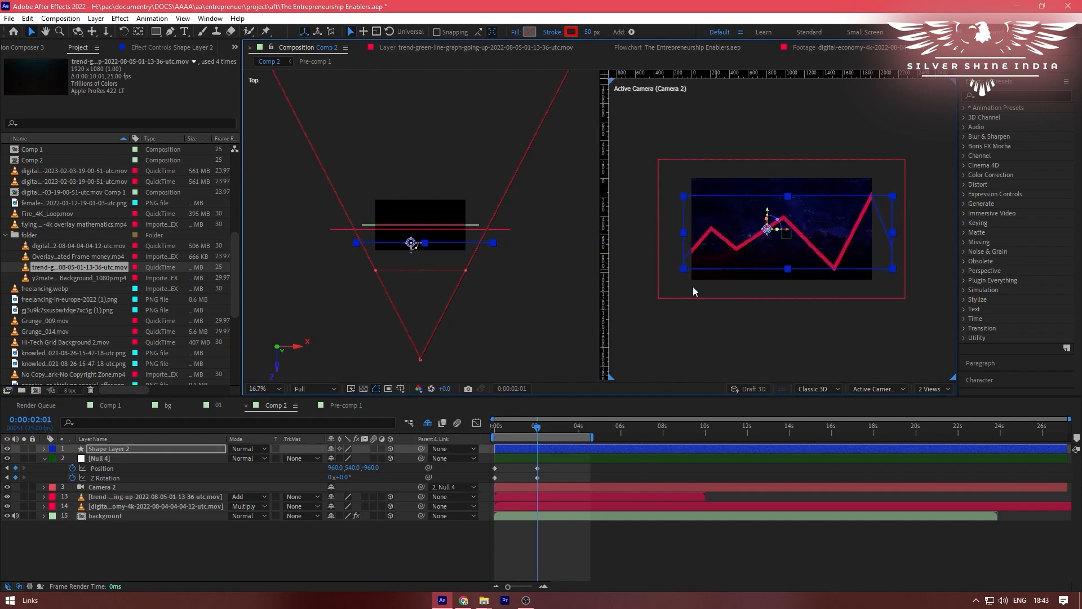
pyautogui.click(508, 482)
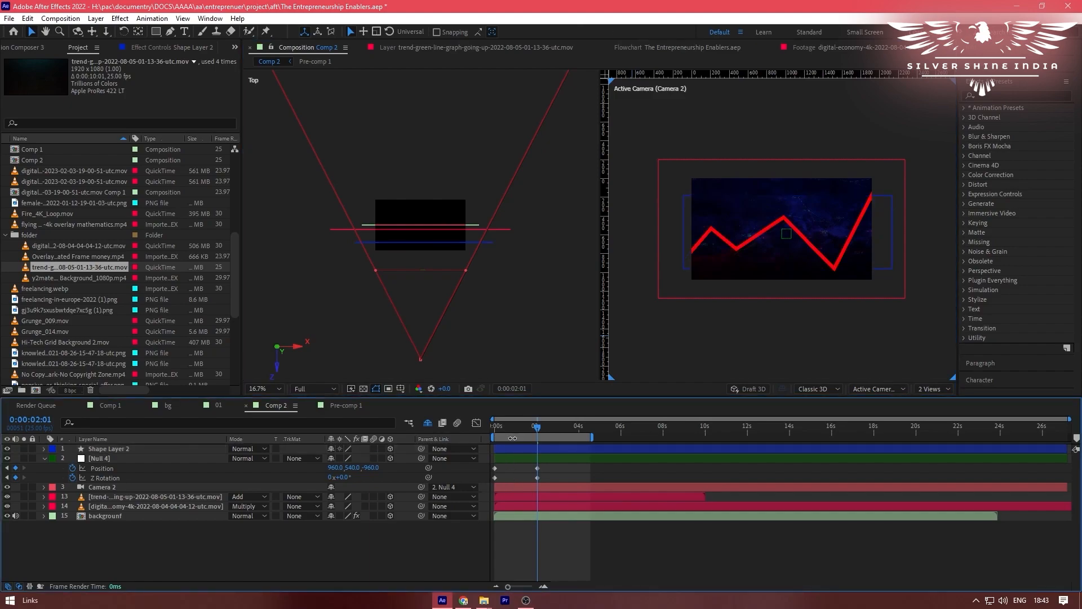
pyautogui.moveTo(506, 430); pyautogui.dragTo(539, 426)
# - Add Trim Paths to the zigzag shape layer and expand its properties
pyautogui.click(523, 448)
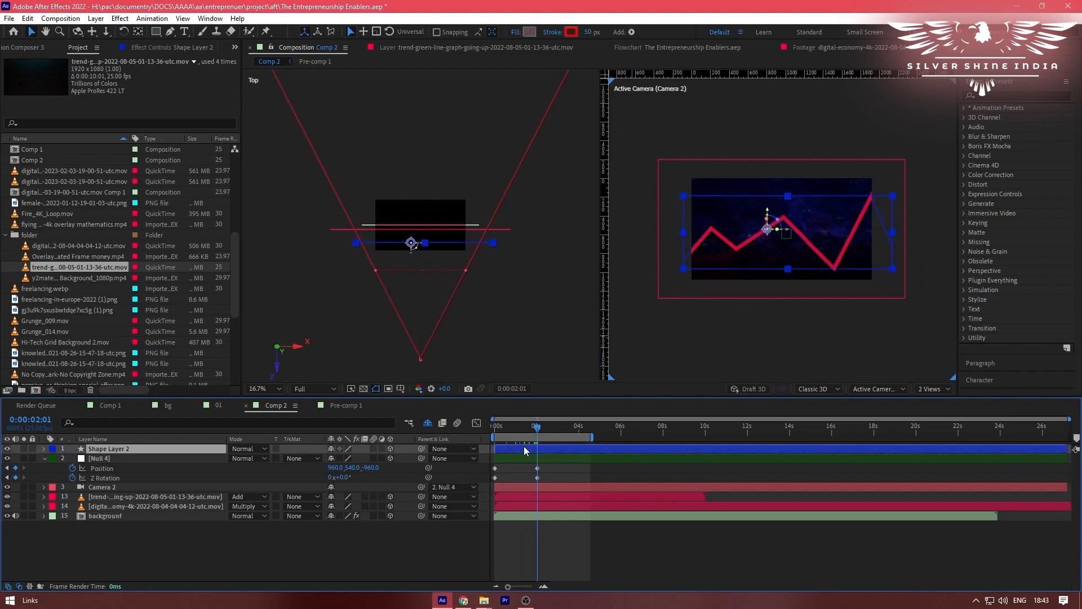
pyautogui.click(632, 32)
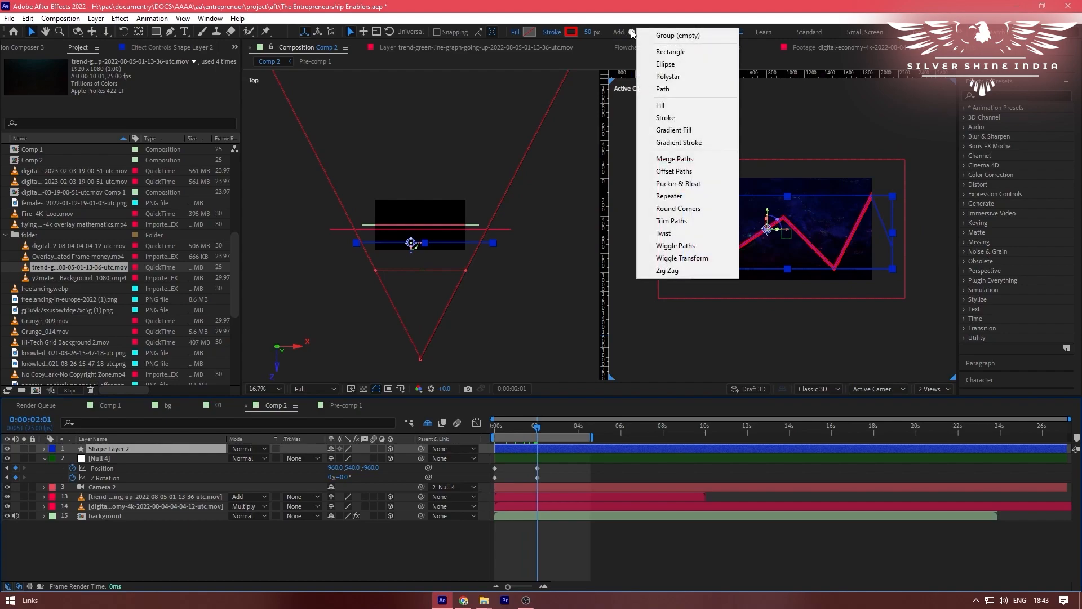
pyautogui.click(677, 221)
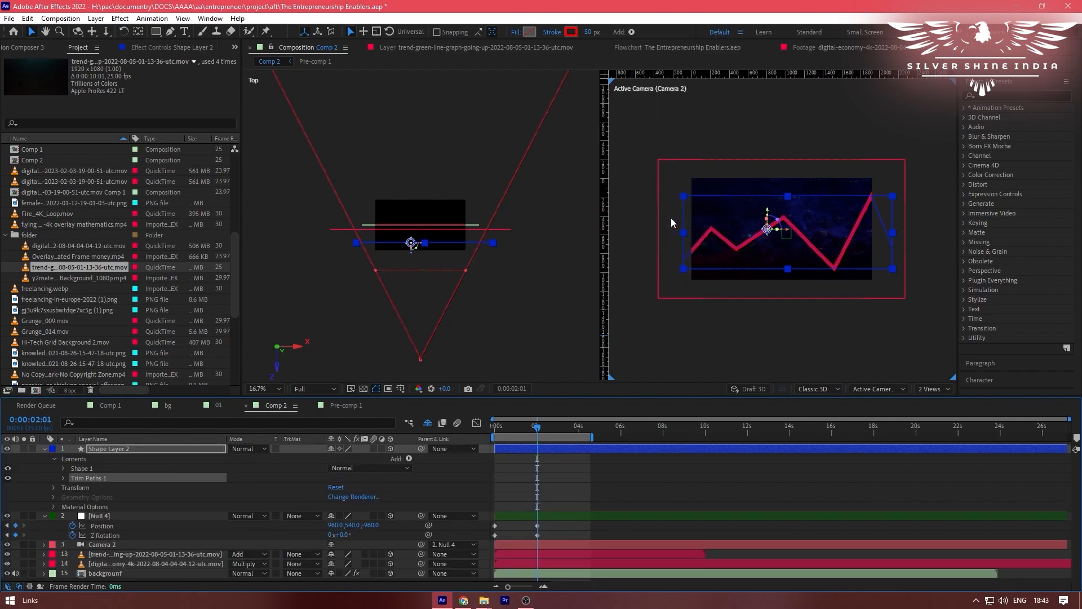
pyautogui.click(62, 478)
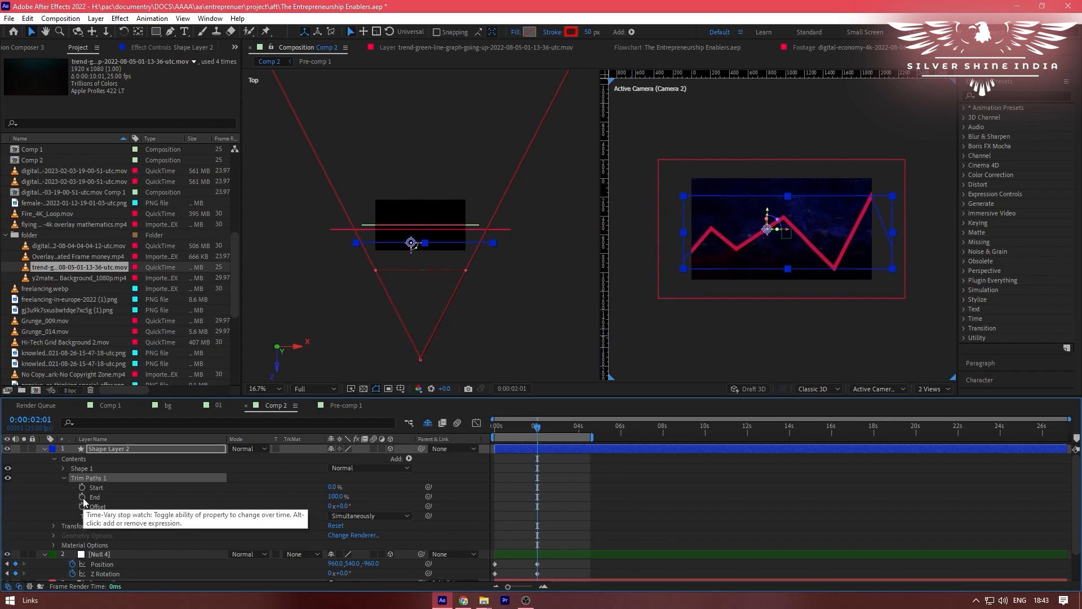
# - Keyframe the zigzag's Trim Paths End from 0% at 0:00:00:00 to 100% at 0:00:02:01
pyautogui.click(83, 497)
pyautogui.moveTo(526, 431); pyautogui.dragTo(482, 437)
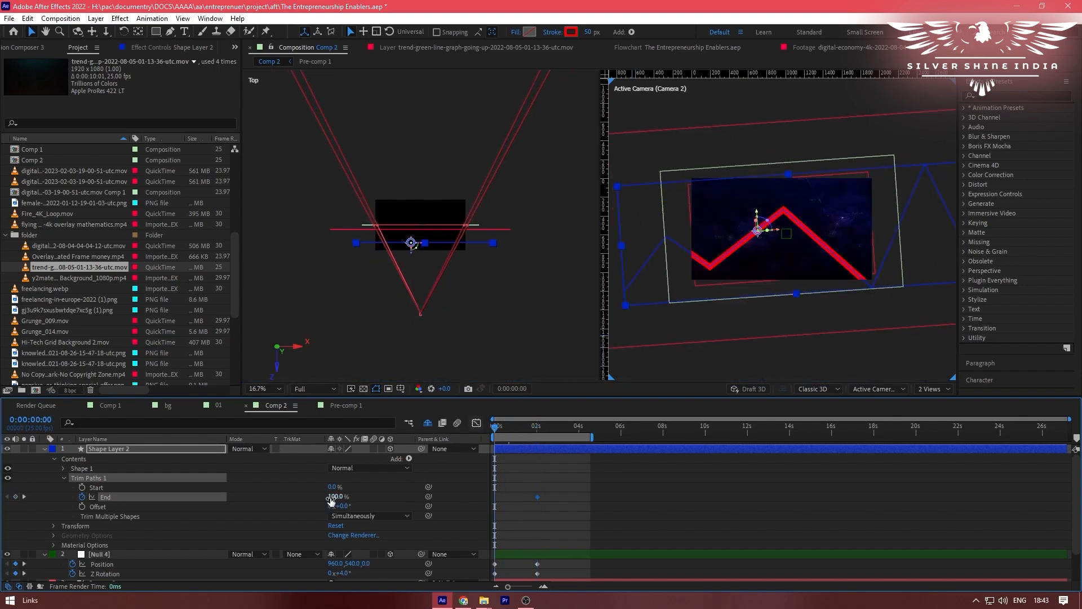
pyautogui.moveTo(336, 500); pyautogui.dragTo(184, 505)
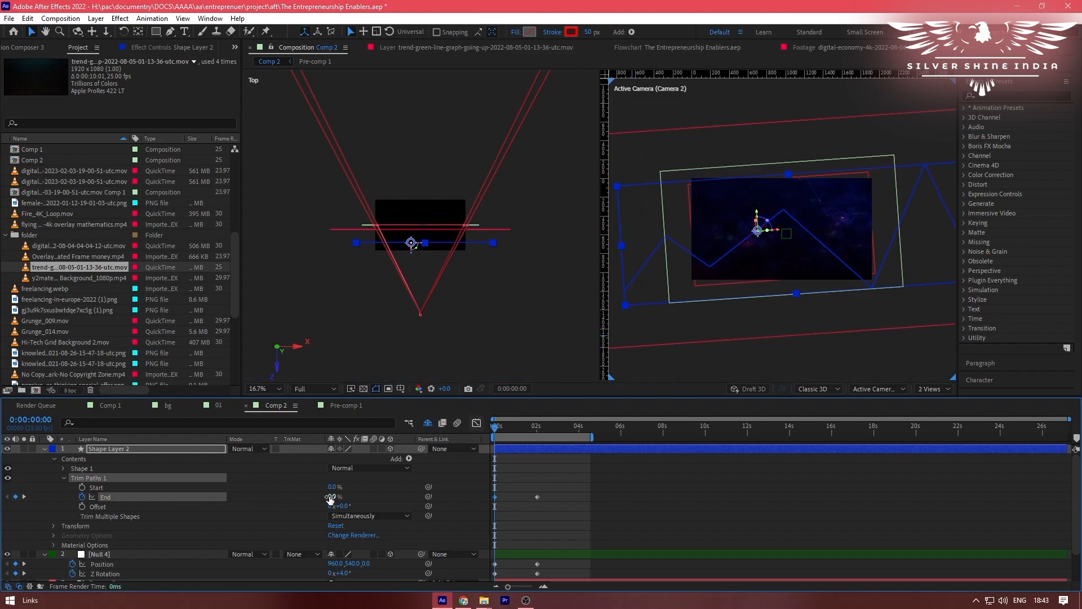
# - Set the preview resolution to Quarter and check the line's draw-on animation up to 0:00:02:01
pyautogui.press('space')
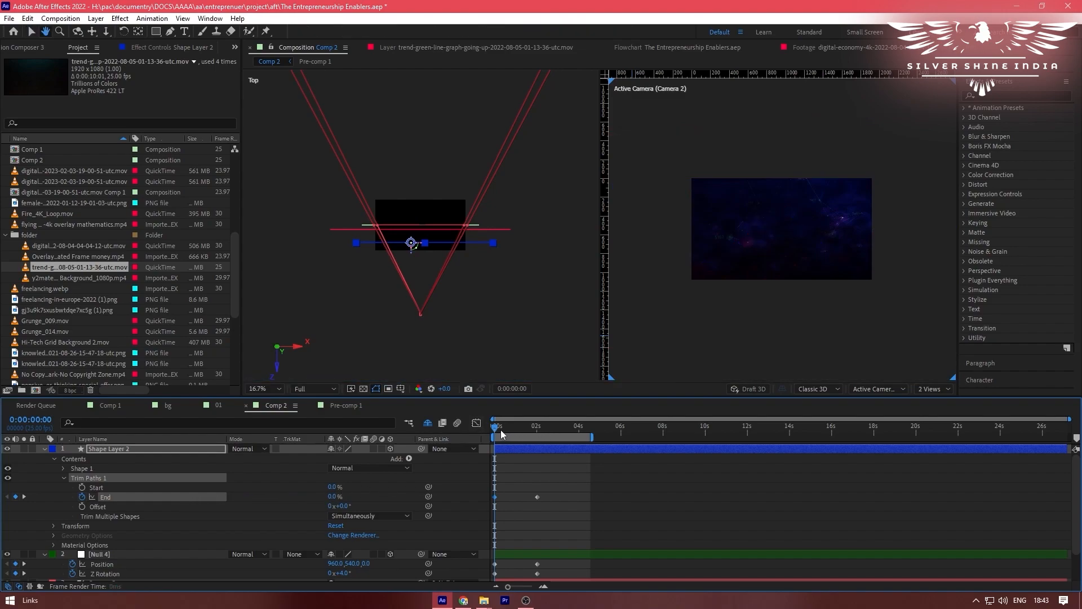
pyautogui.click(504, 428)
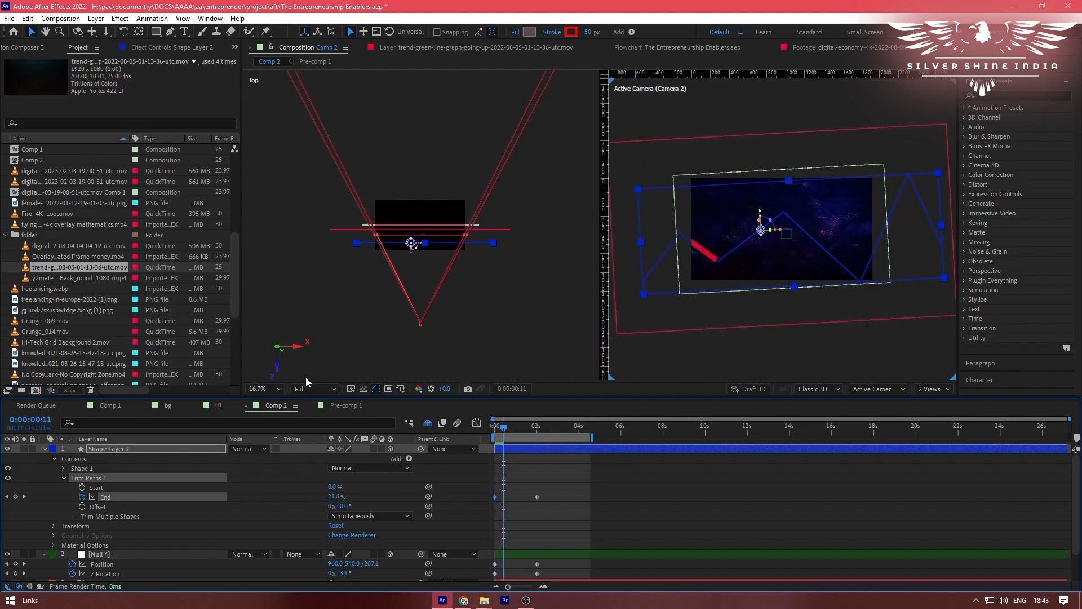
pyautogui.click(311, 388)
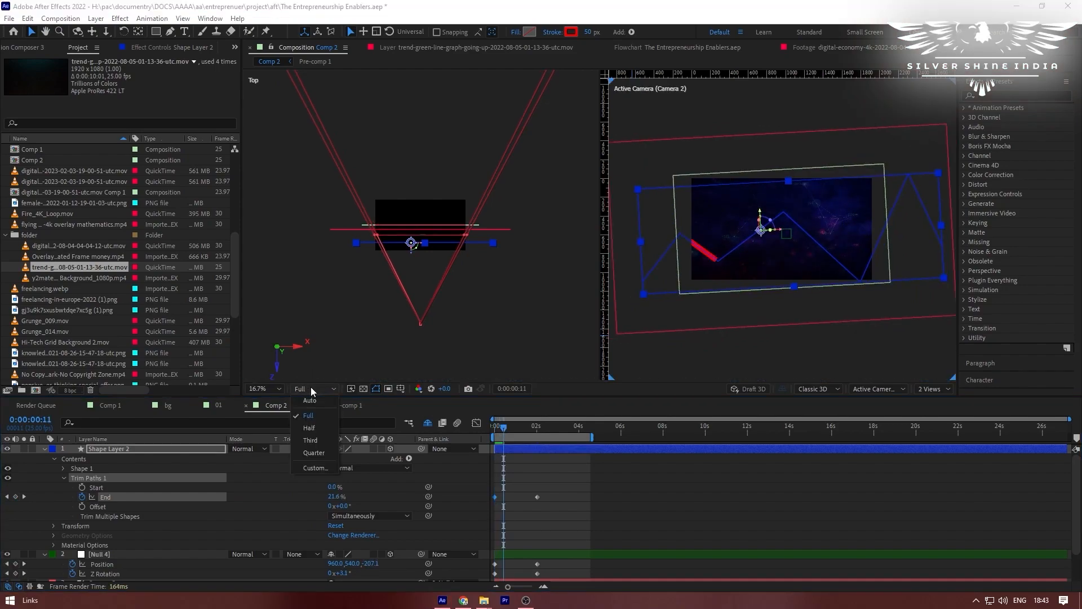
pyautogui.click(313, 452)
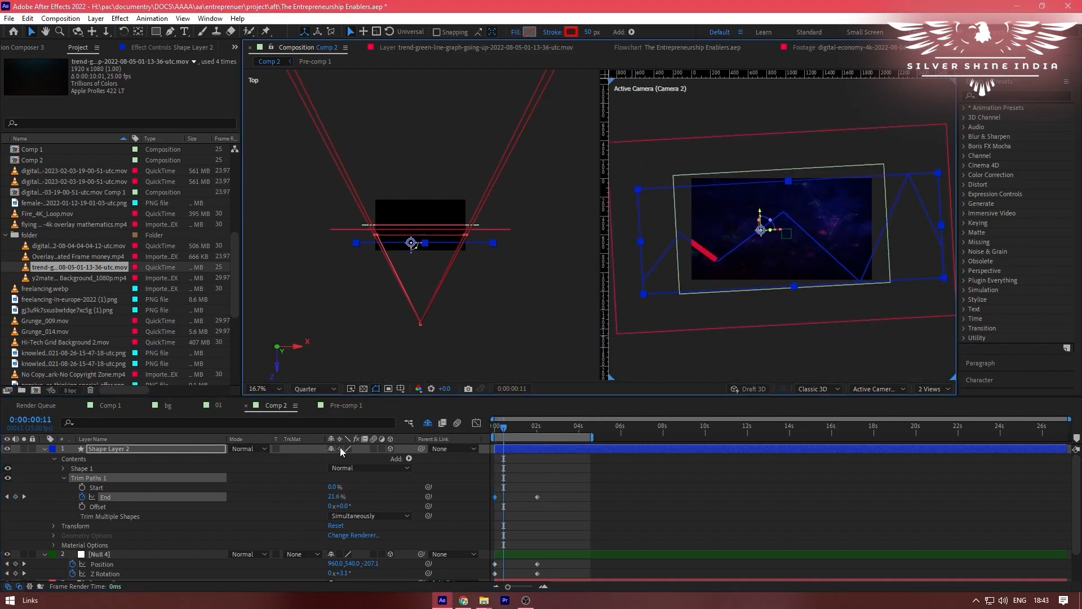
pyautogui.moveTo(505, 437); pyautogui.dragTo(539, 431)
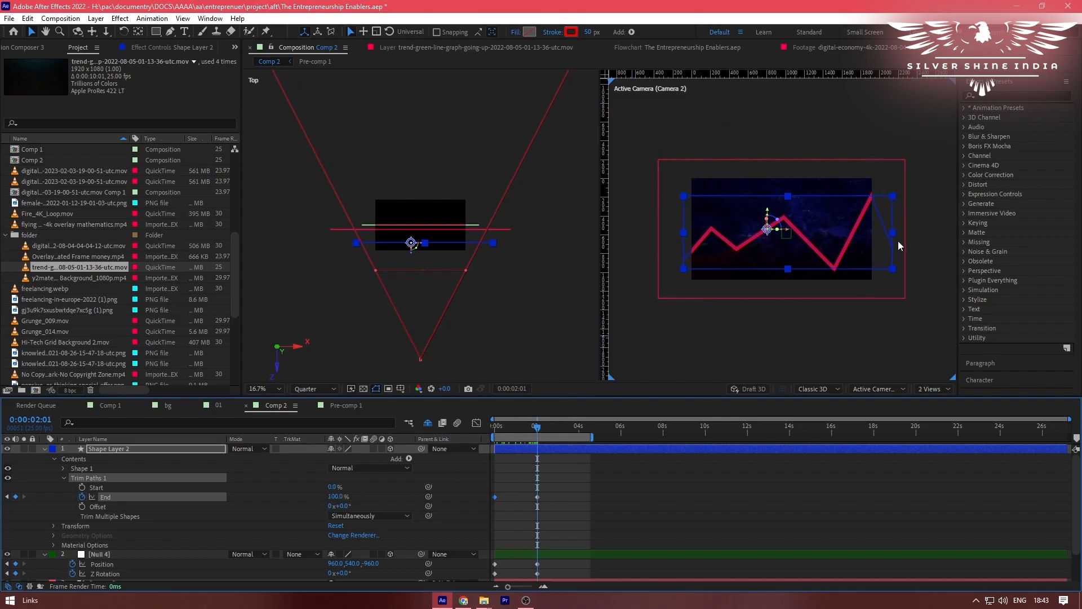
# - Set the Trim Paths End keyframe at 0:00:02:01 to 80% and deselect the zigzag layer
pyautogui.moveTo(332, 498); pyautogui.dragTo(326, 500)
pyautogui.click(332, 498)
pyautogui.write('80')
pyautogui.press('Return')
pyautogui.click(45, 493)
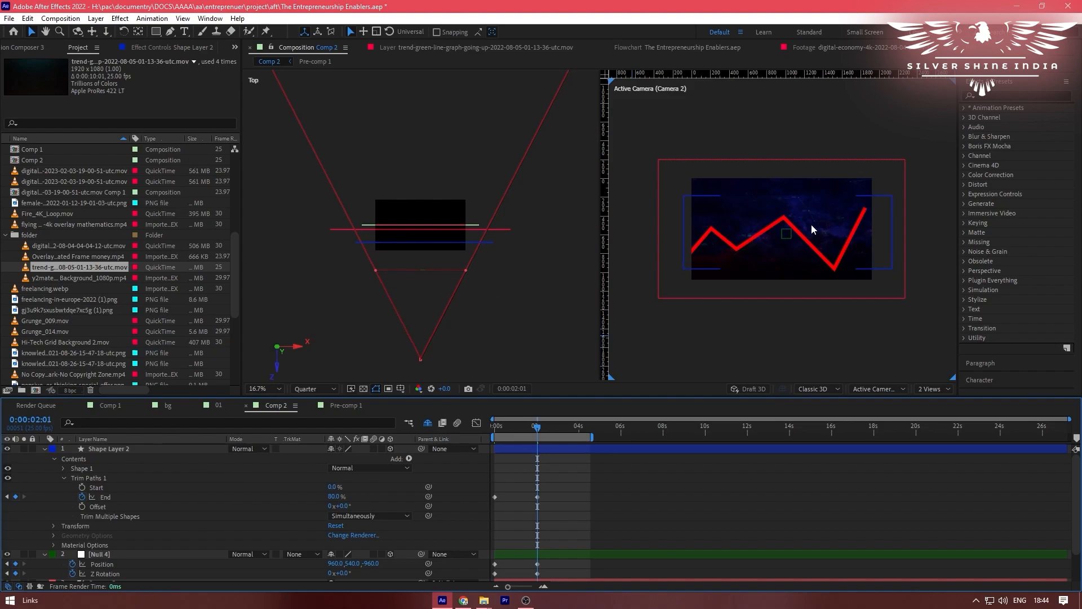
# - Fit the composition in the view and give the zigzag's stroke a Round Cap, then collapse the layer's properties
pyautogui.click(263, 388)
pyautogui.click(275, 188)
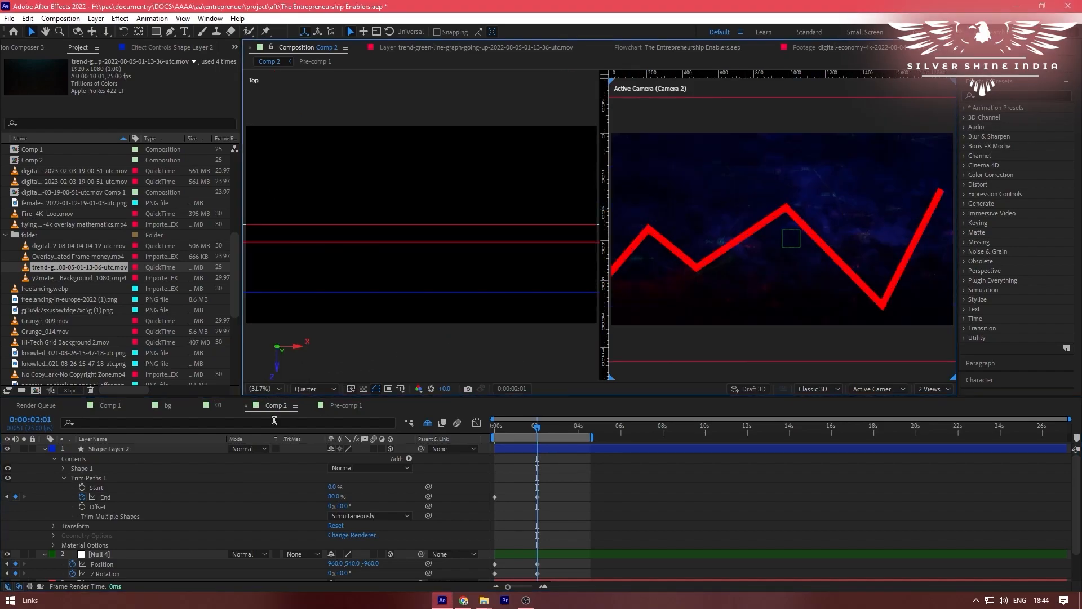
pyautogui.click(63, 478)
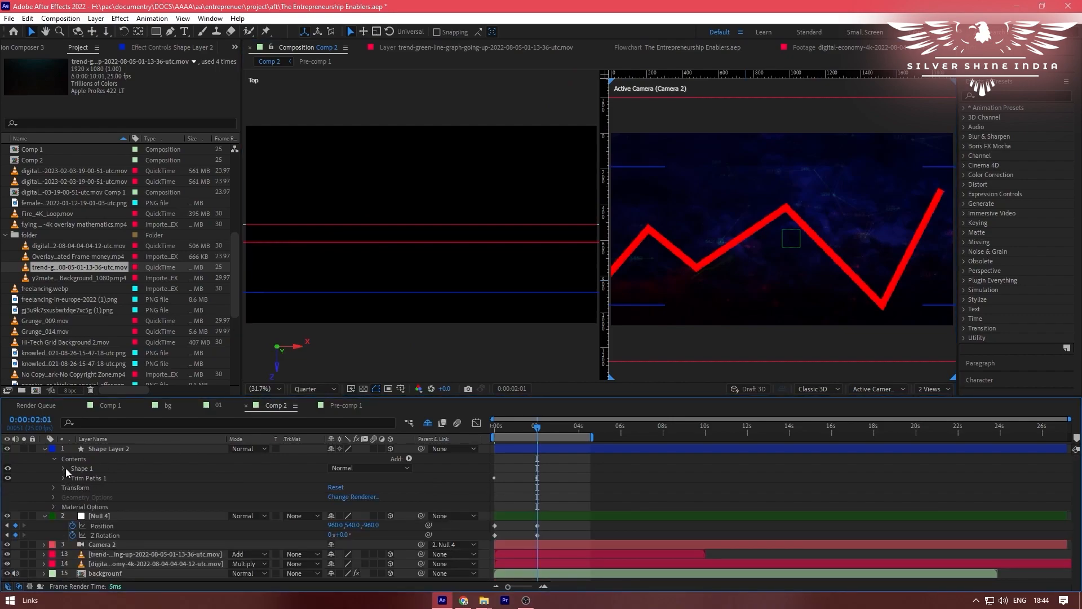
pyautogui.click(63, 468)
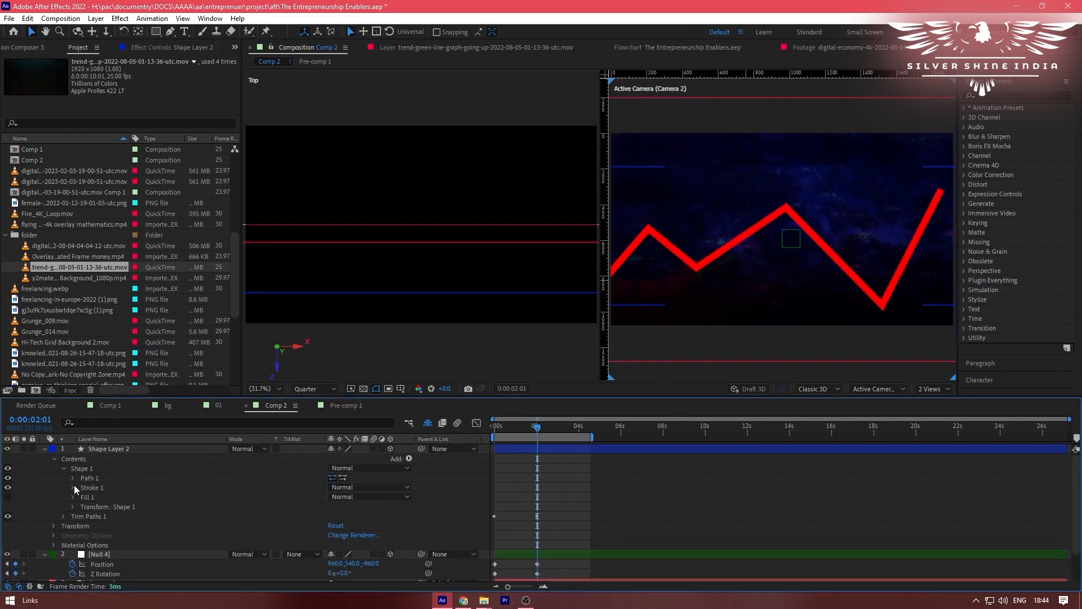
pyautogui.click(73, 487)
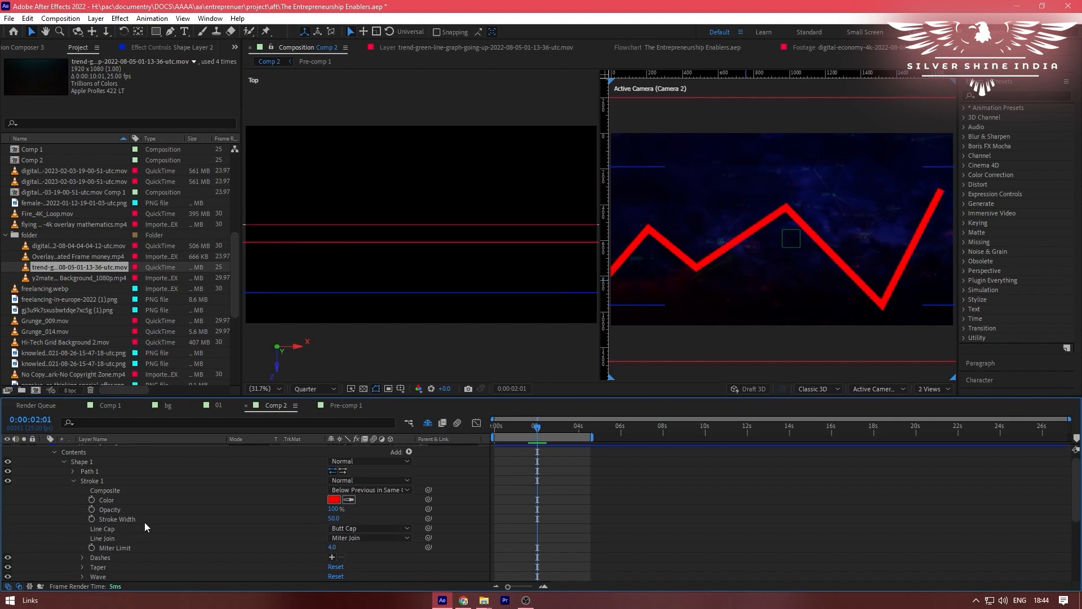
pyautogui.click(377, 528)
pyautogui.click(377, 554)
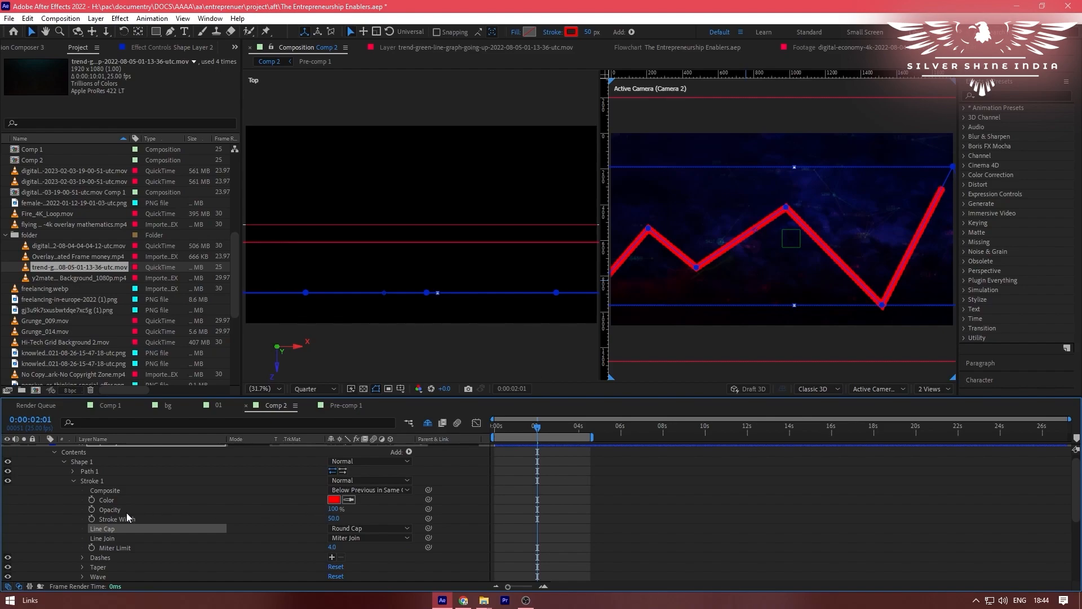
pyautogui.scroll(1, 40, 501)
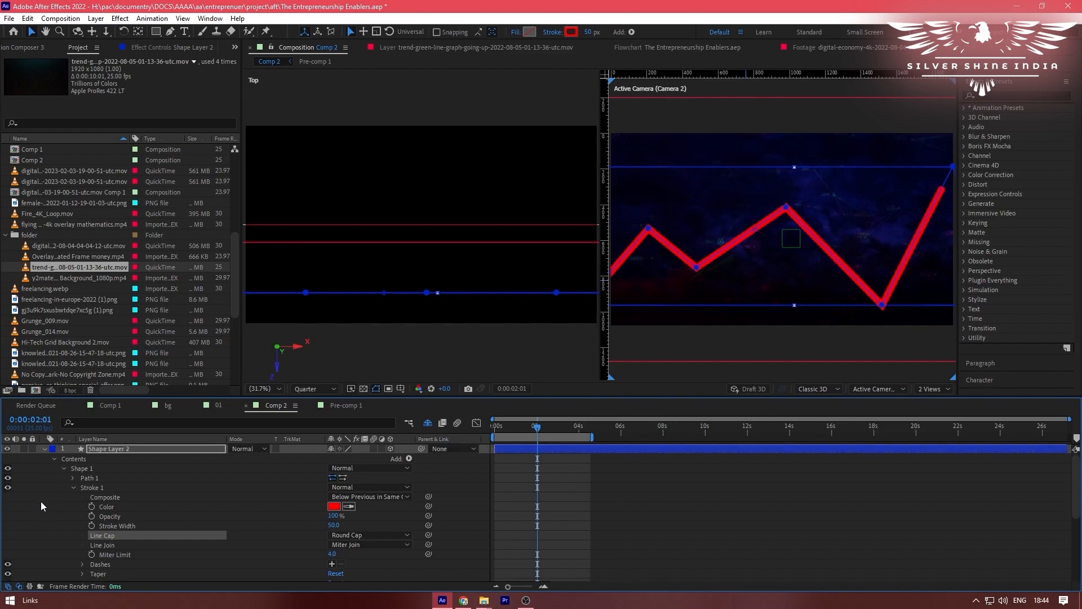
pyautogui.click(45, 449)
pyautogui.rightClick(334, 548)
pyautogui.moveTo(393, 413)
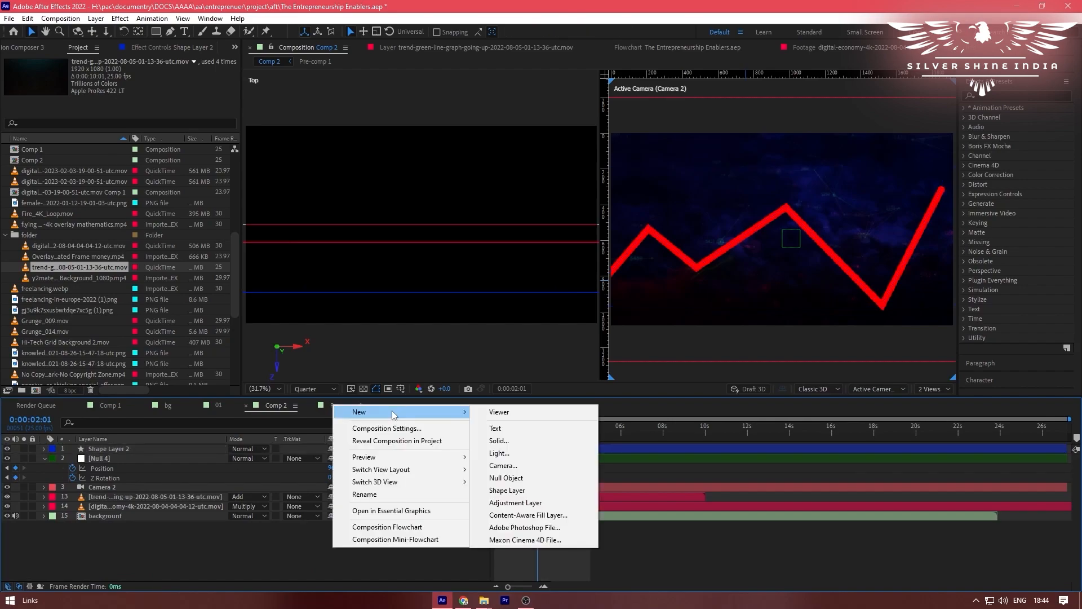
pyautogui.click(247, 544)
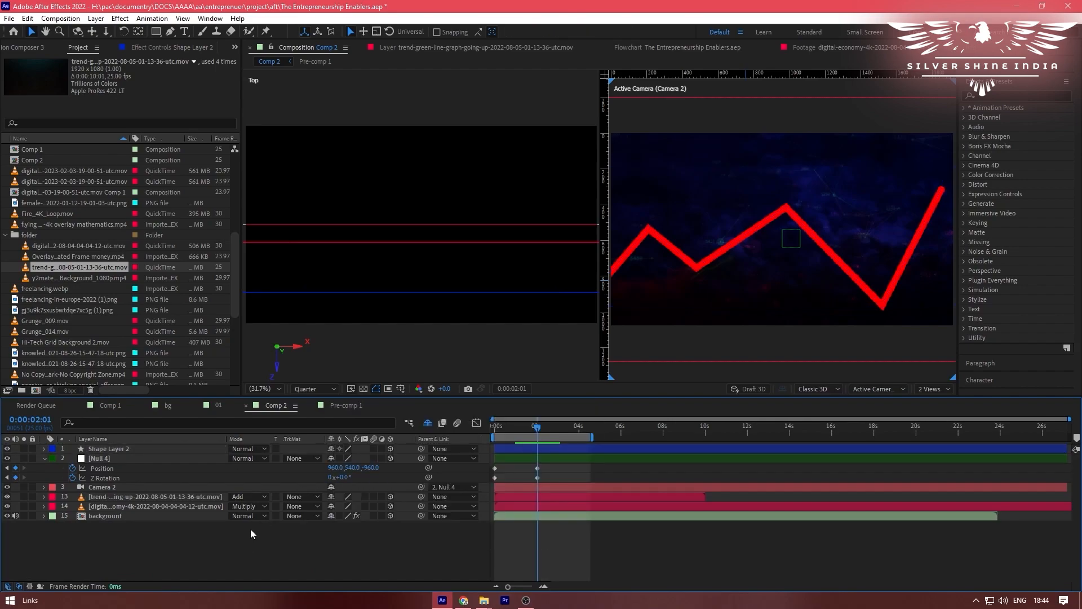
# - Add a text layer reading "The digital economy keeps growing" on two lines, the first white and the second yellow
pyautogui.hotkey('ctrl', 't')
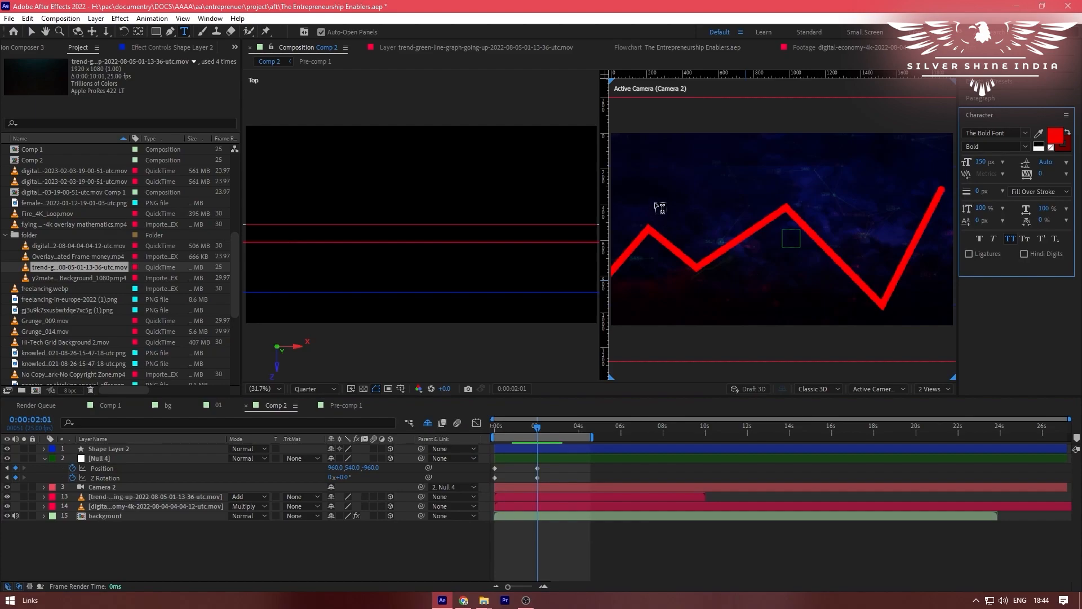
pyautogui.click(656, 204)
pyautogui.write('economic')
pyautogui.hotkey('ctrl', 'z')
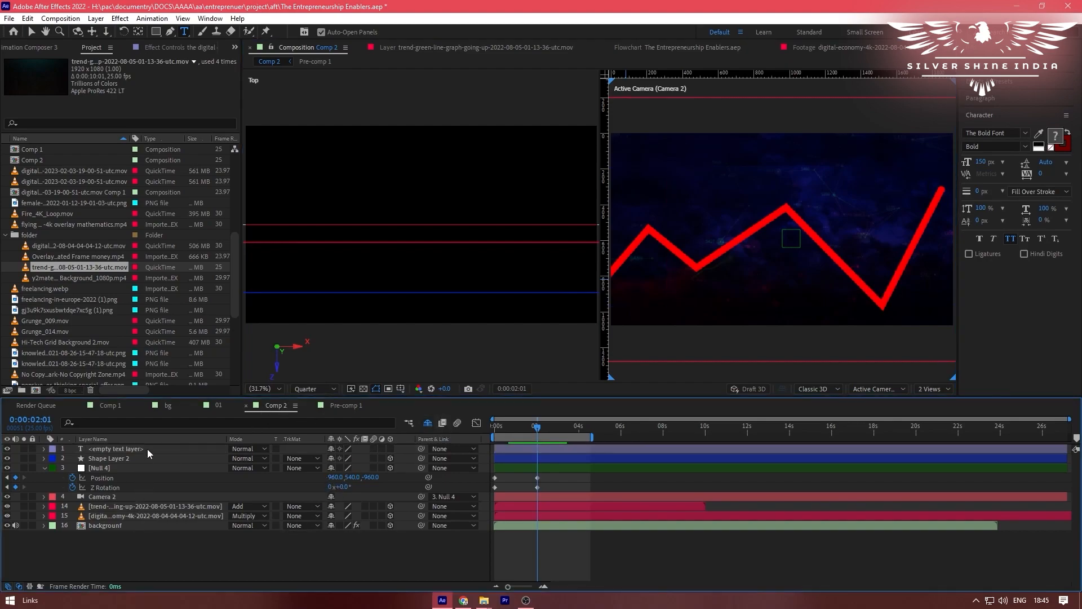
pyautogui.doubleClick(147, 449)
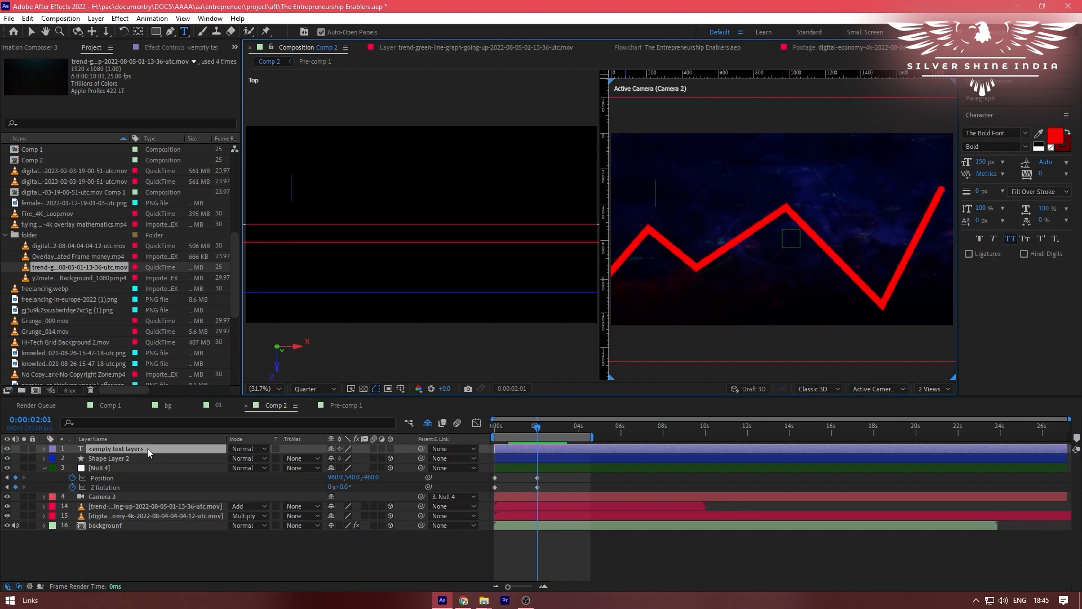
pyautogui.write('the digital economy keeps growing')
pyautogui.click(145, 448)
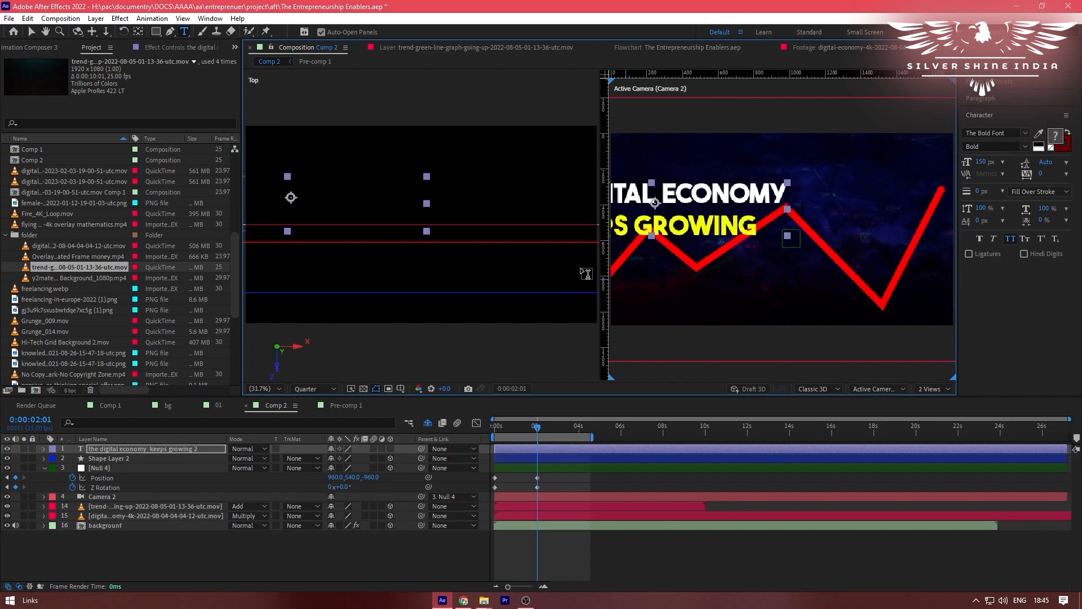
# - Center the title text in the frame, make it 3D and move it toward the camera, just behind the zigzag line
pyautogui.press('v')
pyautogui.moveTo(679, 207); pyautogui.dragTo(803, 240)
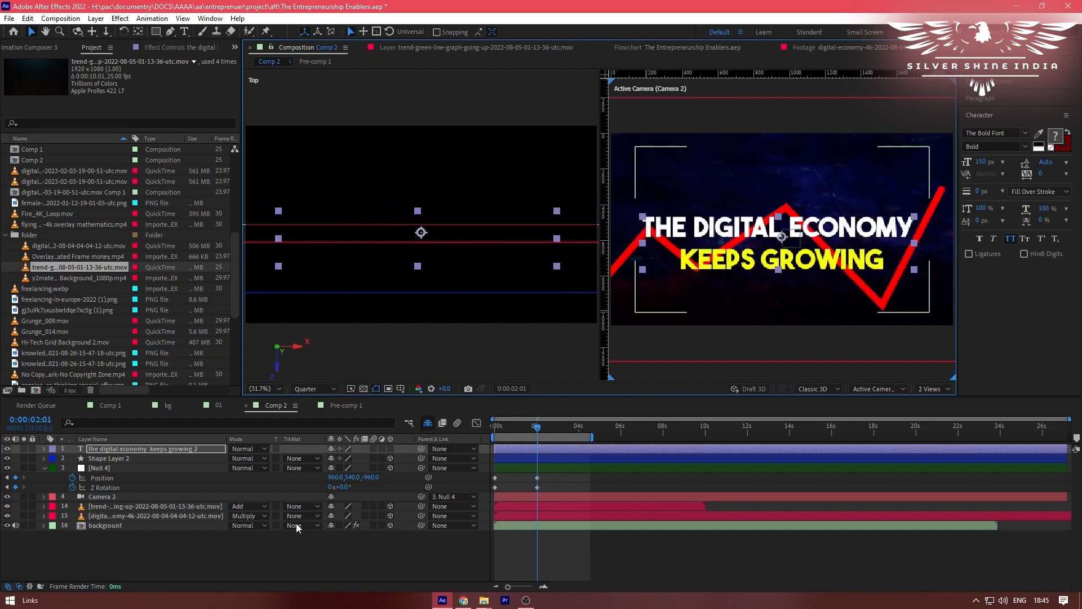
pyautogui.click(390, 448)
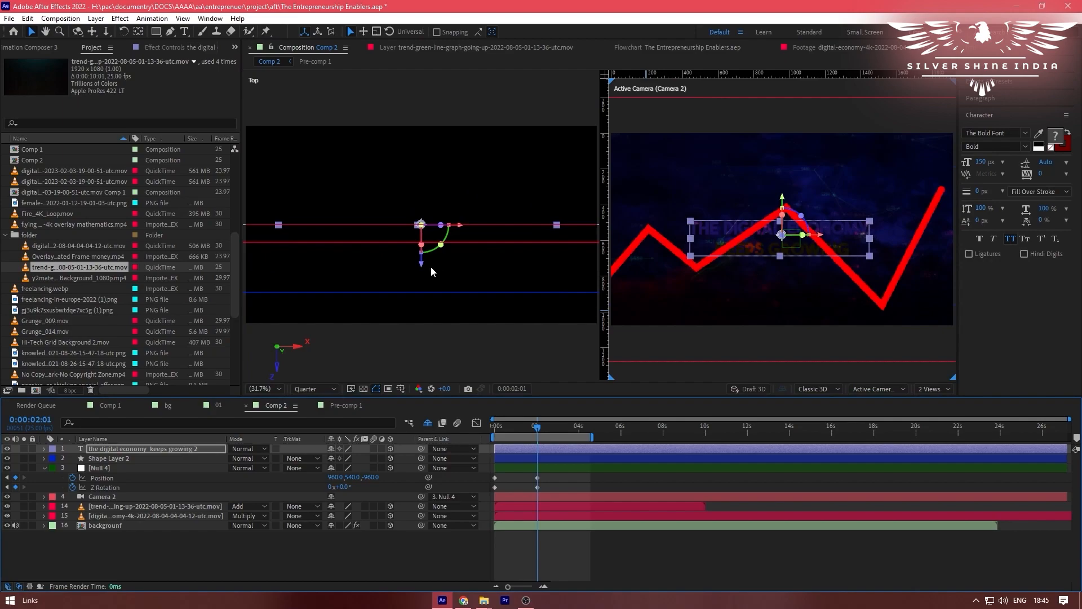
pyautogui.moveTo(425, 265); pyautogui.dragTo(418, 327)
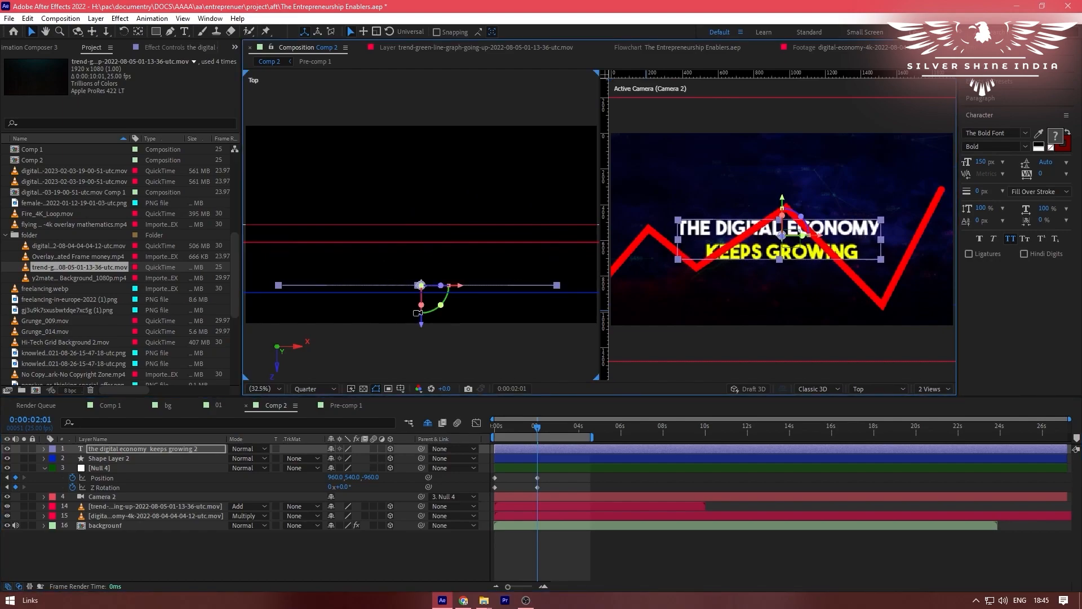
pyautogui.scroll(-2, 416, 311)
pyautogui.scroll(2, 404, 343)
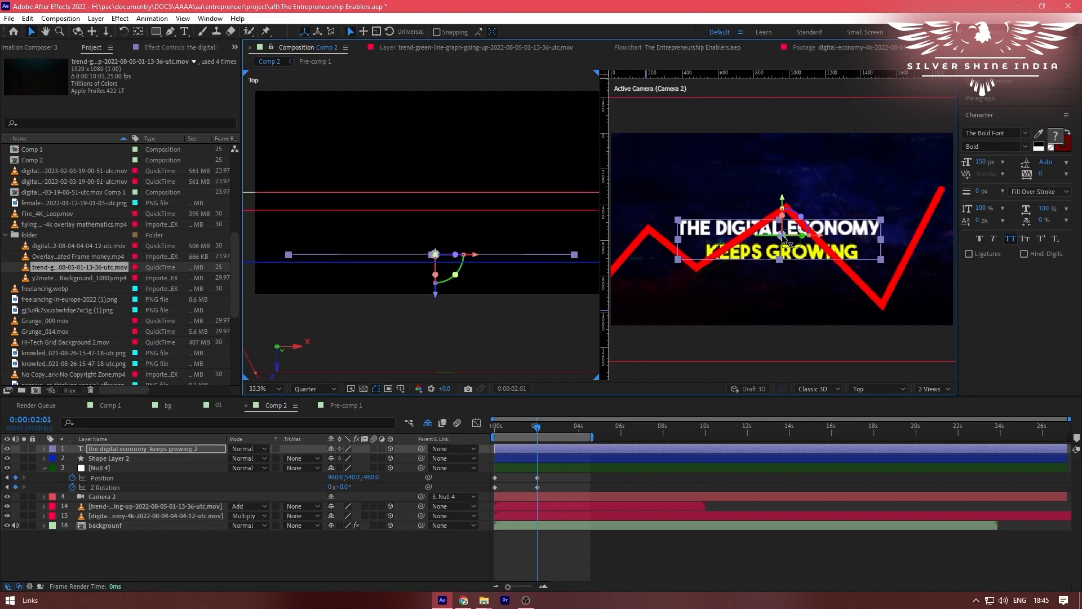
# - Rotate the zigzag line around its vertical axis and move it so that it passes through the title text in depth
pyautogui.click(357, 259)
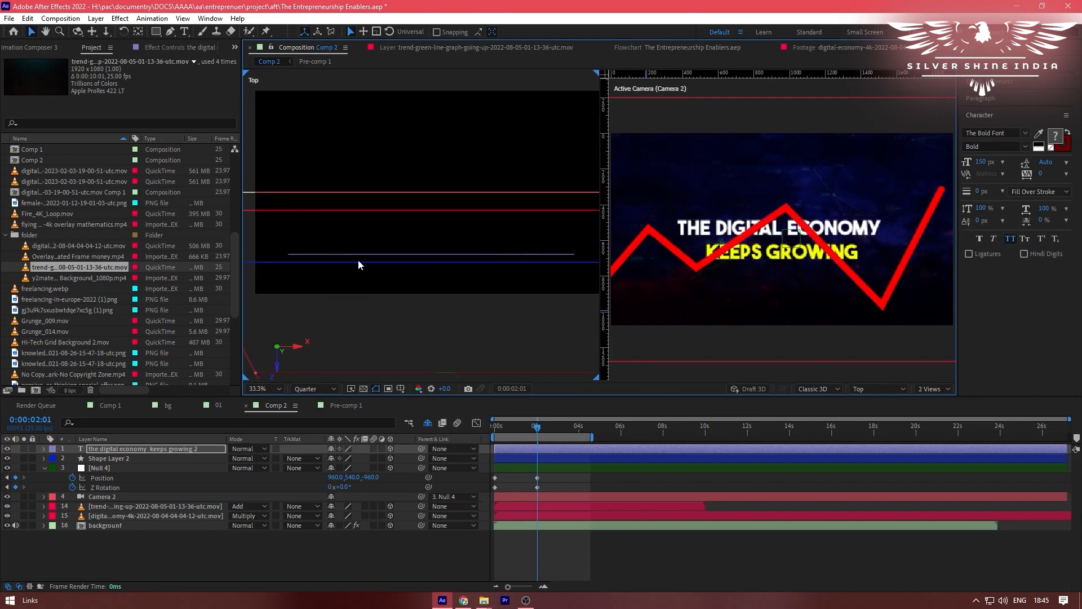
pyautogui.click(356, 262)
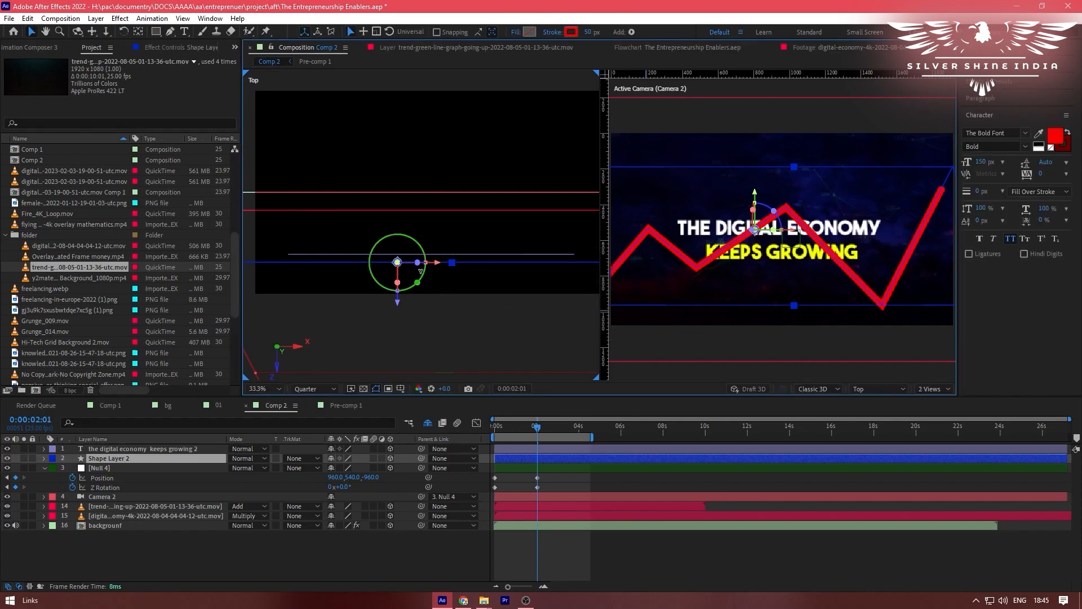
pyautogui.moveTo(422, 275); pyautogui.dragTo(423, 280)
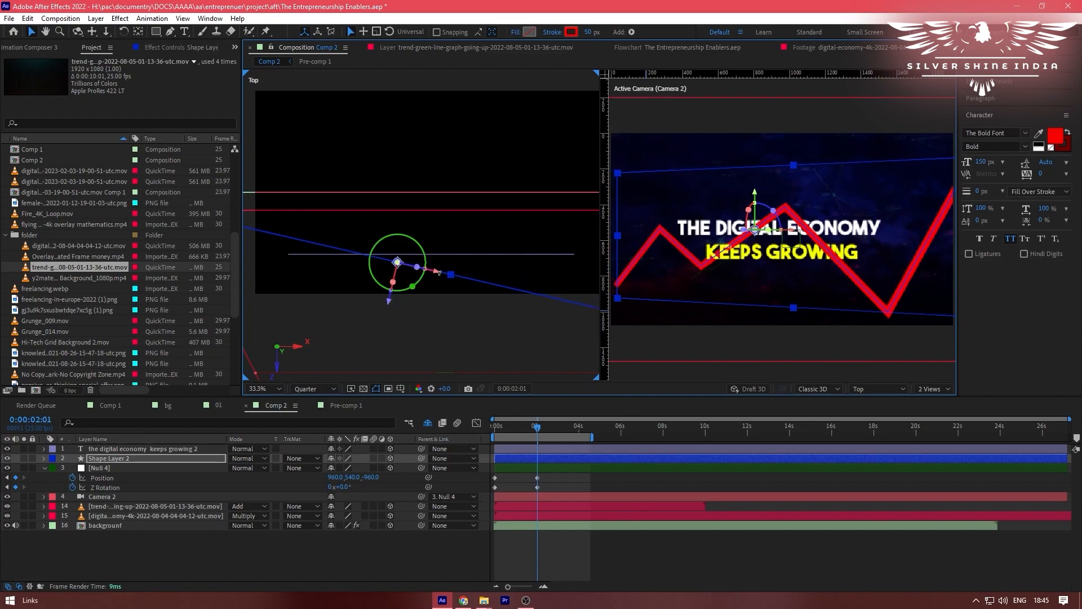
pyautogui.click(792, 211)
pyautogui.moveTo(792, 210)
pyautogui.mouseDown()
pyautogui.moveTo(801, 255)
pyautogui.moveTo(769, 189)
pyautogui.moveTo(771, 208)
pyautogui.mouseUp()
pyautogui.moveTo(368, 298); pyautogui.dragTo(380, 286)
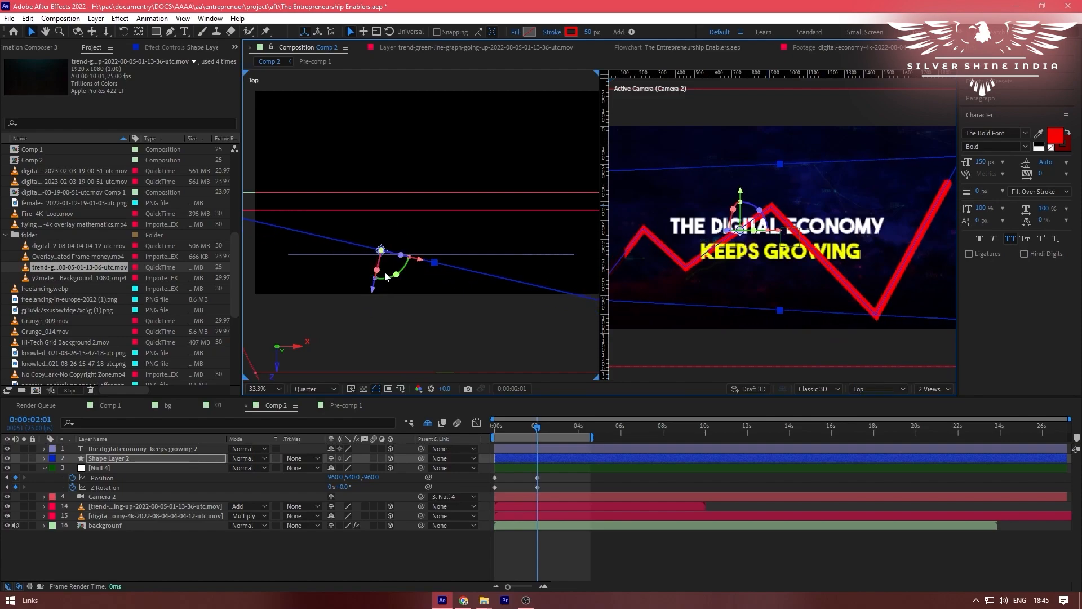
# - Move the two footage layers and the background layer together farther back from the camera, and deselect them
pyautogui.press('space')
pyautogui.moveTo(364, 211)
pyautogui.mouseDown()
pyautogui.moveTo(370, 123)
pyautogui.moveTo(382, 201)
pyautogui.mouseUp()
pyautogui.scroll(-2, 382, 202)
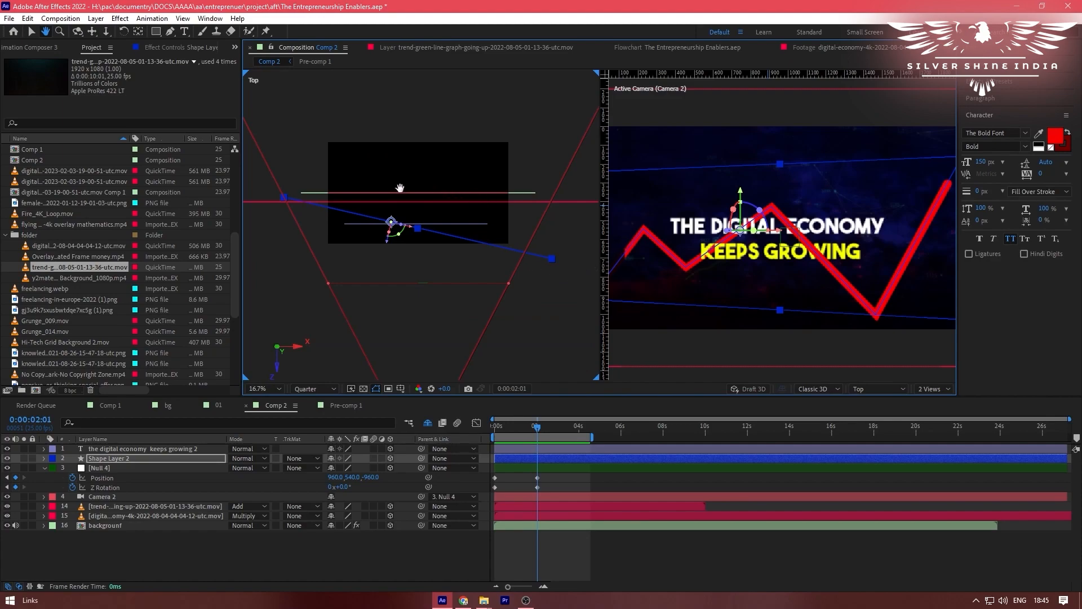
pyautogui.moveTo(399, 175)
pyautogui.mouseDown()
pyautogui.moveTo(424, 202)
pyautogui.moveTo(417, 210)
pyautogui.moveTo(418, 180)
pyautogui.mouseUp()
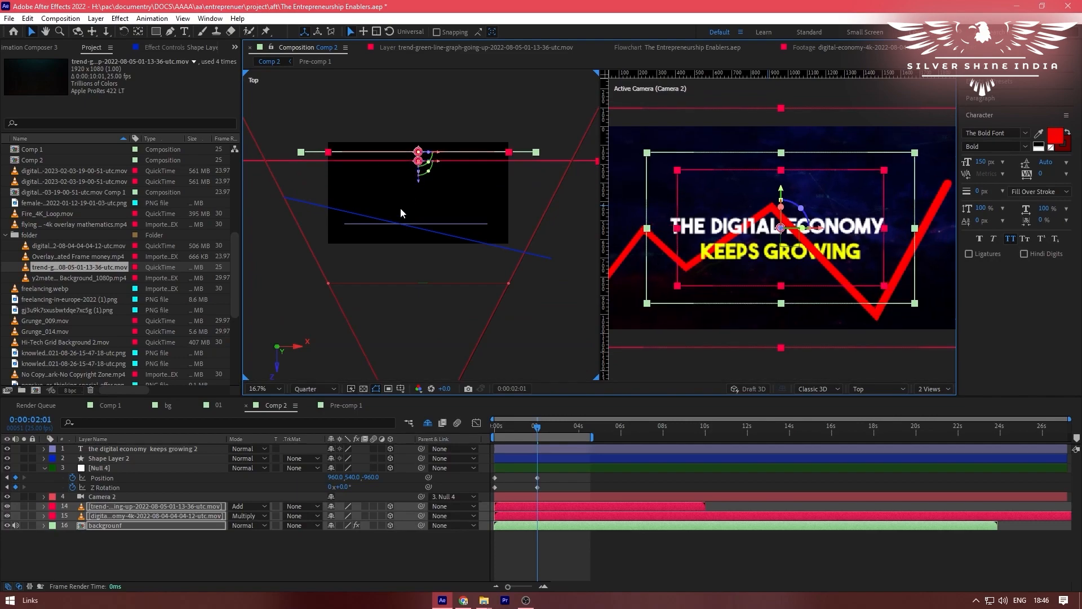
pyautogui.click(398, 299)
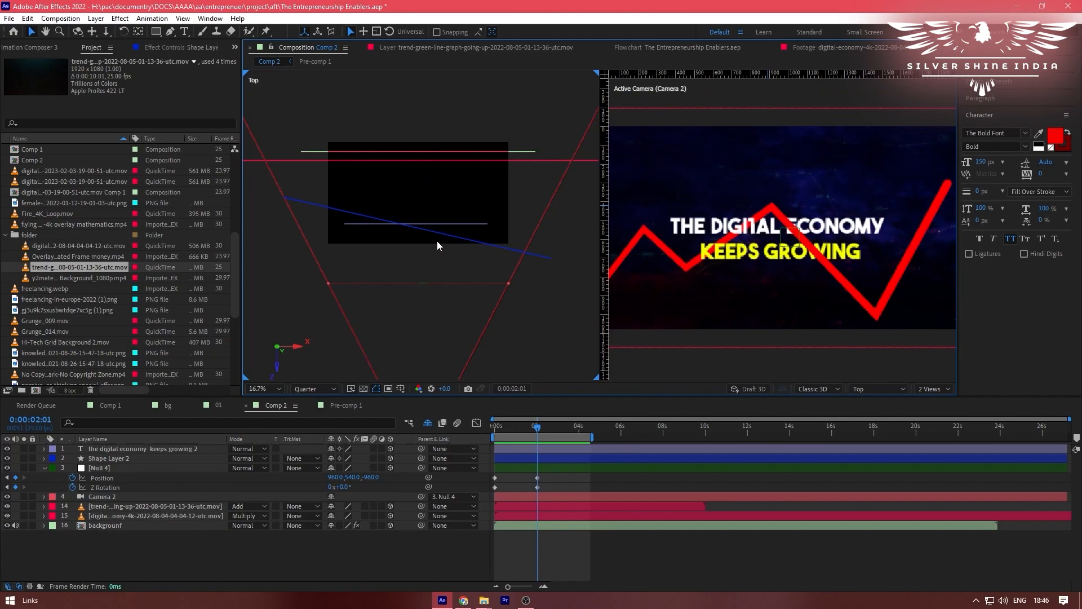
# - Nudge the zigzag line slightly away from the camera and lower it to cross the title's second line, checking the frame at 0:00:02:00
pyautogui.click(419, 231)
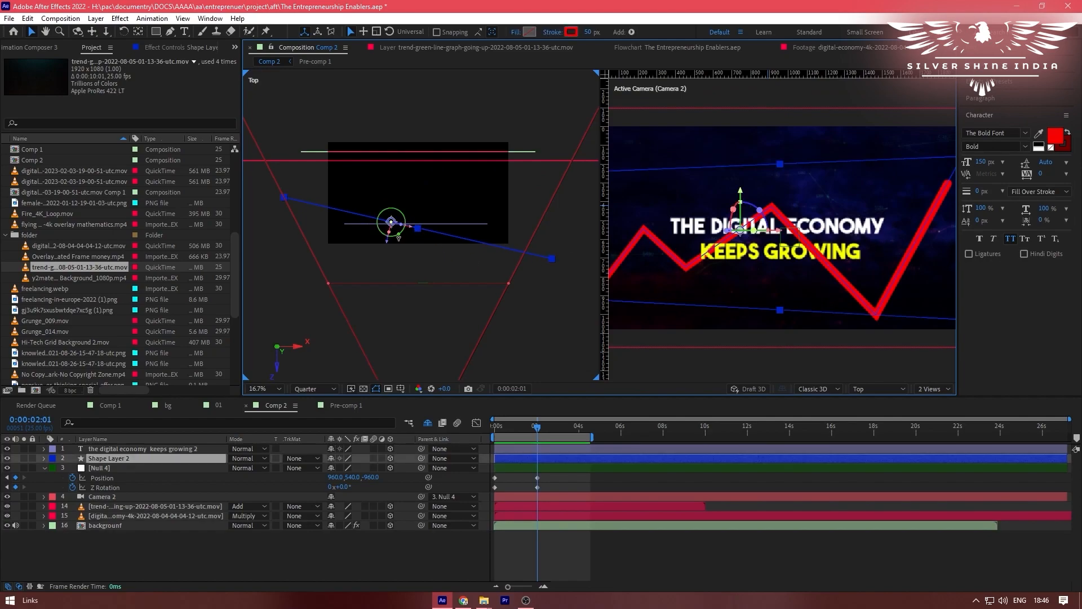
pyautogui.moveTo(388, 243); pyautogui.dragTo(392, 236)
pyautogui.moveTo(773, 211); pyautogui.dragTo(780, 230)
pyautogui.scroll(3, 810, 259)
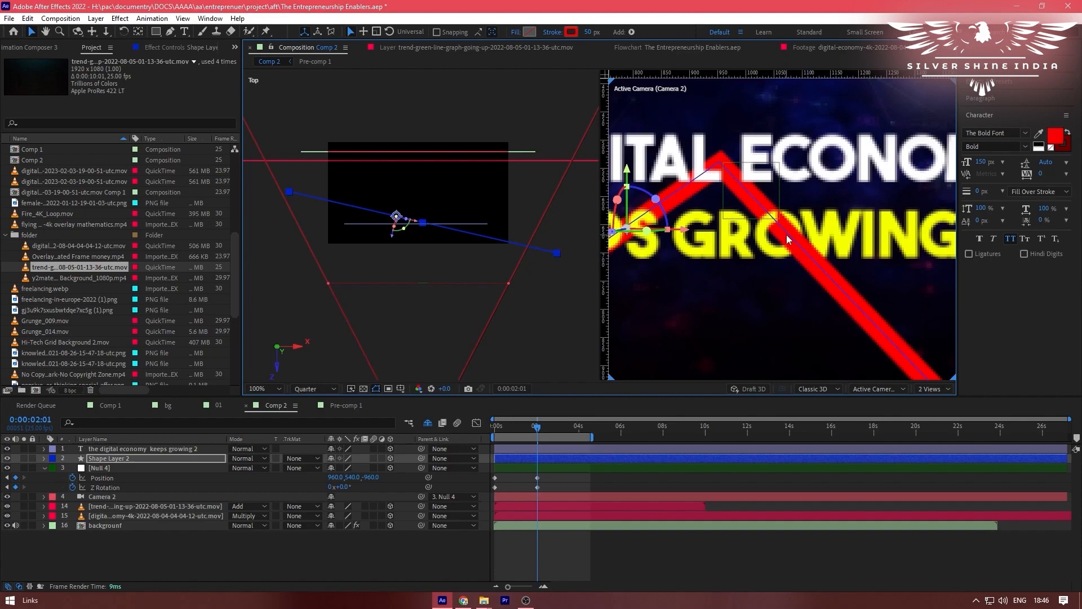
pyautogui.moveTo(777, 225); pyautogui.dragTo(777, 241)
pyautogui.scroll(-4, 778, 241)
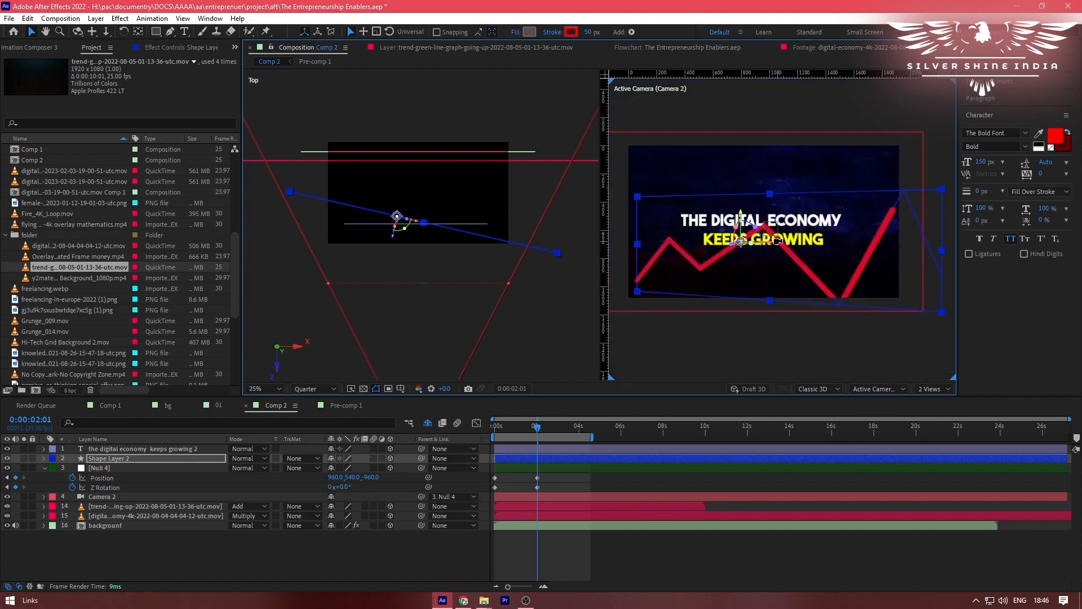
pyautogui.click(537, 429)
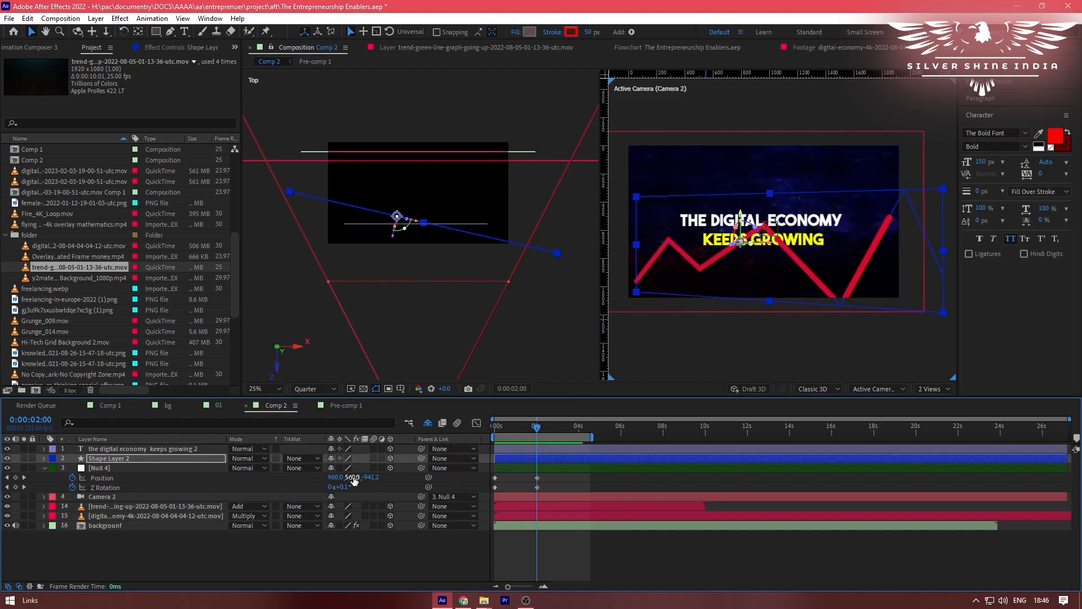
# - Set the camera null's Y position to 671 at 0:00:02:00
pyautogui.click(189, 469)
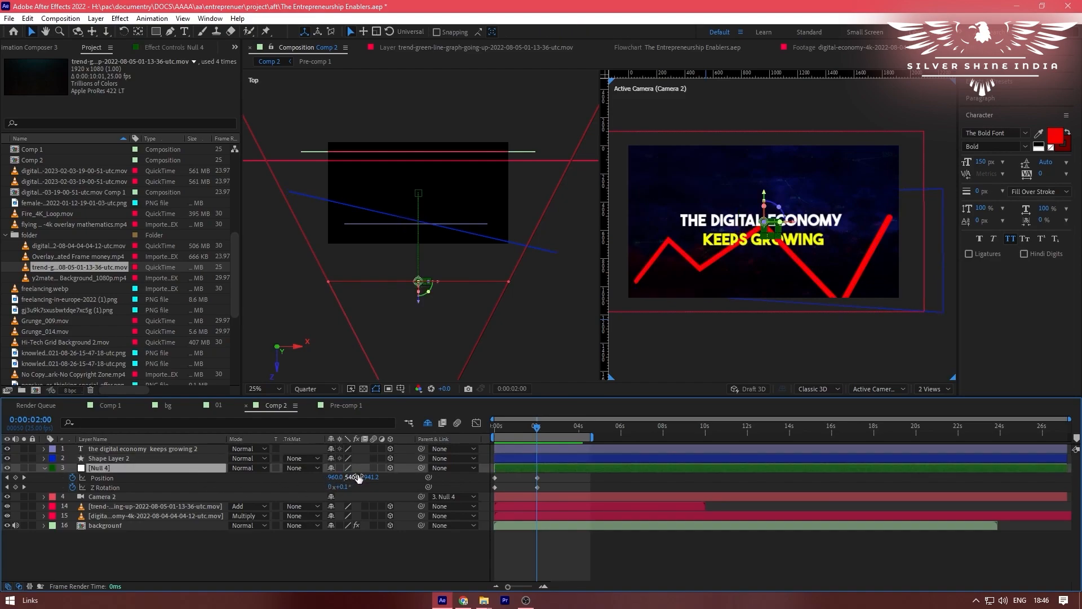
pyautogui.moveTo(355, 478); pyautogui.dragTo(429, 482)
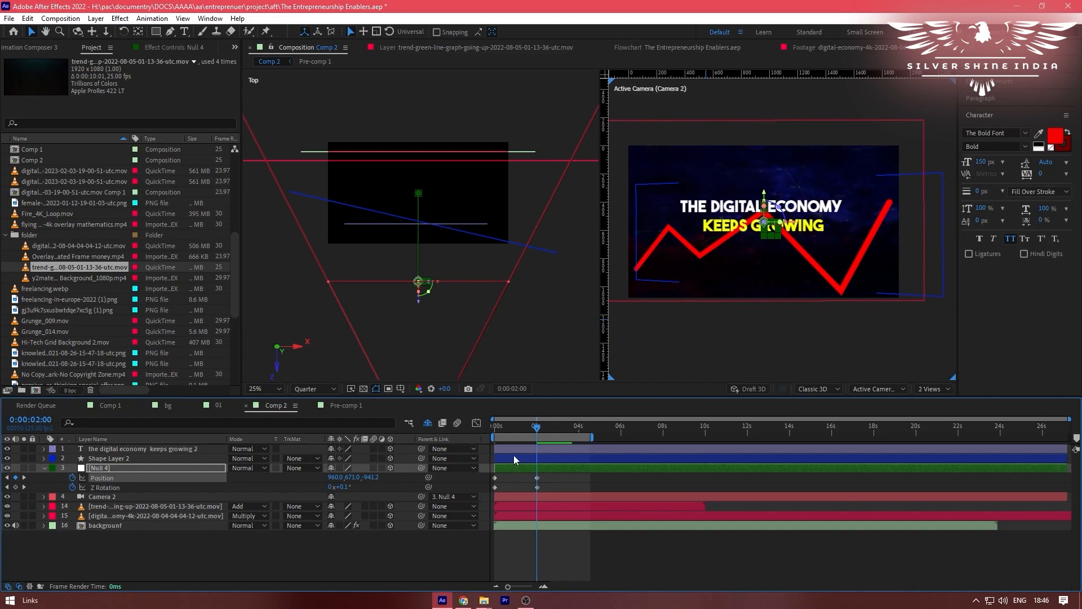
# - Scale the zigzag line to 110% and shift it slightly lower so that its middle peak crosses the title's second line
pyautogui.click(514, 457)
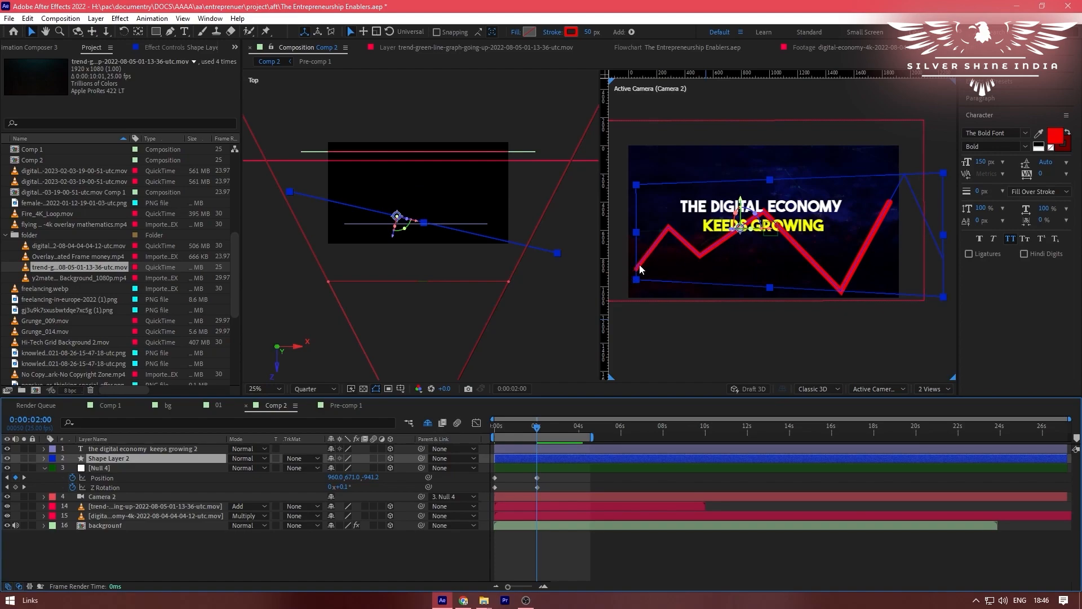
pyautogui.press('s')
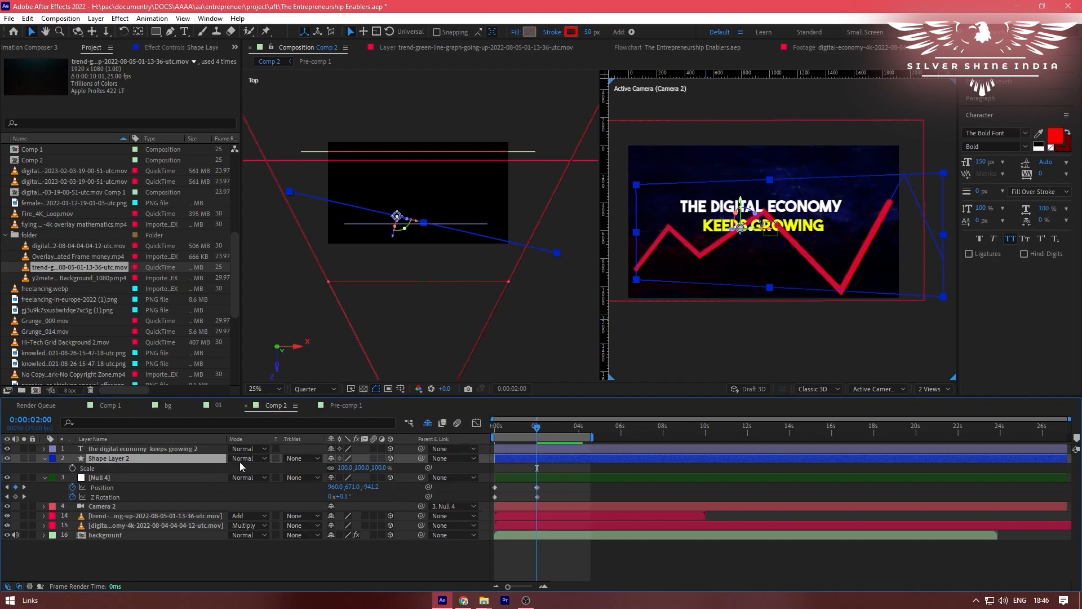
pyautogui.click(345, 468)
pyautogui.write('110')
pyautogui.press('Return')
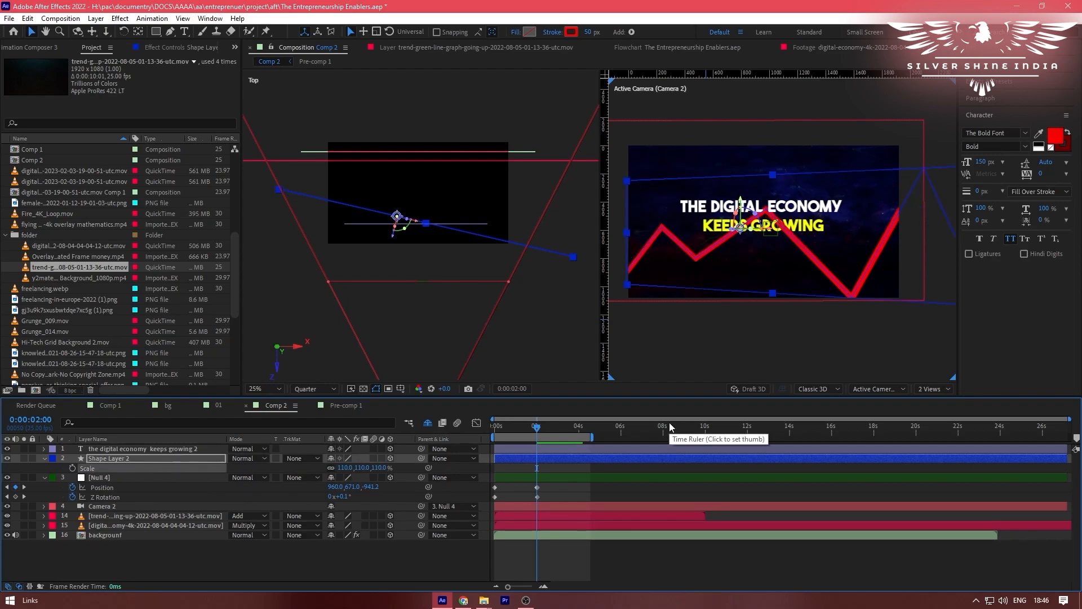
pyautogui.scroll(4, 778, 225)
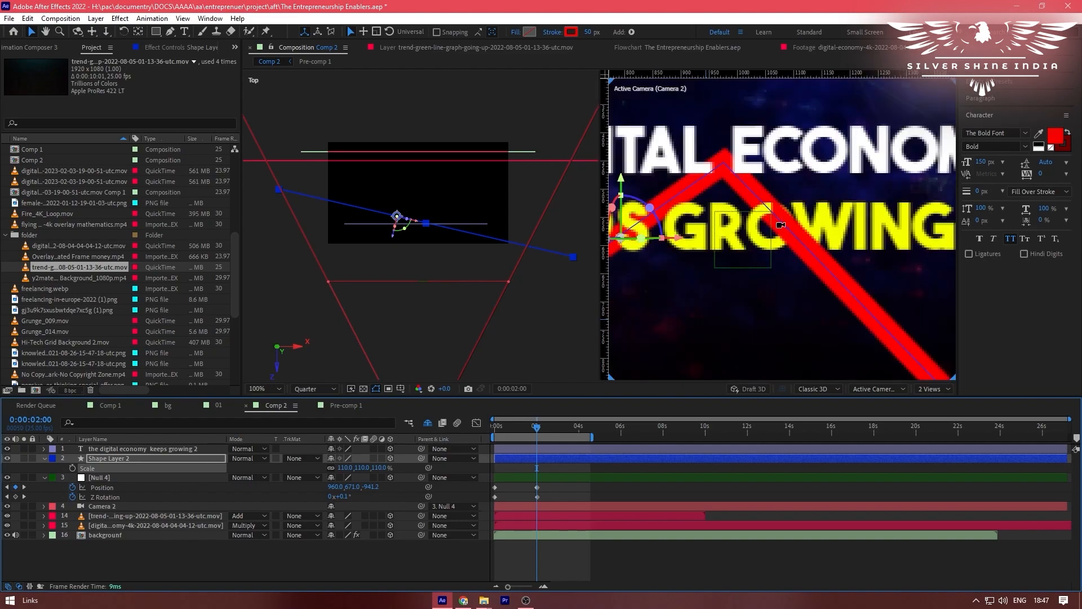
pyautogui.moveTo(772, 237); pyautogui.dragTo(778, 245)
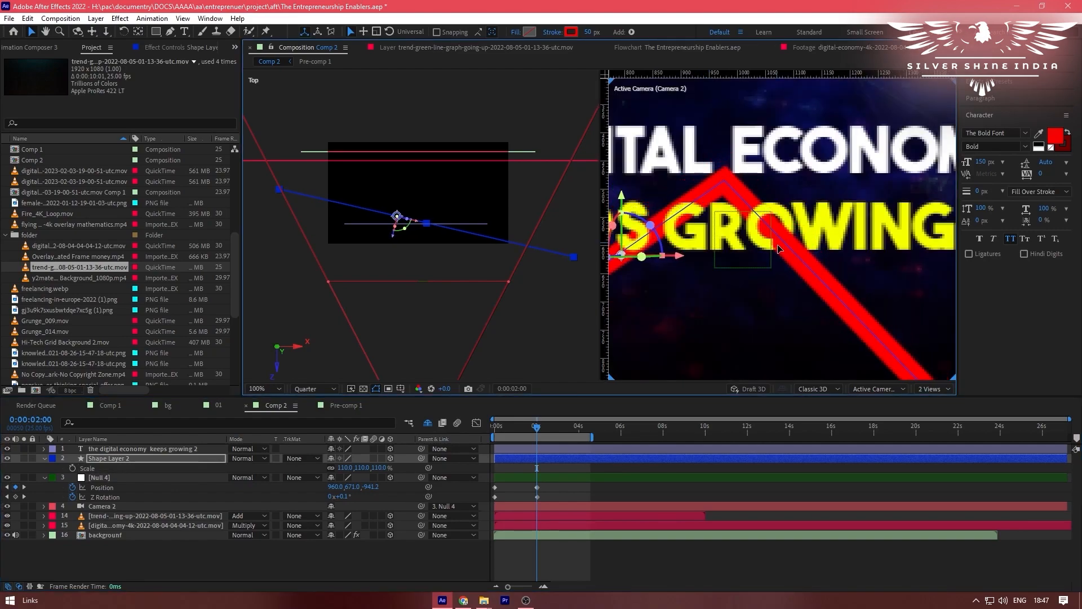
# - Set the zigzag line's stroke width to 35 px
pyautogui.click(588, 32)
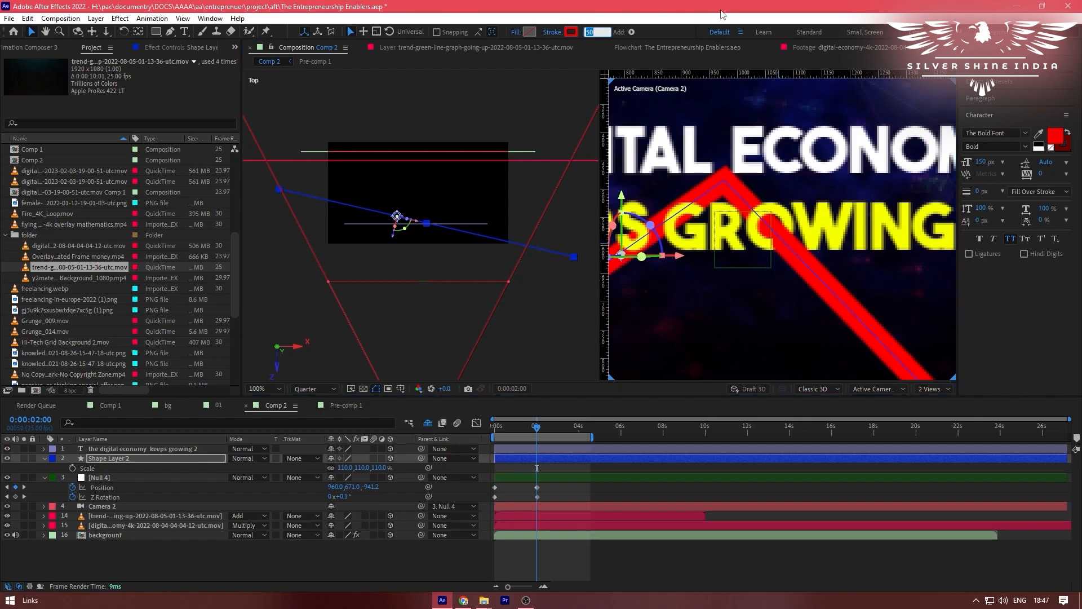
pyautogui.write('4')
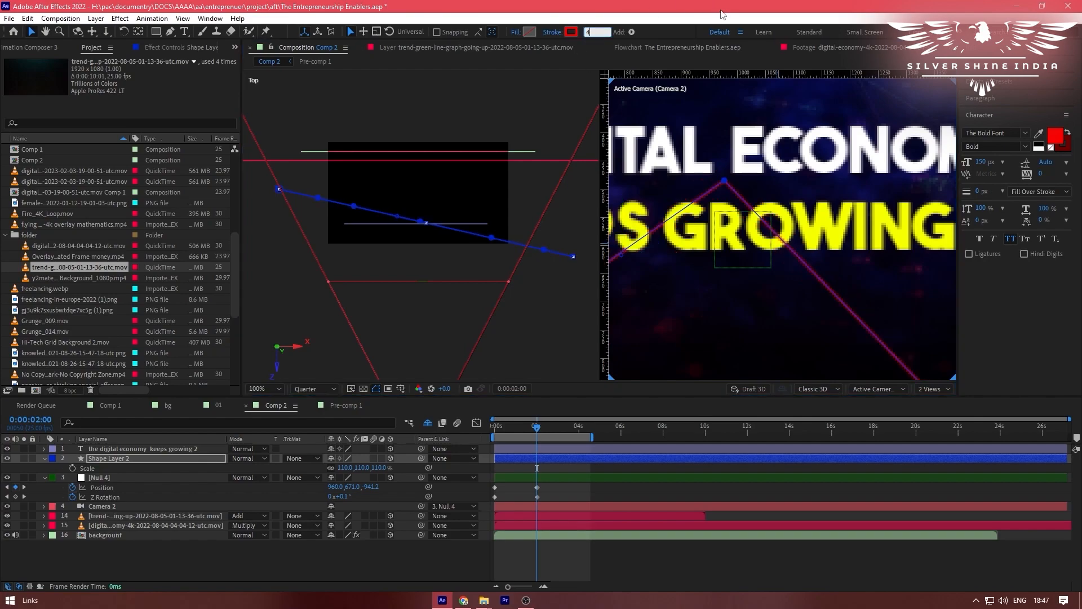
pyautogui.write('0')
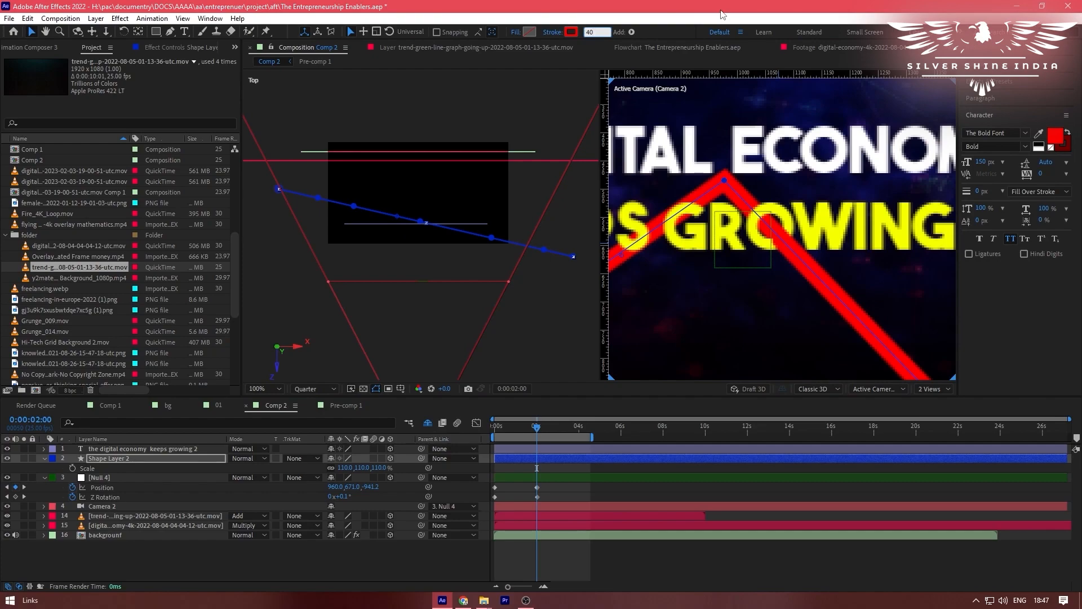
pyautogui.press('BackSpace')
pyautogui.press('BackSpace')
pyautogui.write('35')
pyautogui.press('Return')
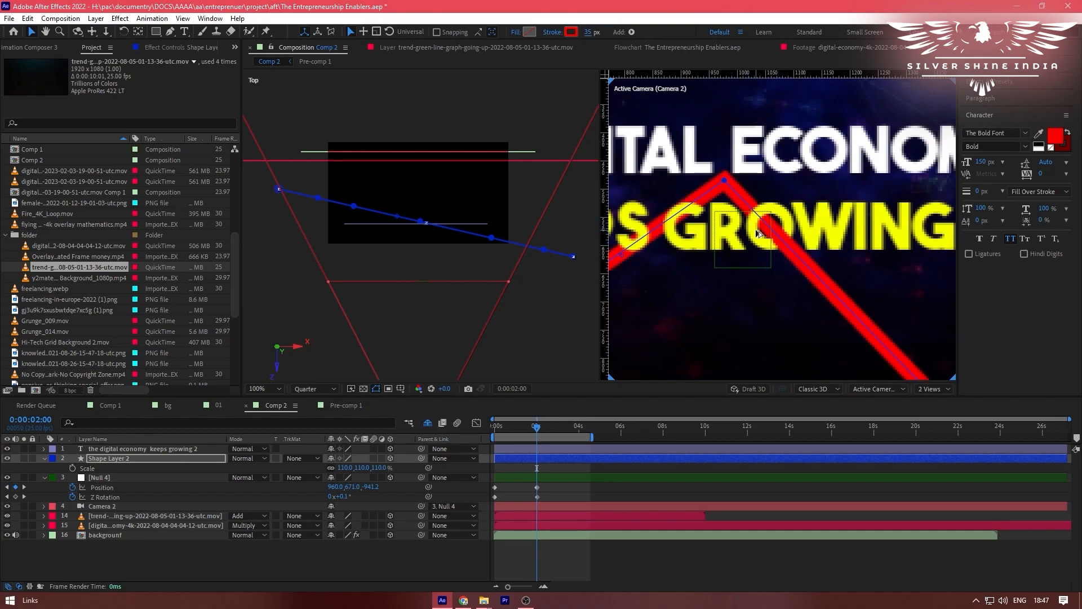
pyautogui.scroll(-4, 756, 233)
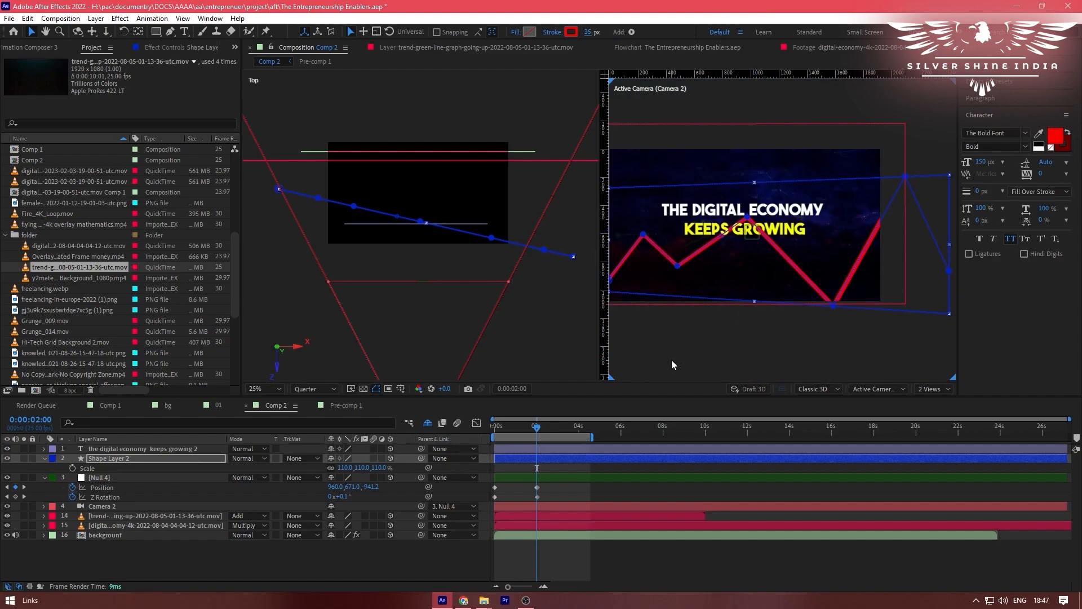
# - Keyframe the camera null's position at 0:00:03:23 with X 1373 and Y 811, and deselect it
pyautogui.click(536, 477)
pyautogui.press('k')
pyautogui.scroll(1, 532, 431)
pyautogui.moveTo(532, 430); pyautogui.dragTo(592, 434)
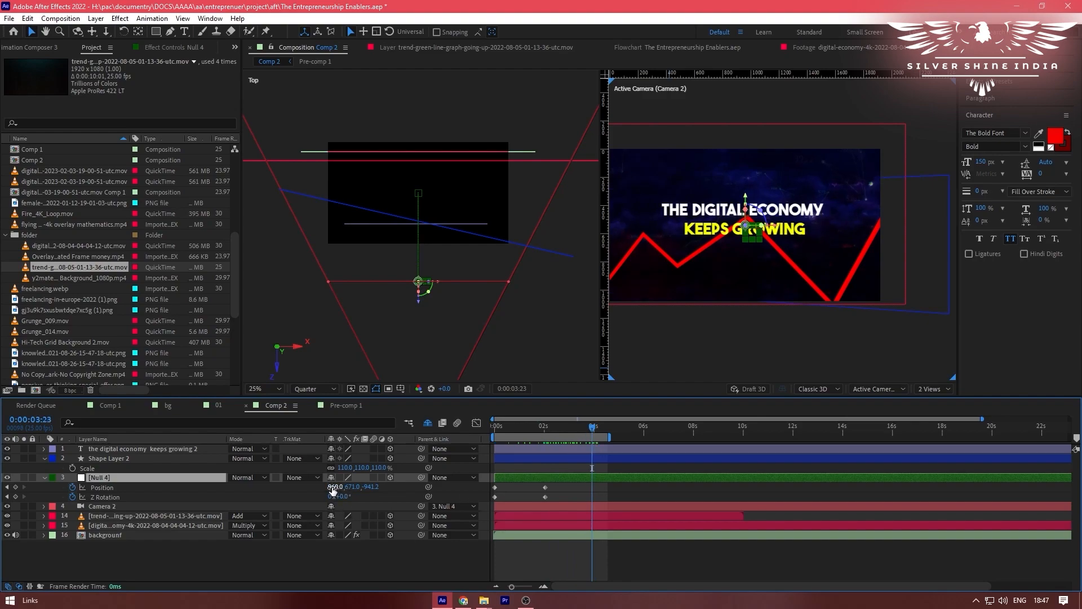
pyautogui.click(290, 490)
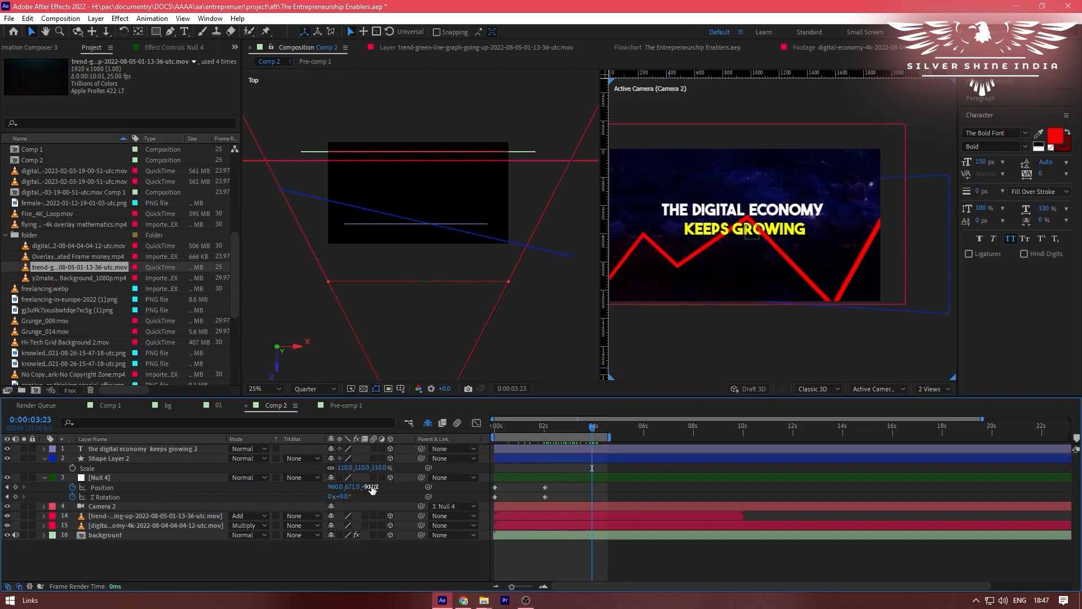
pyautogui.moveTo(343, 488); pyautogui.dragTo(381, 488)
pyautogui.moveTo(531, 493); pyautogui.dragTo(555, 493)
pyautogui.moveTo(362, 487); pyautogui.dragTo(437, 487)
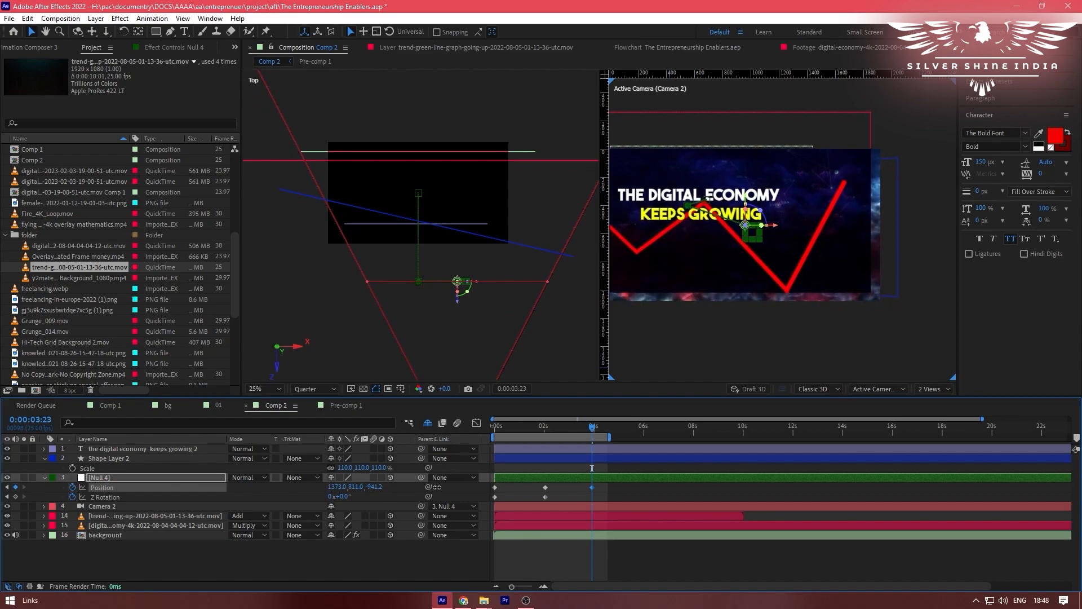
pyautogui.click(558, 496)
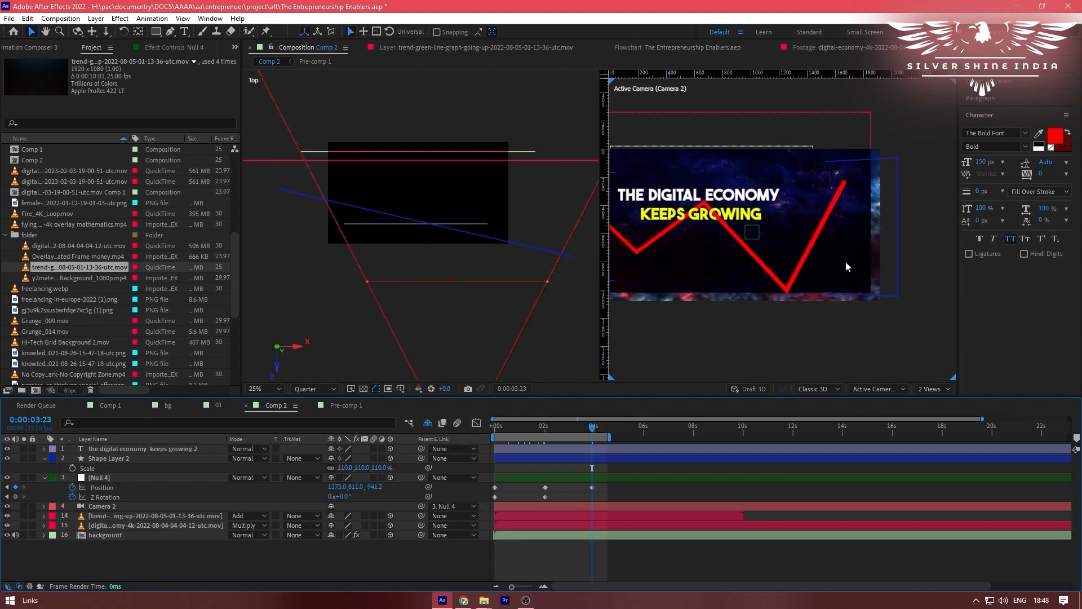
# - Scale the trend graph footage layer to 208% and reposition it so that it covers the frame at 0:00:03:23
pyautogui.click(550, 518)
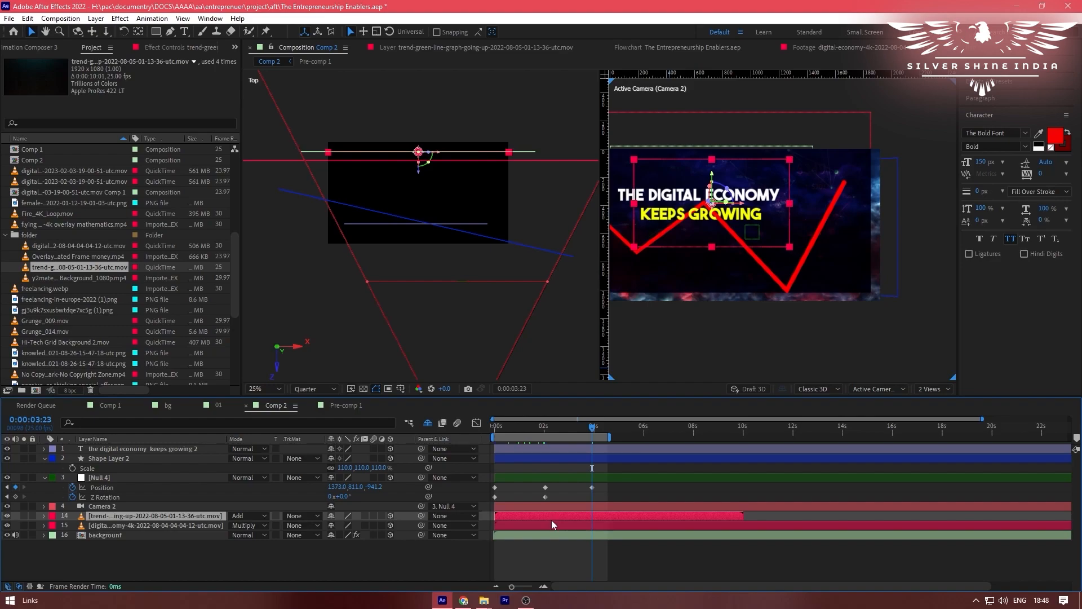
pyautogui.click(552, 523)
pyautogui.click(553, 516)
pyautogui.press('s')
pyautogui.moveTo(343, 524); pyautogui.dragTo(381, 526)
pyautogui.moveTo(745, 205)
pyautogui.mouseDown()
pyautogui.moveTo(768, 209)
pyautogui.moveTo(736, 196)
pyautogui.mouseUp()
pyautogui.moveTo(343, 525); pyautogui.dragTo(368, 525)
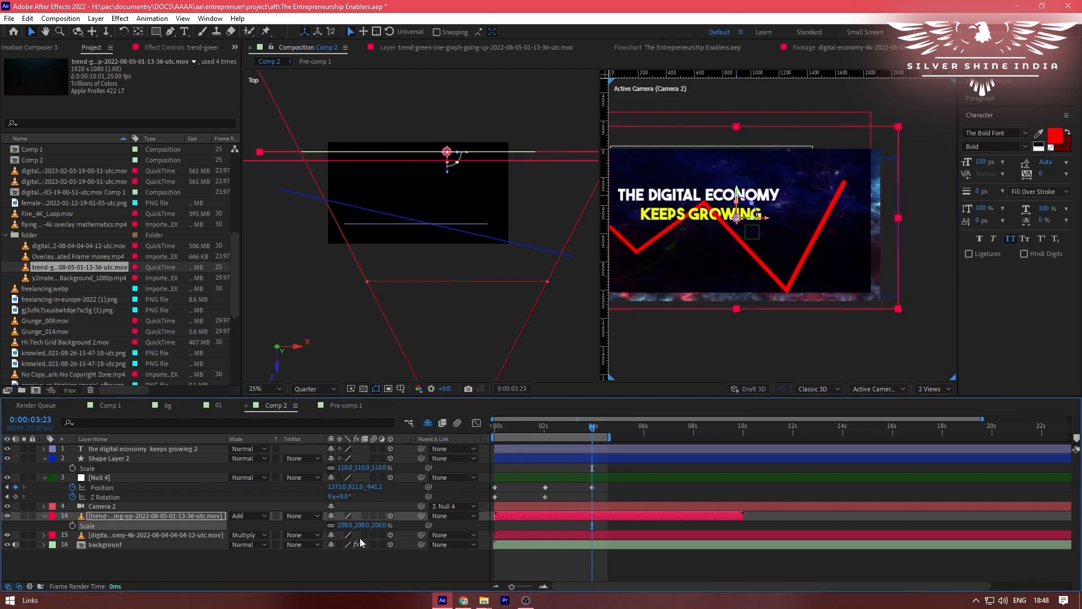
# - Scale the digital economy footage layer to 123% so that it fills the frame, and deselect it
pyautogui.click(502, 535)
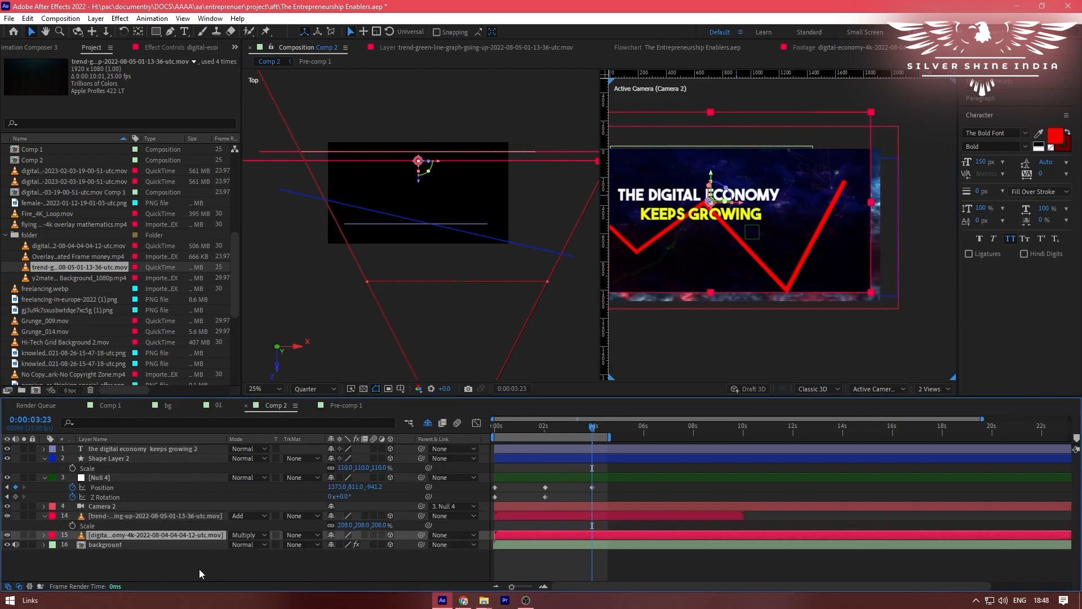
pyautogui.press('s')
pyautogui.moveTo(344, 544); pyautogui.dragTo(362, 545)
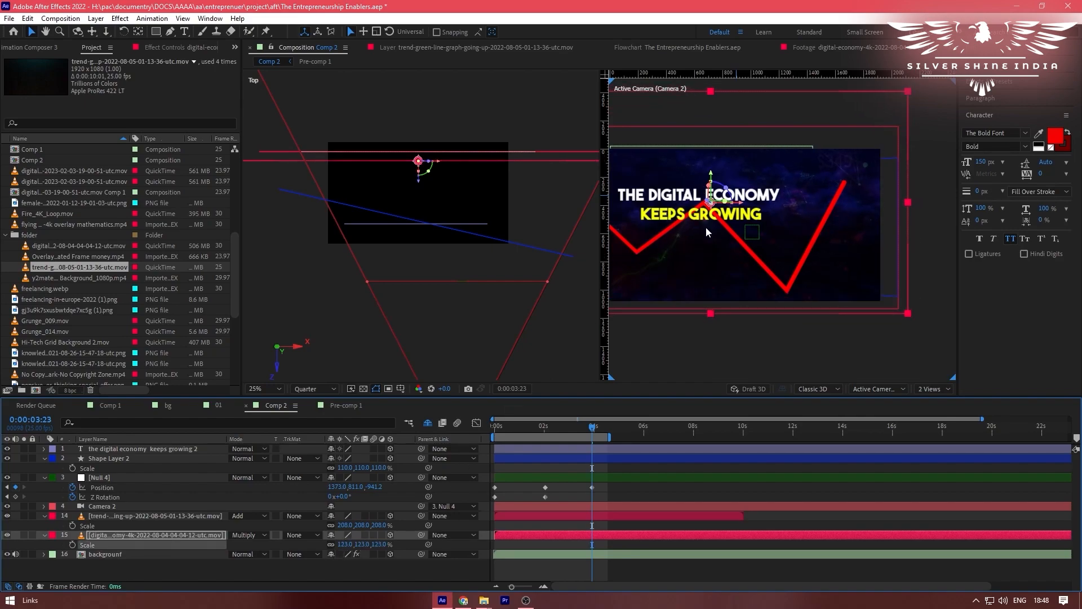
pyautogui.click(558, 490)
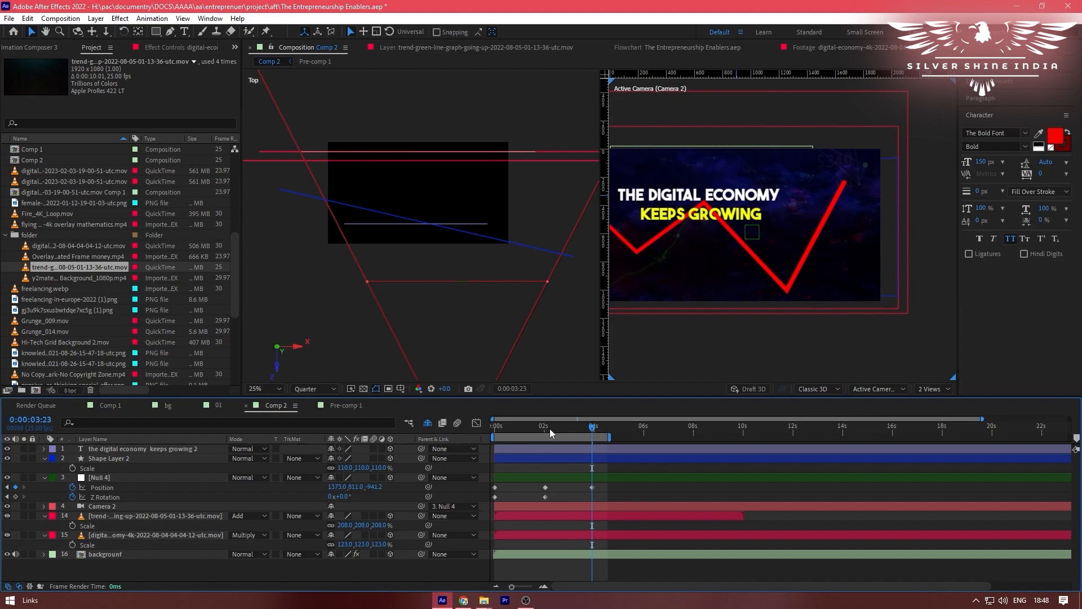
# - Duplicate the title text layer and trim the copy's start to 0:00:02:01
pyautogui.click(544, 448)
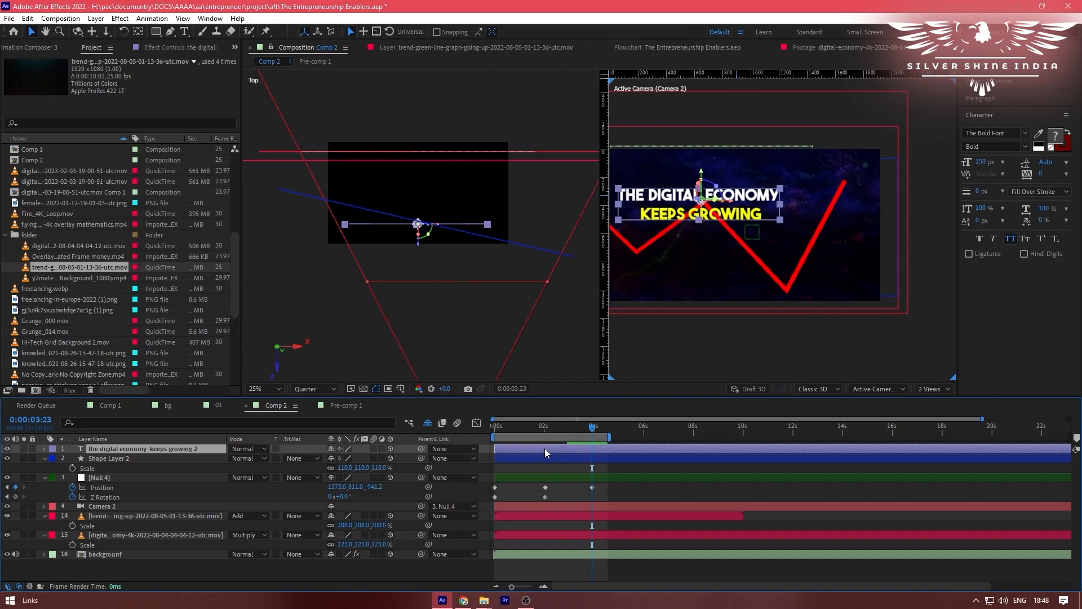
pyautogui.hotkey('ctrl', 'd')
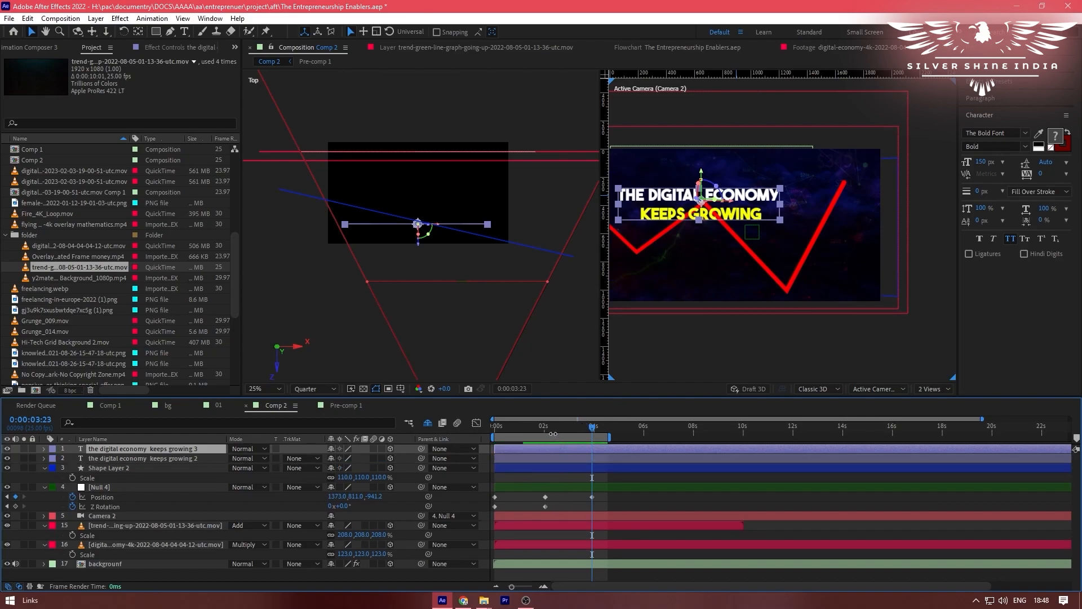
pyautogui.click(544, 432)
pyautogui.moveTo(545, 432); pyautogui.dragTo(547, 432)
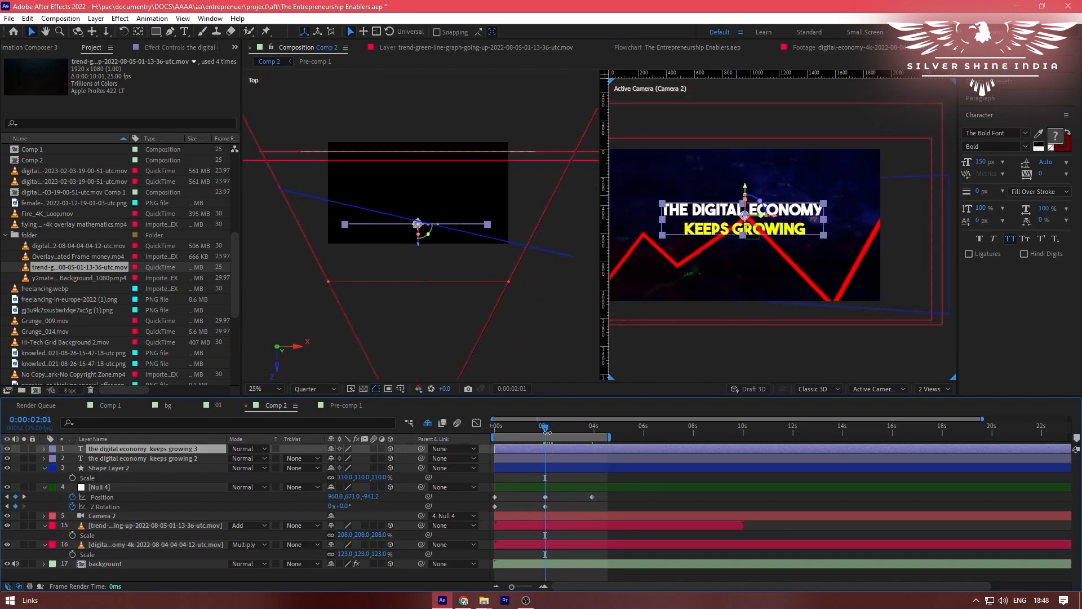
pyautogui.hotkey('alt', '[')
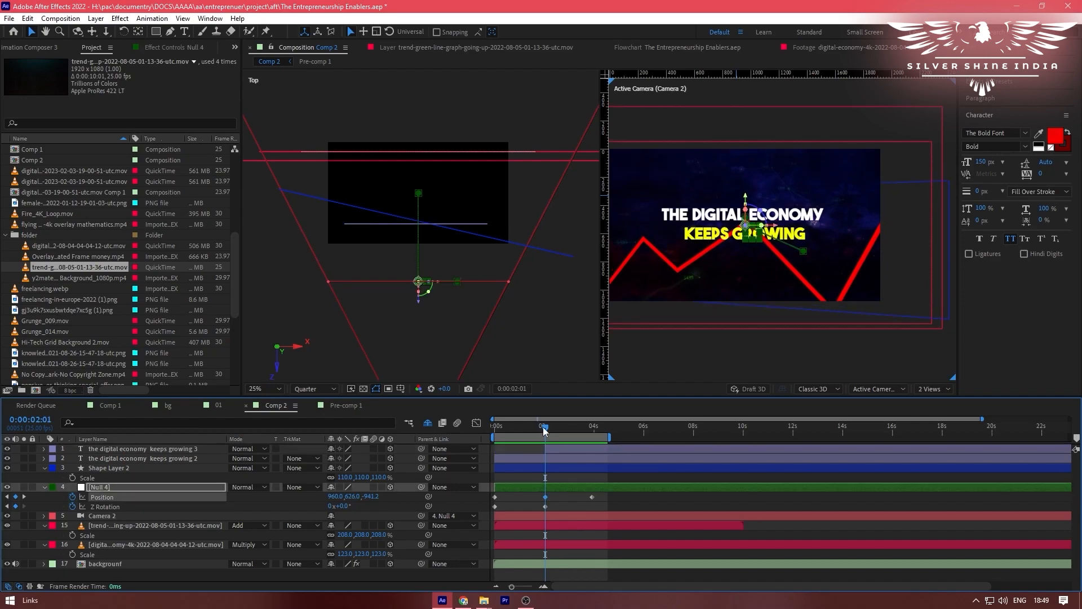
# - Play the camera animation from the start of the composition
pyautogui.moveTo(544, 428); pyautogui.dragTo(464, 435)
pyautogui.press('space')
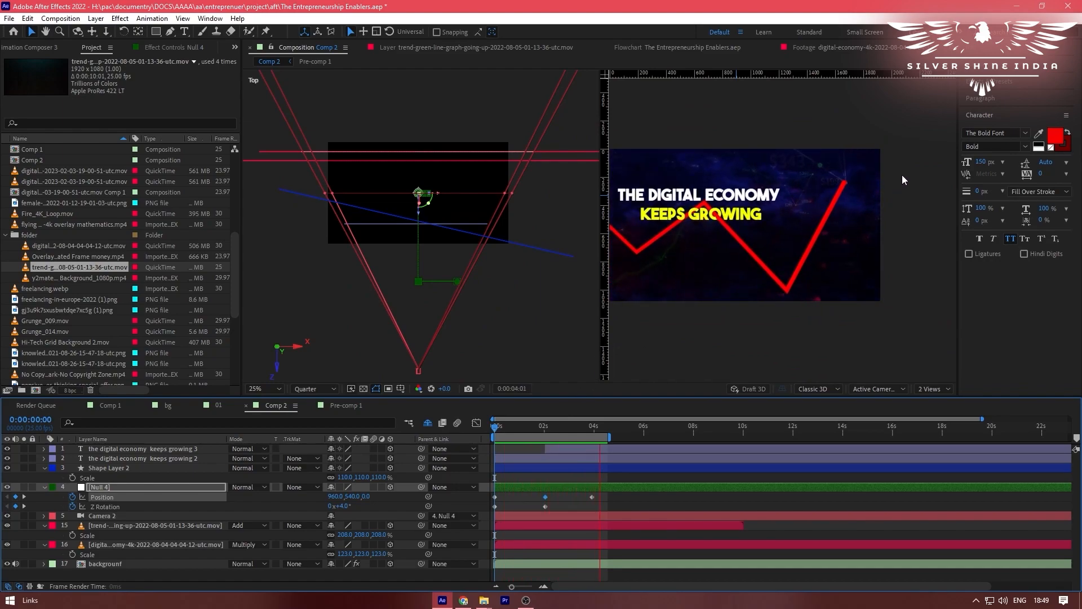
pyautogui.press('space')
# - Copy the camera null's Position and Z Rotation keyframes from 0:00:02:01 to 0:00:02:08 to hold the camera between them
pyautogui.click(557, 426)
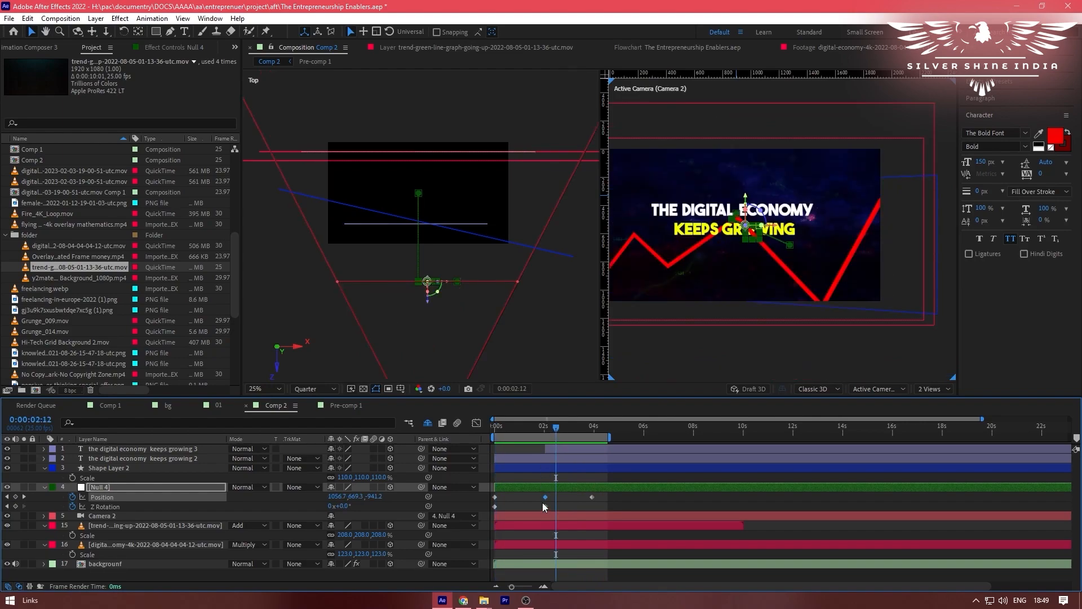
pyautogui.click(550, 427)
pyautogui.click(552, 427)
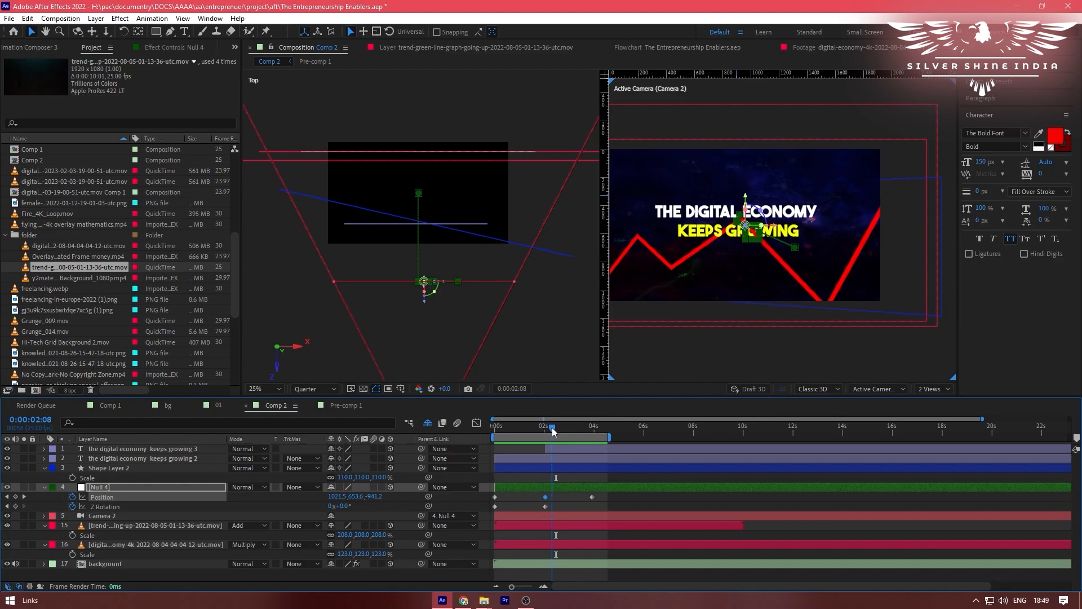
pyautogui.click(545, 506)
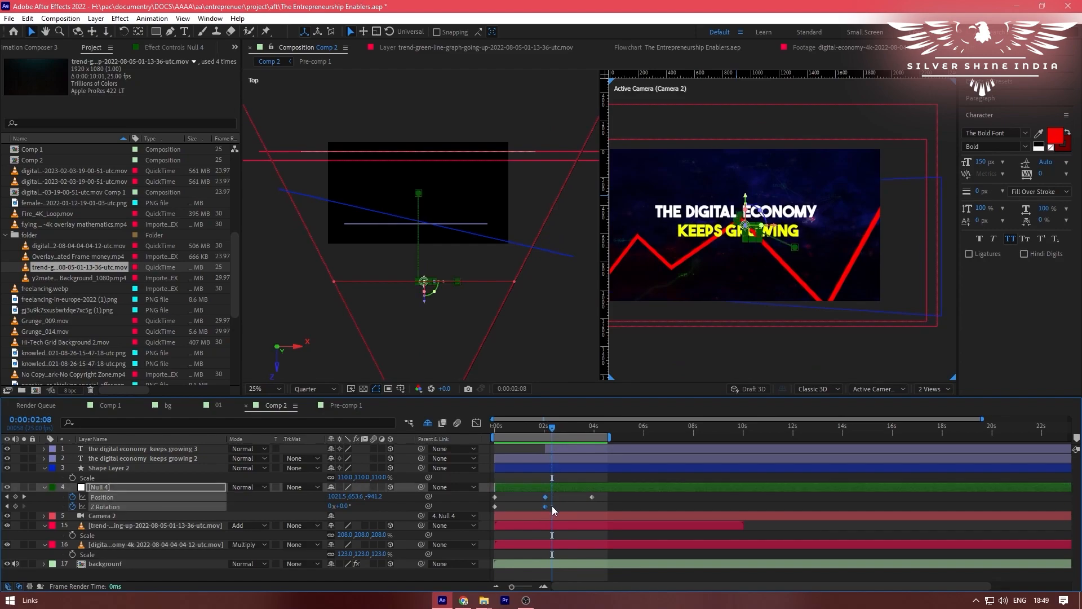
pyautogui.hotkey('ctrl', 'v')
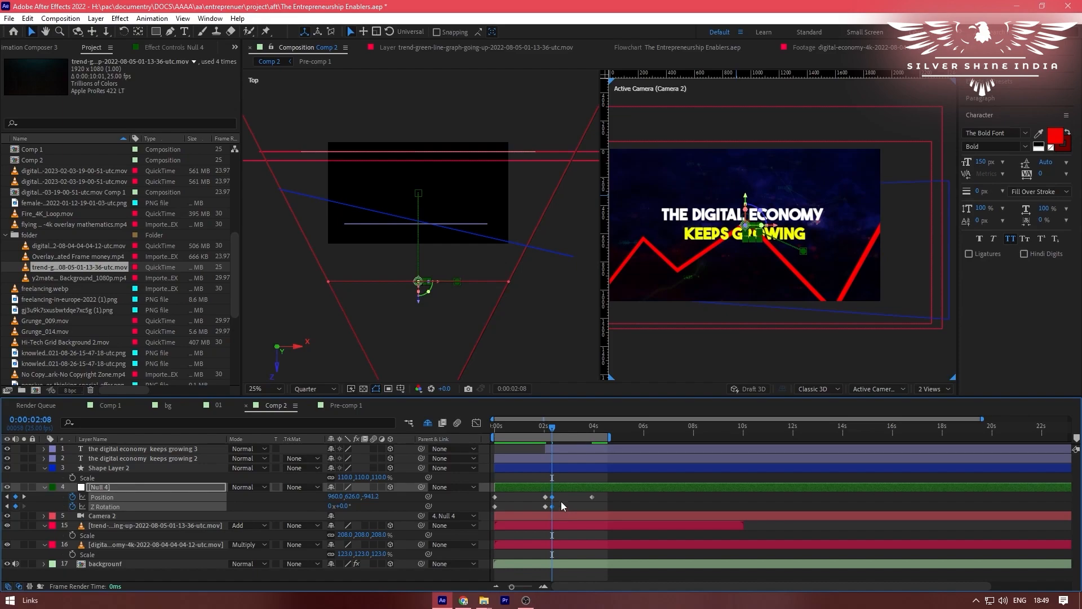
# - Play the animation from the start and again from 0:00:02:01 to check the camera hold
pyautogui.moveTo(553, 427); pyautogui.dragTo(481, 428)
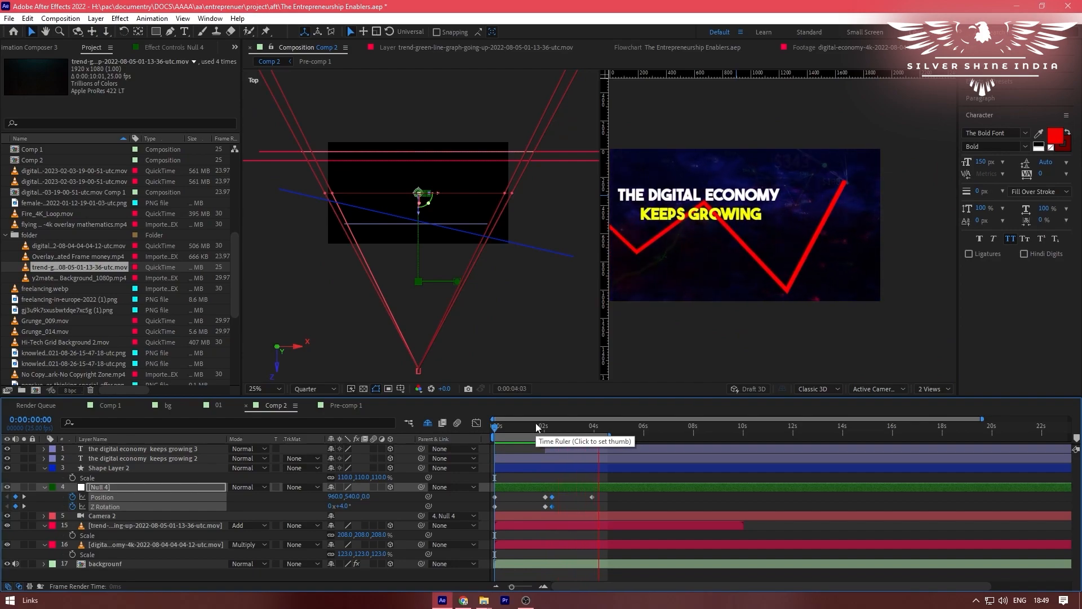
pyautogui.click(547, 427)
pyautogui.moveTo(545, 430); pyautogui.dragTo(546, 434)
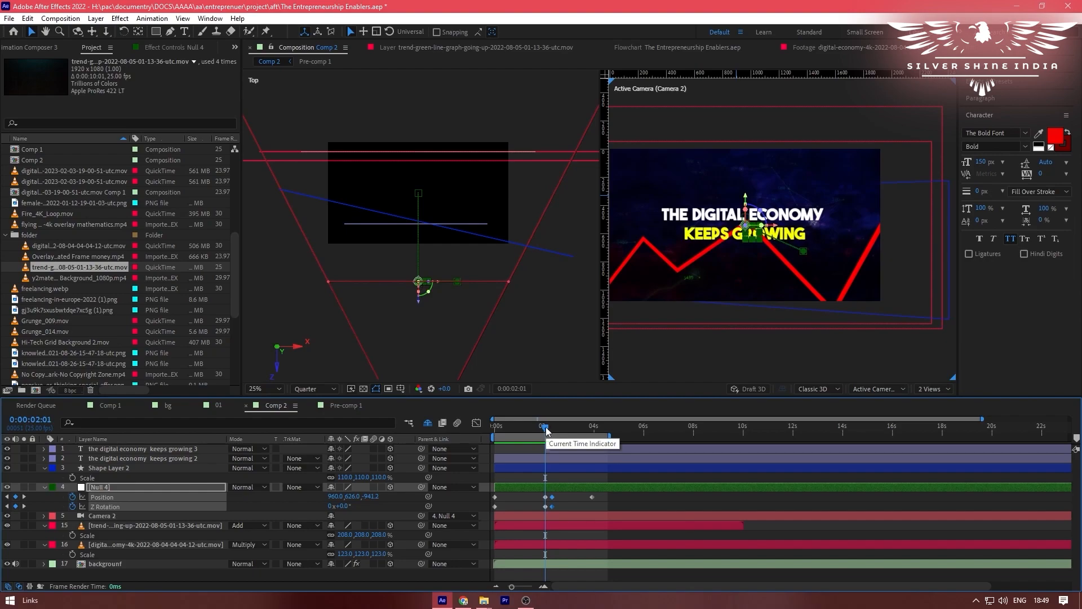
pyautogui.press('space')
pyautogui.press('space')
# - Replace the duplicated title's text with "economic uncerneties" on two lines, the first word yellow and the second white
pyautogui.moveTo(546, 427); pyautogui.dragTo(552, 429)
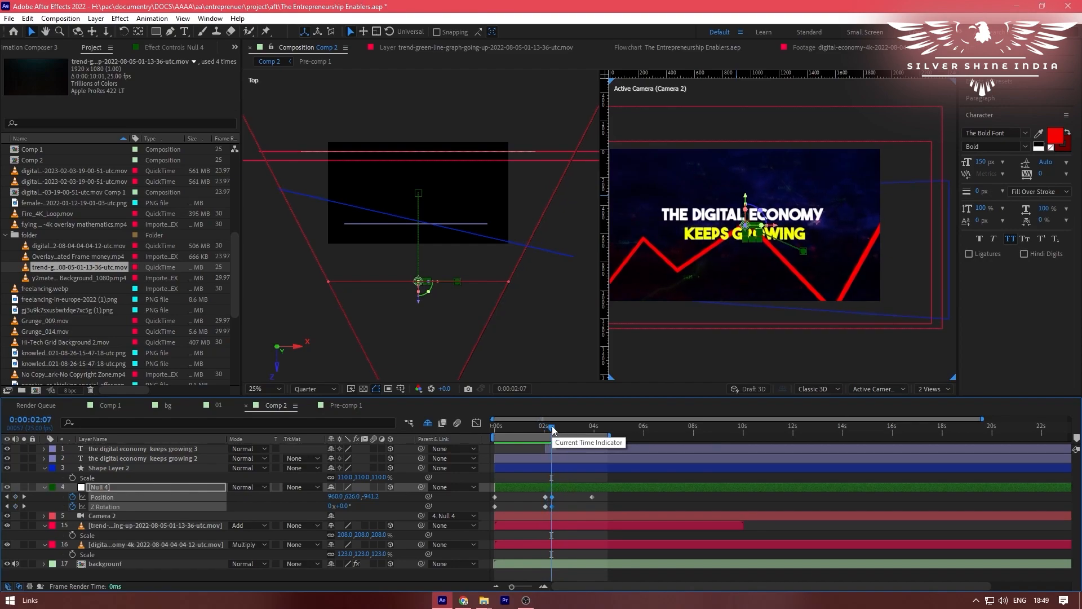
pyautogui.click(554, 445)
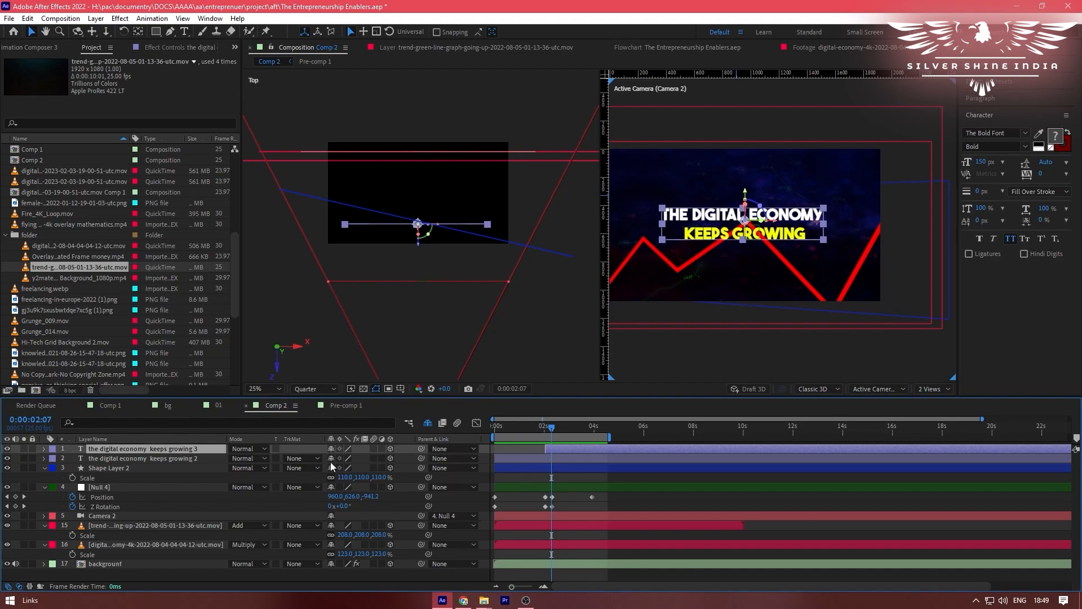
pyautogui.click(433, 423)
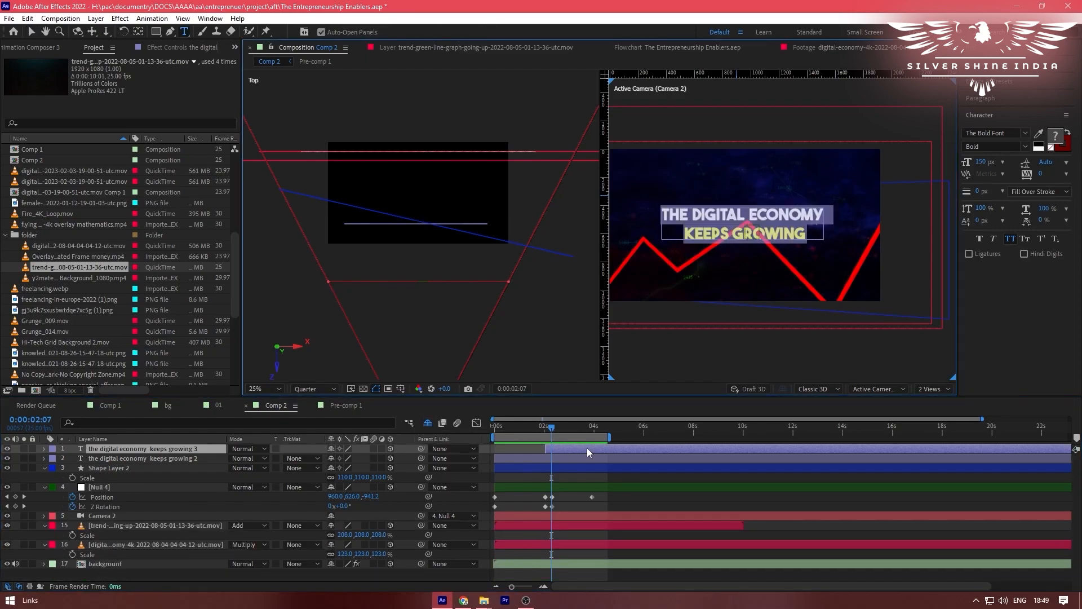
pyautogui.press('v')
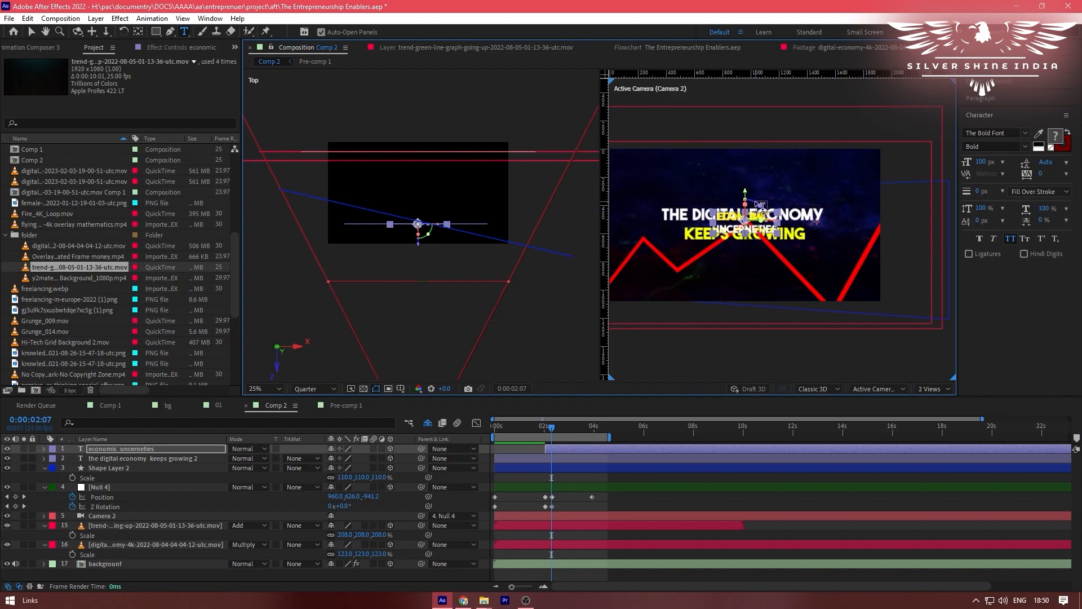
# - Move the "economic uncerneties" title to the graph line's right-hand valley, adjusting its placement against the camera view at 0:00:03:23
pyautogui.moveTo(753, 202); pyautogui.dragTo(833, 261)
pyautogui.moveTo(497, 243); pyautogui.dragTo(519, 243)
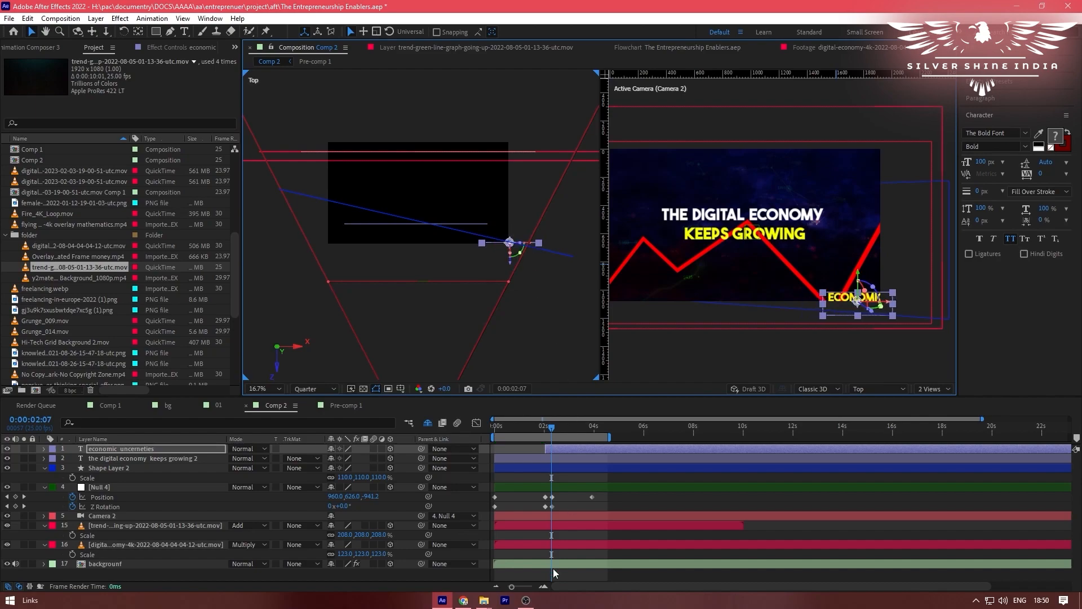
pyautogui.click(555, 427)
pyautogui.moveTo(567, 425); pyautogui.dragTo(592, 432)
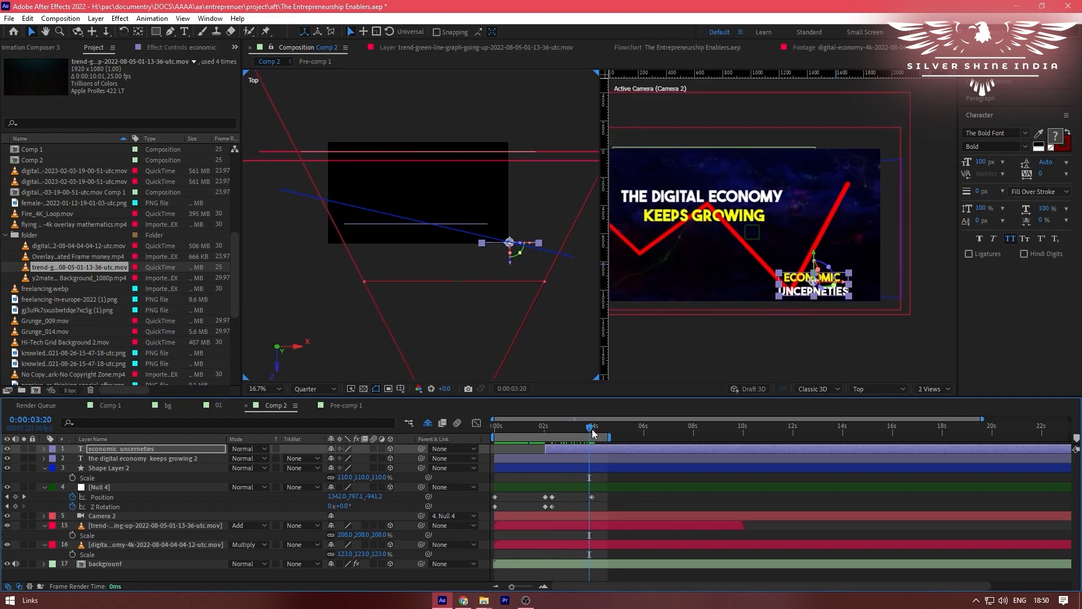
pyautogui.press('k')
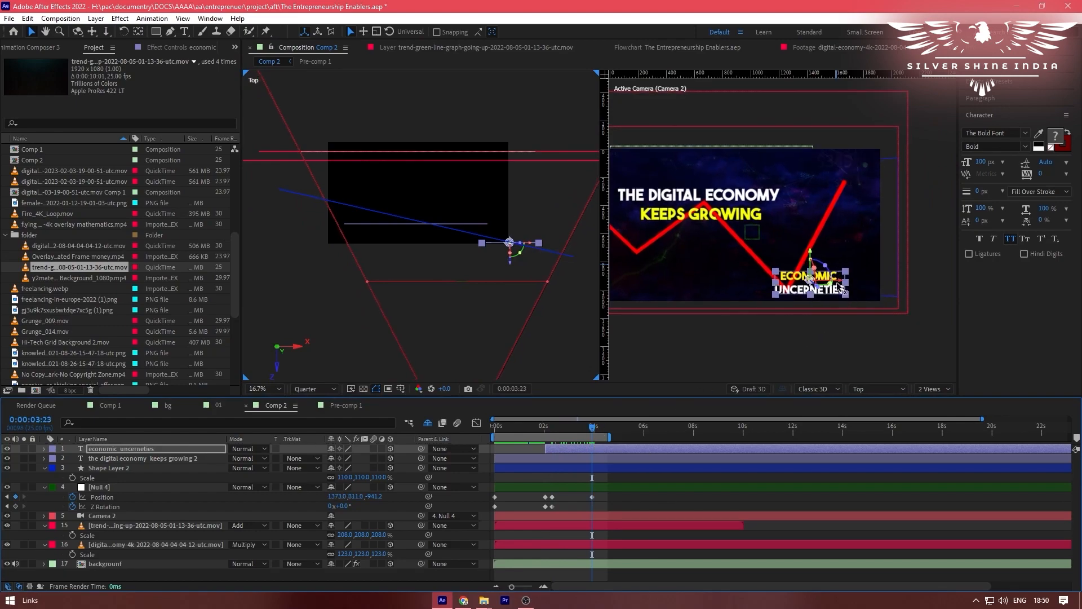
pyautogui.moveTo(842, 288); pyautogui.dragTo(790, 261)
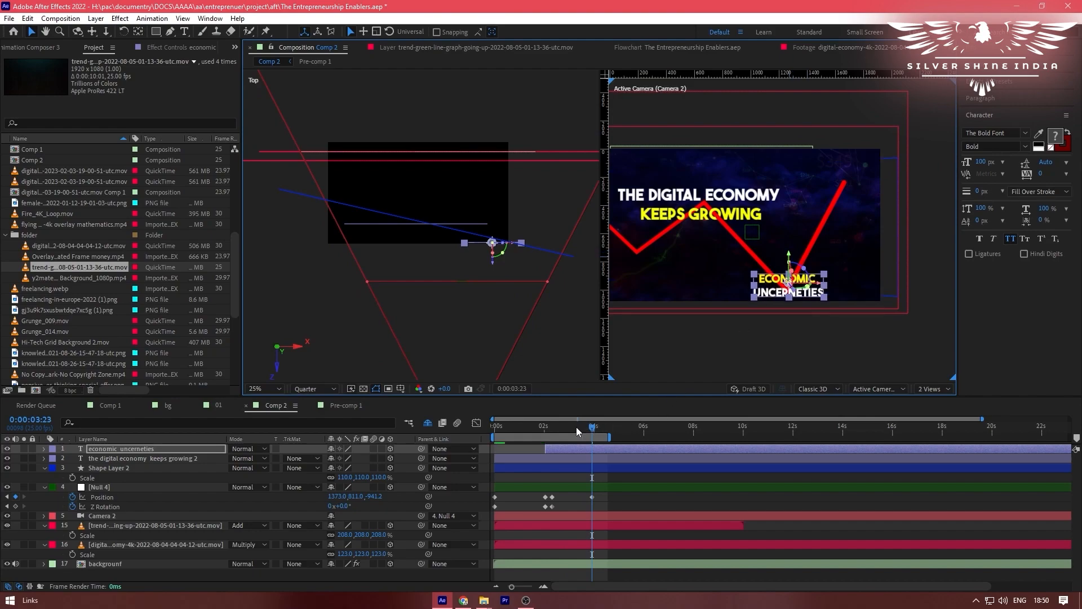
# - Split the "economic uncerneties" layer at 0:00:02:08 and delete the part before the split
pyautogui.click(551, 428)
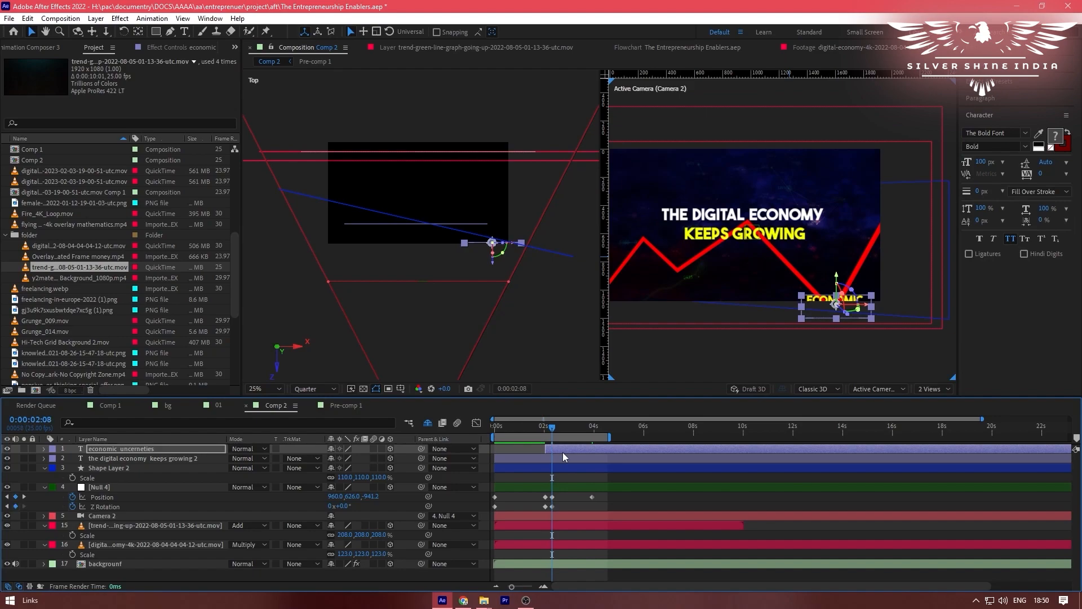
pyautogui.hotkey('ctrl', 'shift', 'd')
pyautogui.click(552, 455)
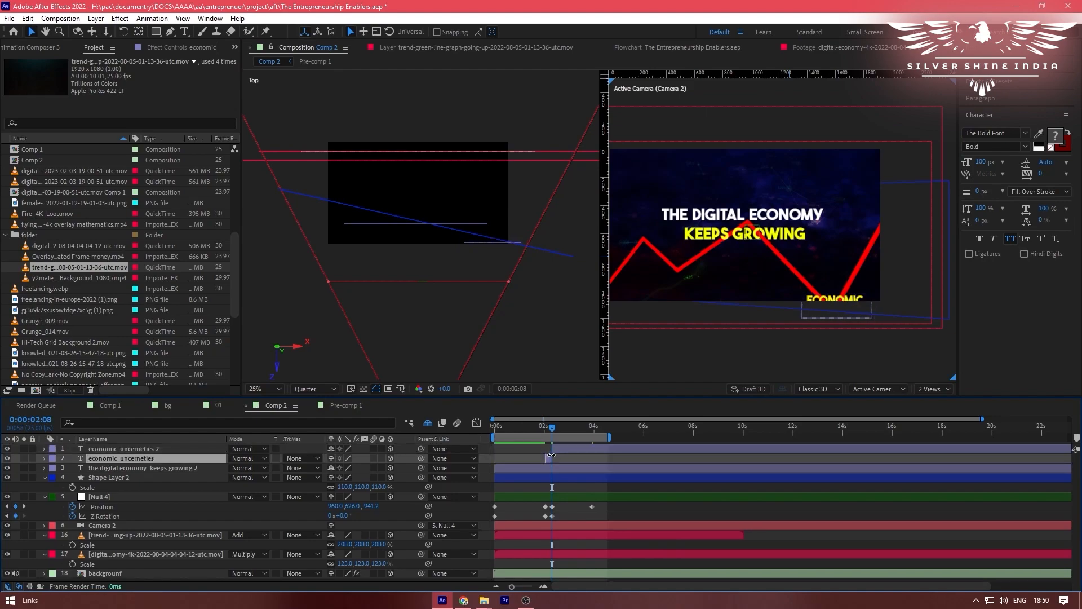
pyautogui.press('Delete')
pyautogui.click(560, 448)
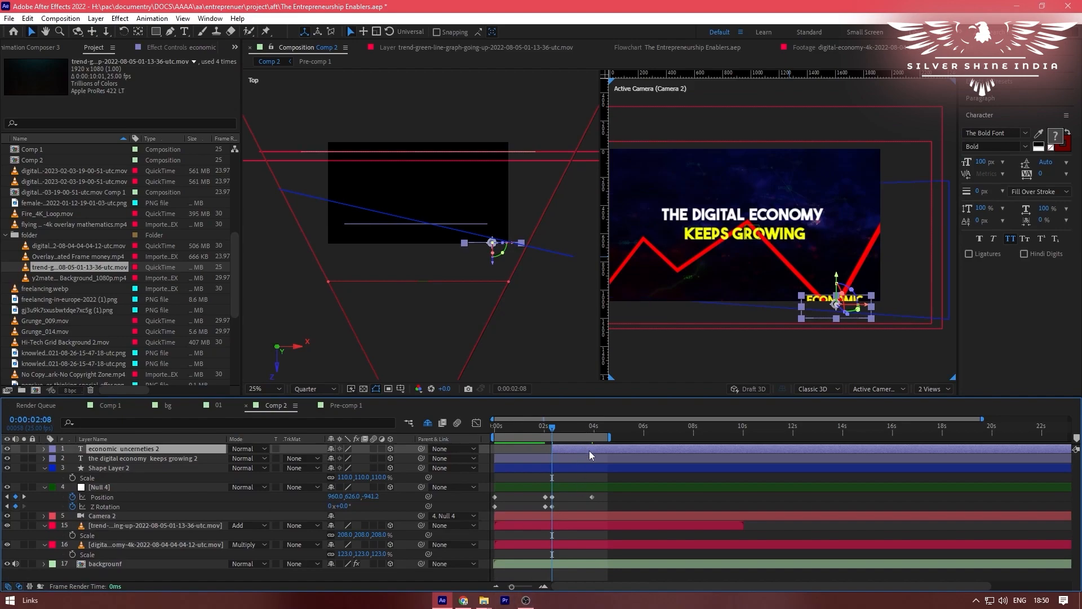
# - Find the Typewriter animation preset and apply it to the "economic uncerneties 2" text layer at 0:00:02:08
pyautogui.click(987, 82)
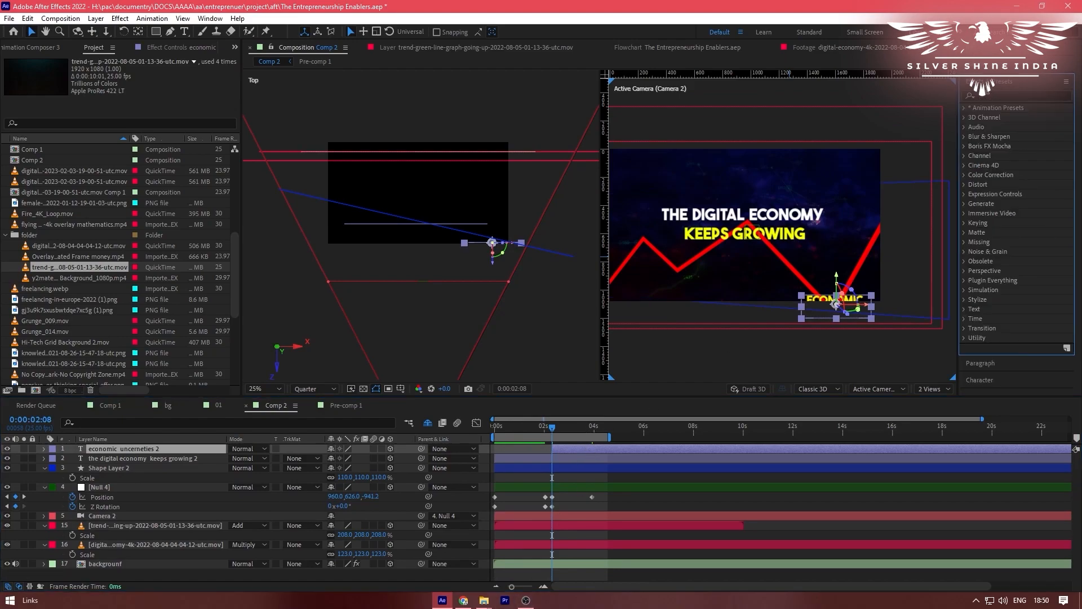
pyautogui.click(986, 96)
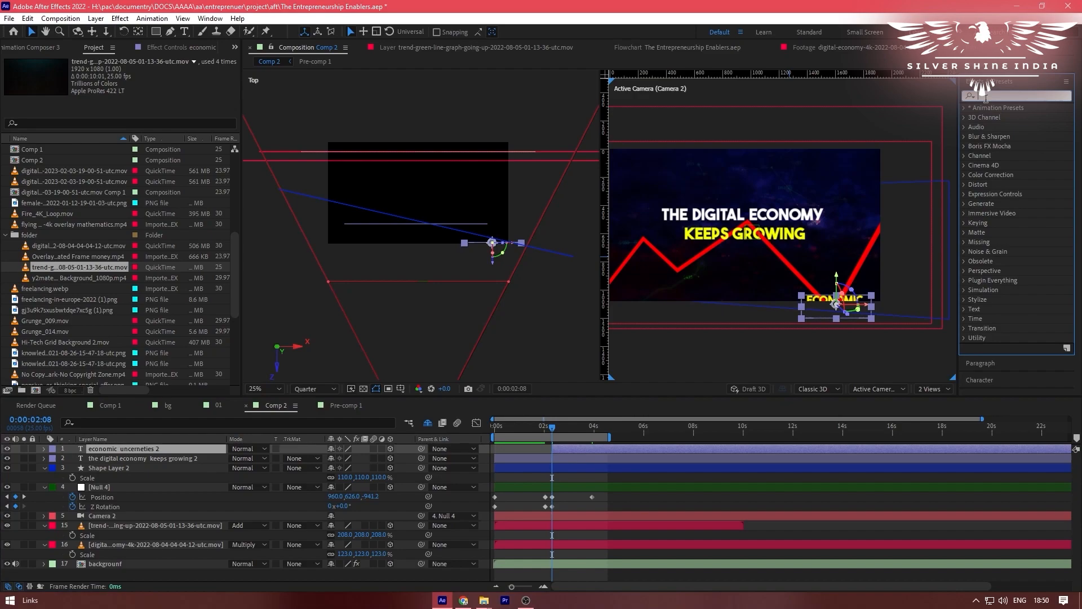
pyautogui.write('ty')
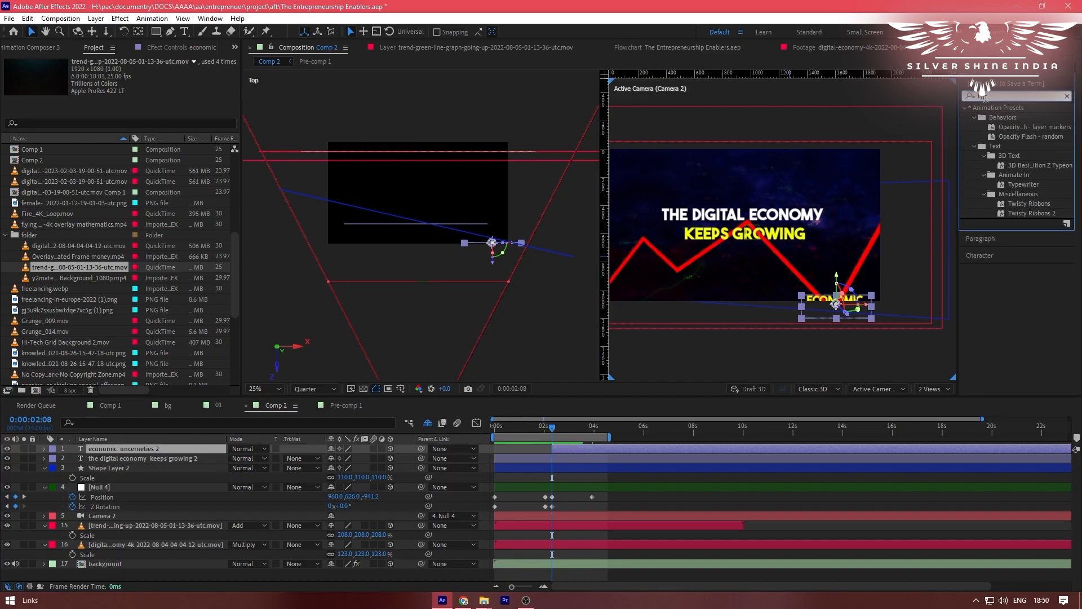
pyautogui.write('p')
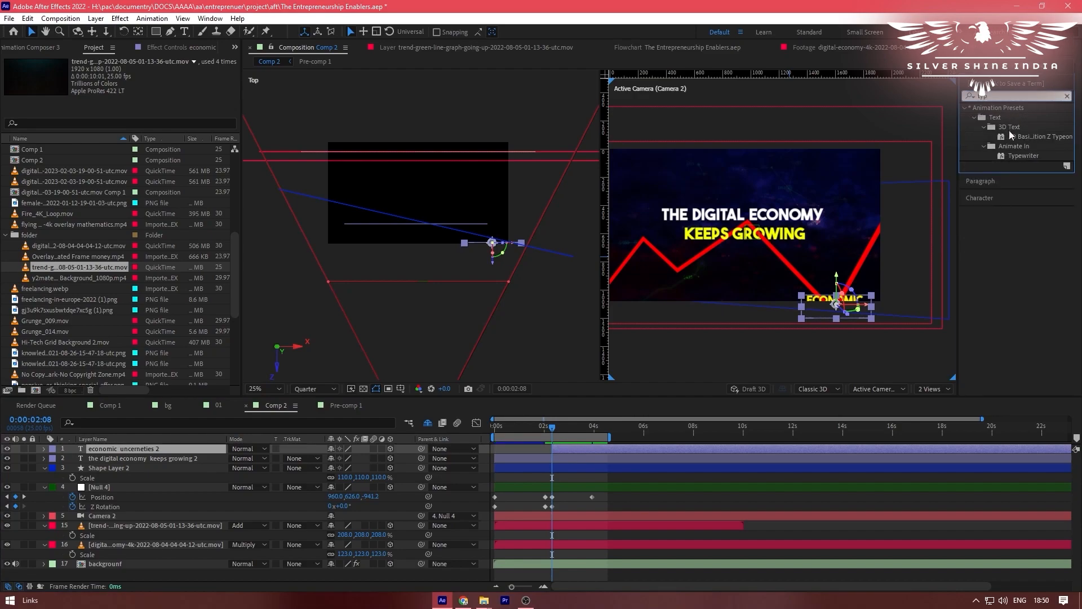
pyautogui.click(1033, 158)
pyautogui.moveTo(1034, 157); pyautogui.dragTo(580, 447)
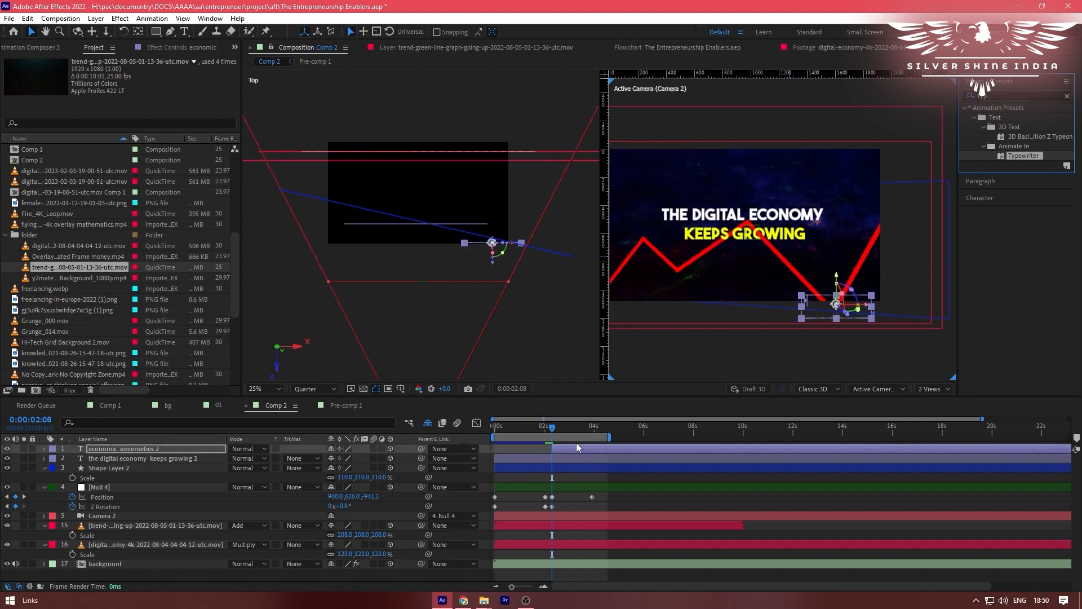
# - Shorten the typewriter effect by moving its last Range Selector Start keyframe to about 3 seconds, and scrub to check it
pyautogui.click(530, 447)
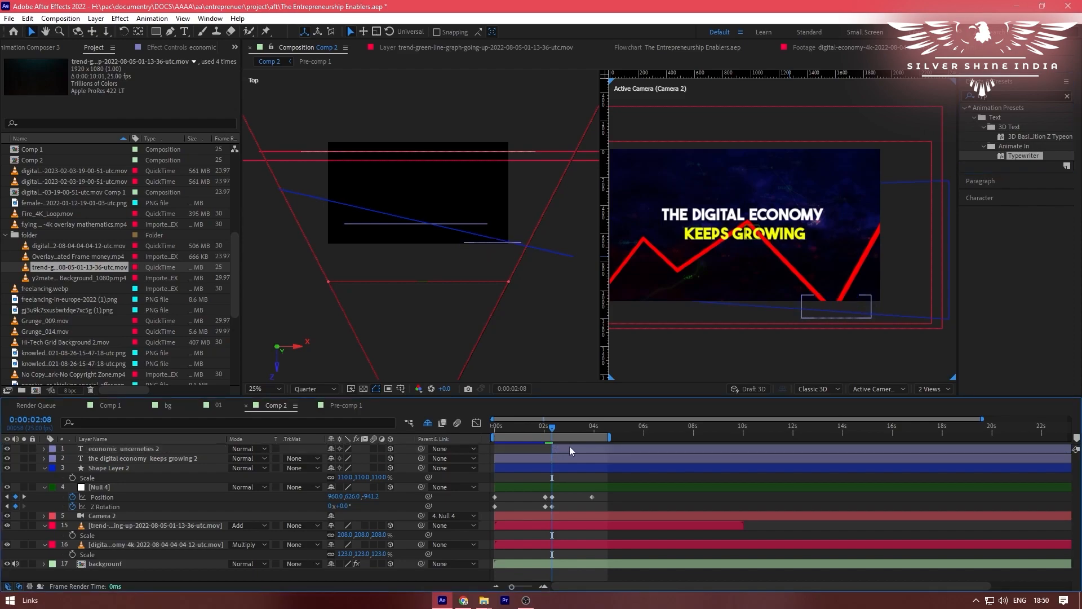
pyautogui.press('u')
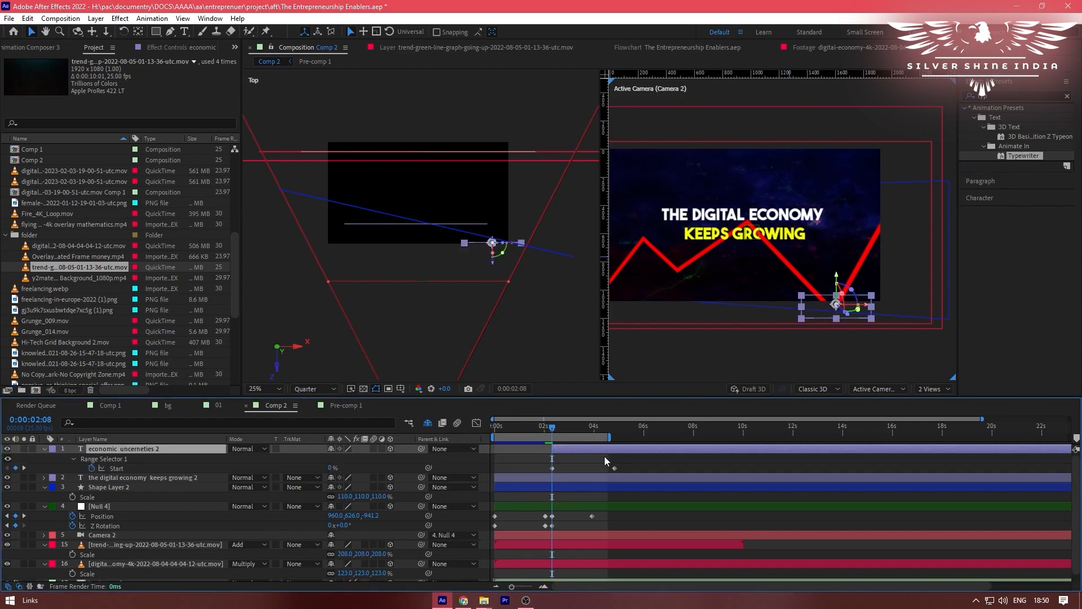
pyautogui.moveTo(614, 468); pyautogui.dragTo(571, 469)
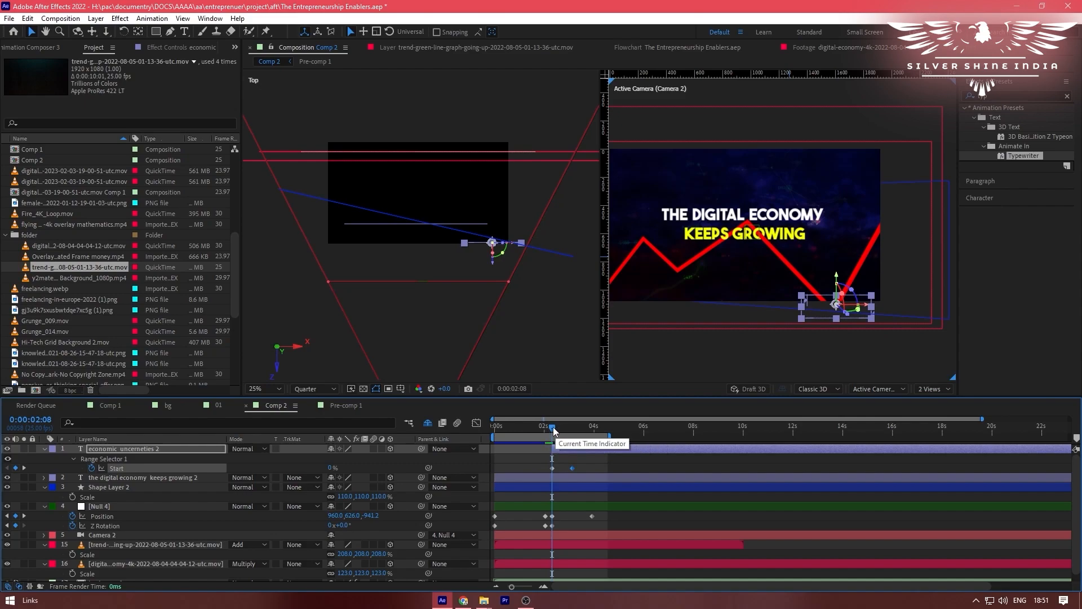
pyautogui.moveTo(553, 428); pyautogui.dragTo(557, 429)
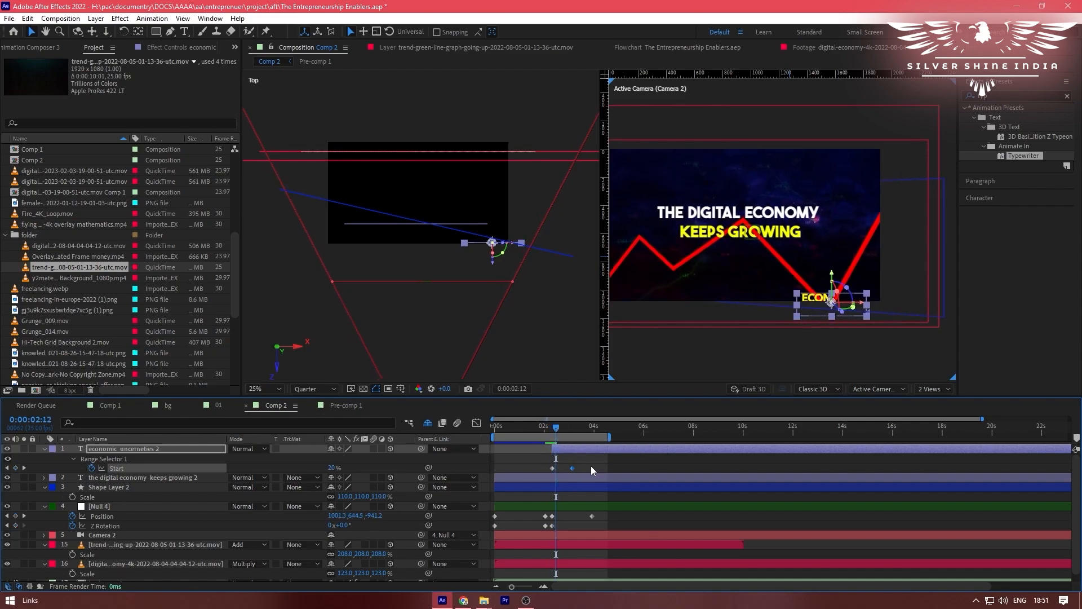
# - Keyframe Shape Layer 2's trim End at 100% at 0:00:03:23 so the graph line completes there
pyautogui.moveTo(556, 428); pyautogui.dragTo(592, 431)
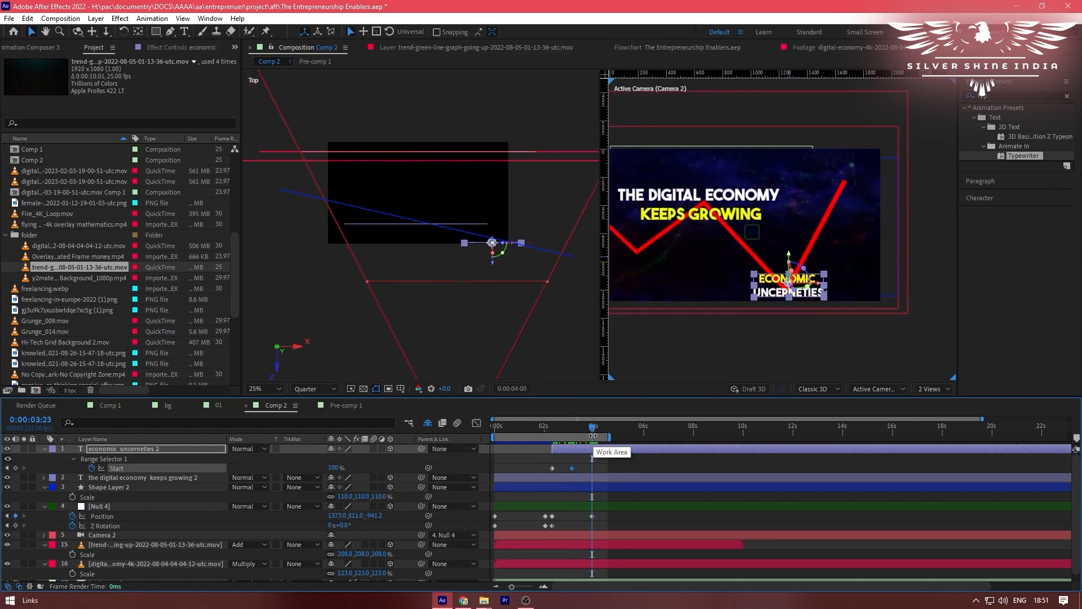
pyautogui.click(590, 485)
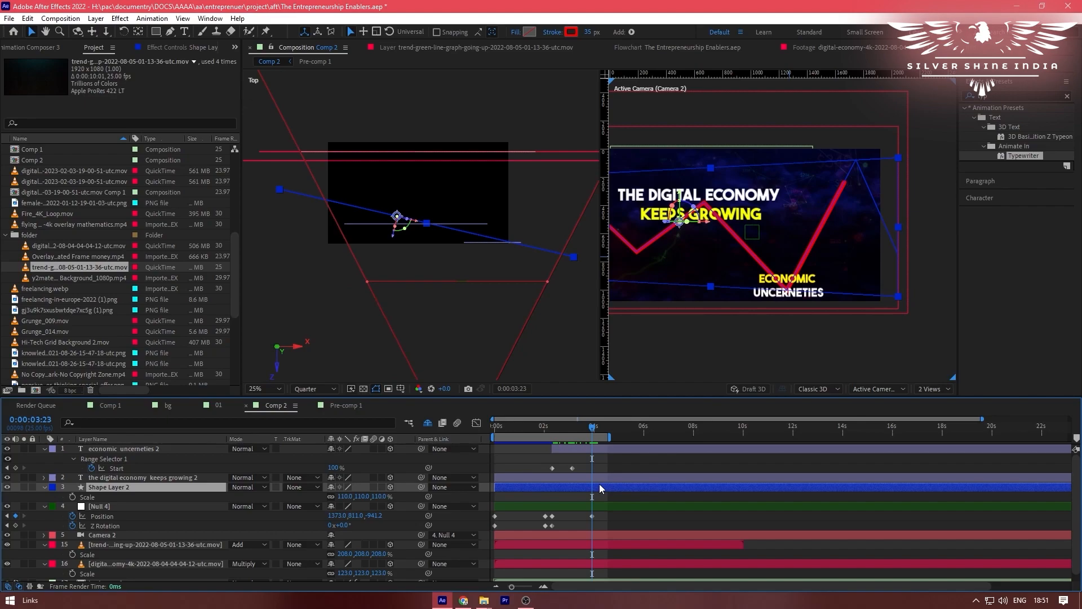
pyautogui.press('u')
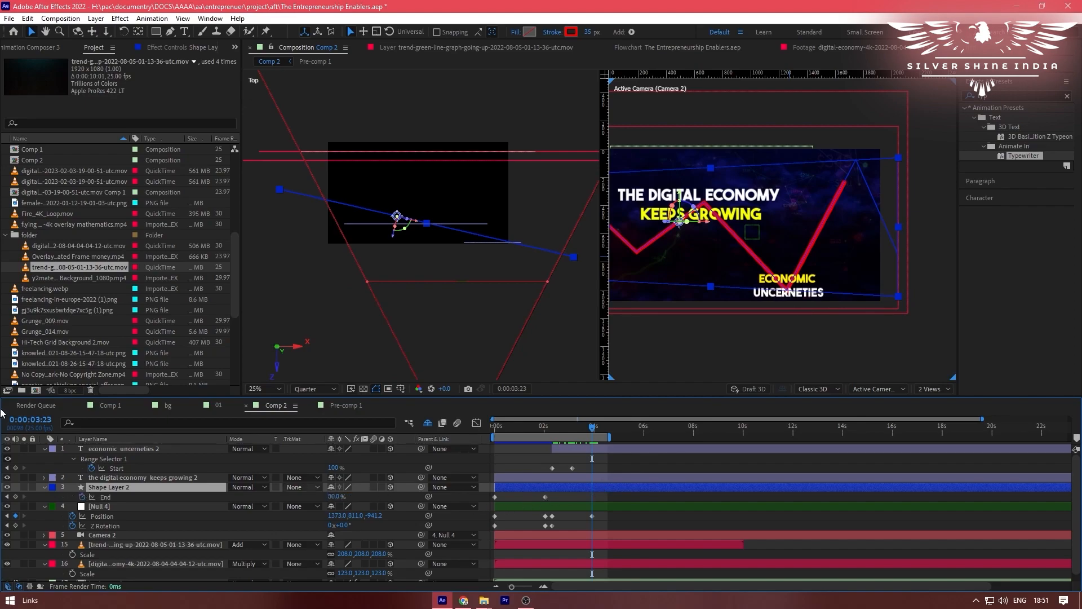
pyautogui.moveTo(333, 499); pyautogui.dragTo(367, 499)
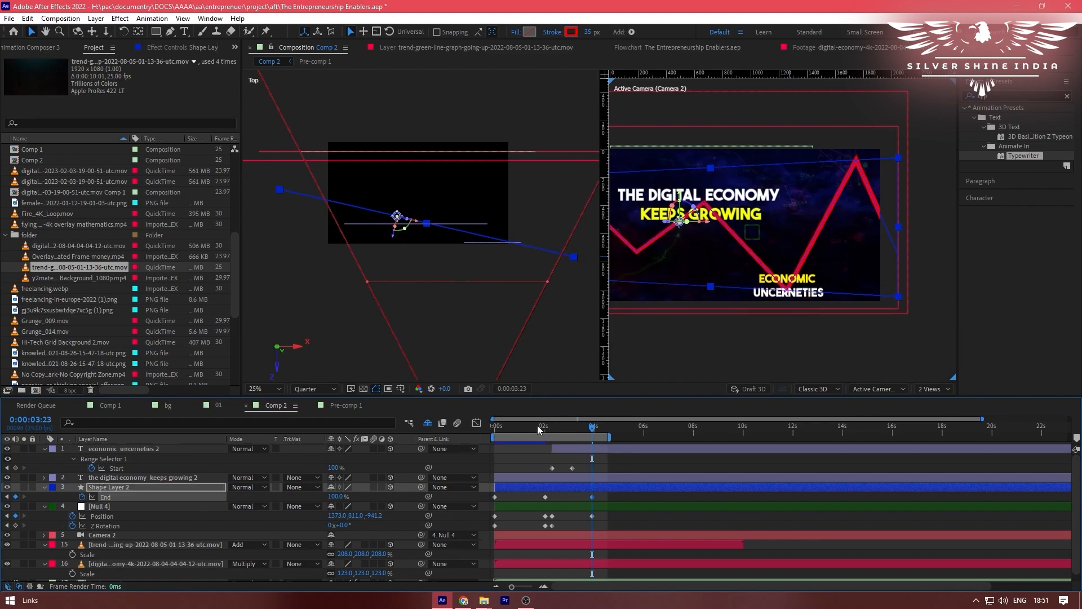
# - Copy Shape Layer 2's End keyframe from 0:00:02:01 to 0:00:02:08 to hold the line between them
pyautogui.click(551, 426)
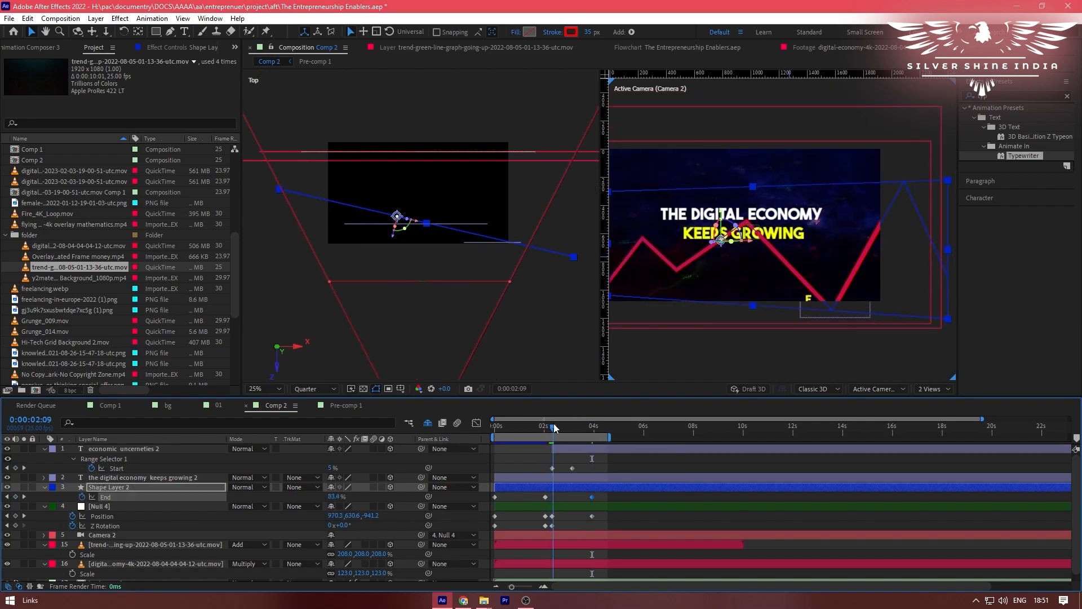
pyautogui.moveTo(553, 425); pyautogui.dragTo(552, 426)
pyautogui.click(560, 497)
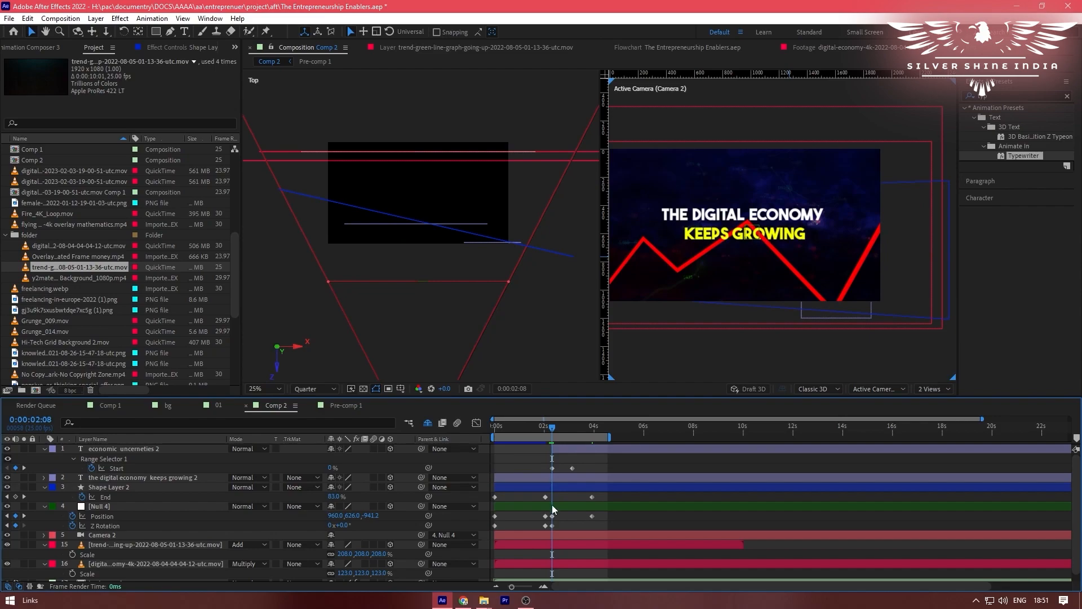
pyautogui.click(545, 496)
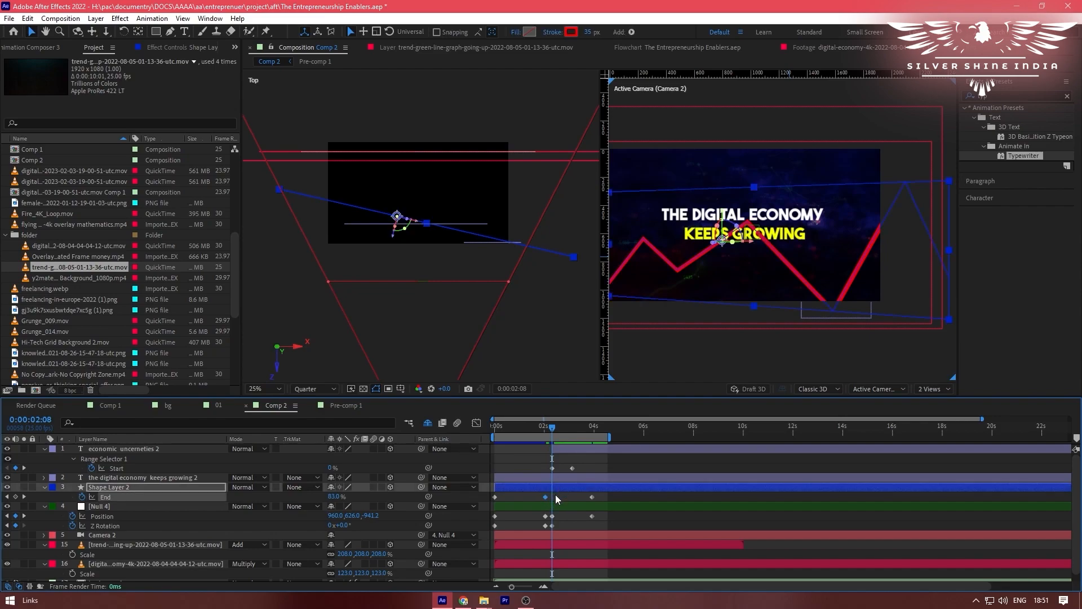
pyautogui.click(556, 494)
pyautogui.click(556, 489)
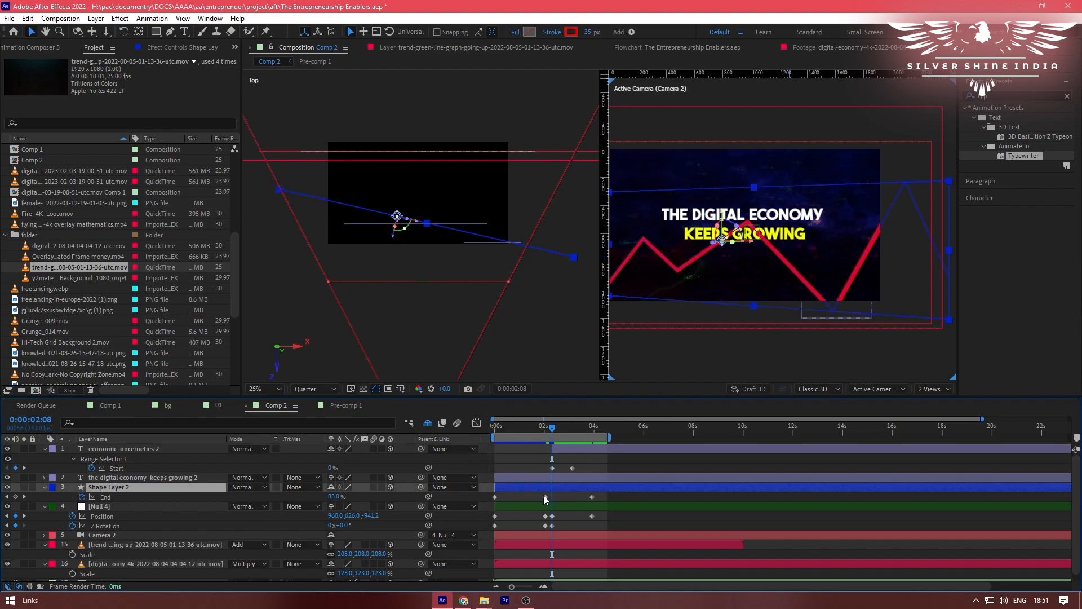
pyautogui.click(545, 496)
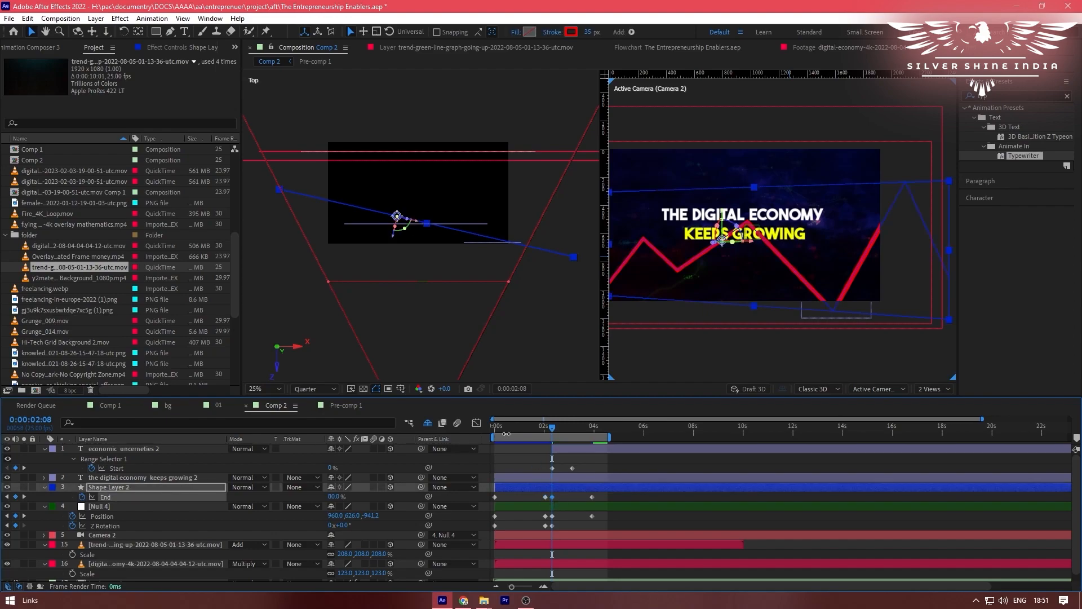
# - Play the animation from the start to check the line, the typewriter title and the camera move together
pyautogui.moveTo(516, 425); pyautogui.dragTo(428, 428)
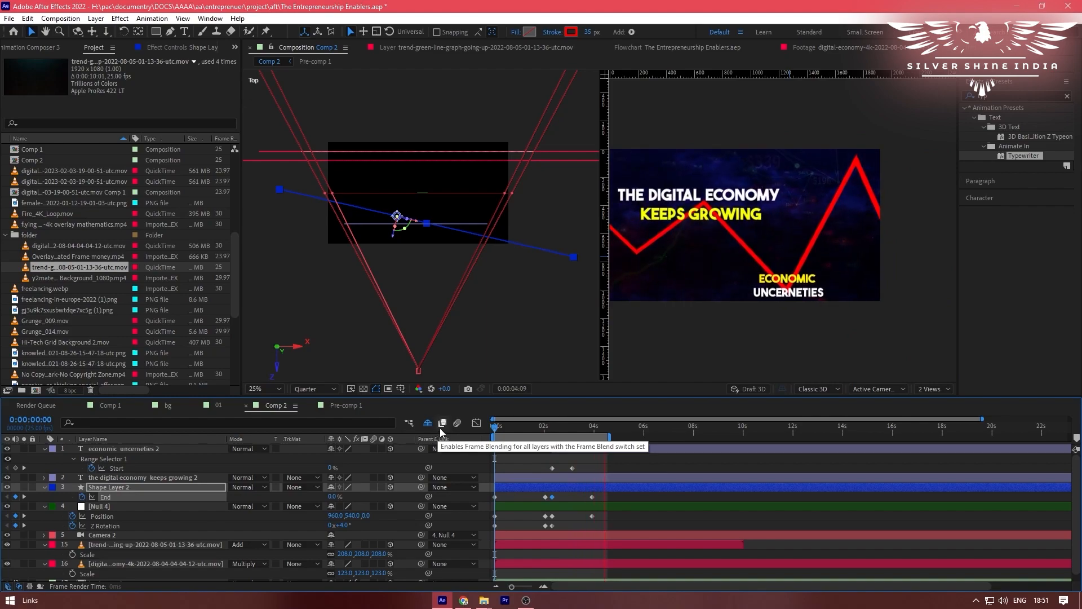
pyautogui.press('space')
pyautogui.press('space')
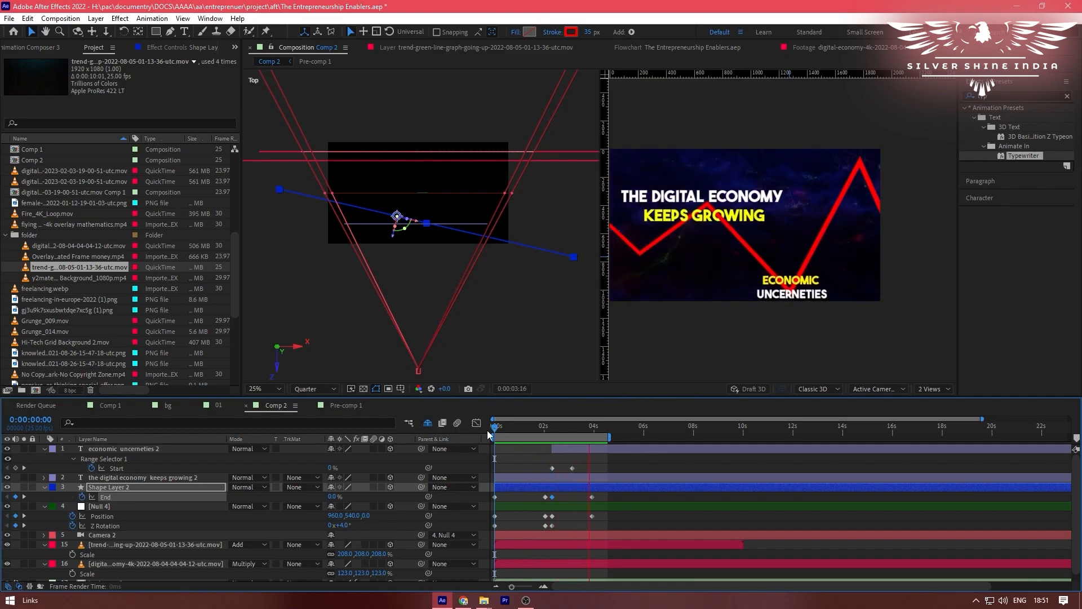
pyautogui.press('space')
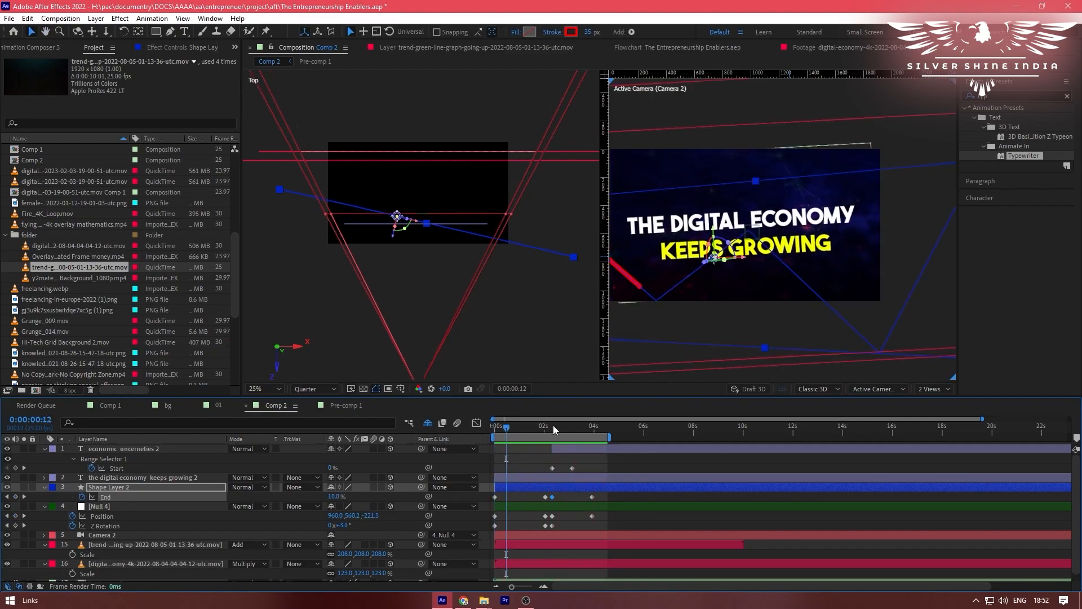
# - Start keyframing Null 4's Y Rotation with a keyframe at 0:00:02:08, and show all of the null's keyframed properties
pyautogui.click(553, 428)
pyautogui.moveTo(554, 428); pyautogui.dragTo(553, 429)
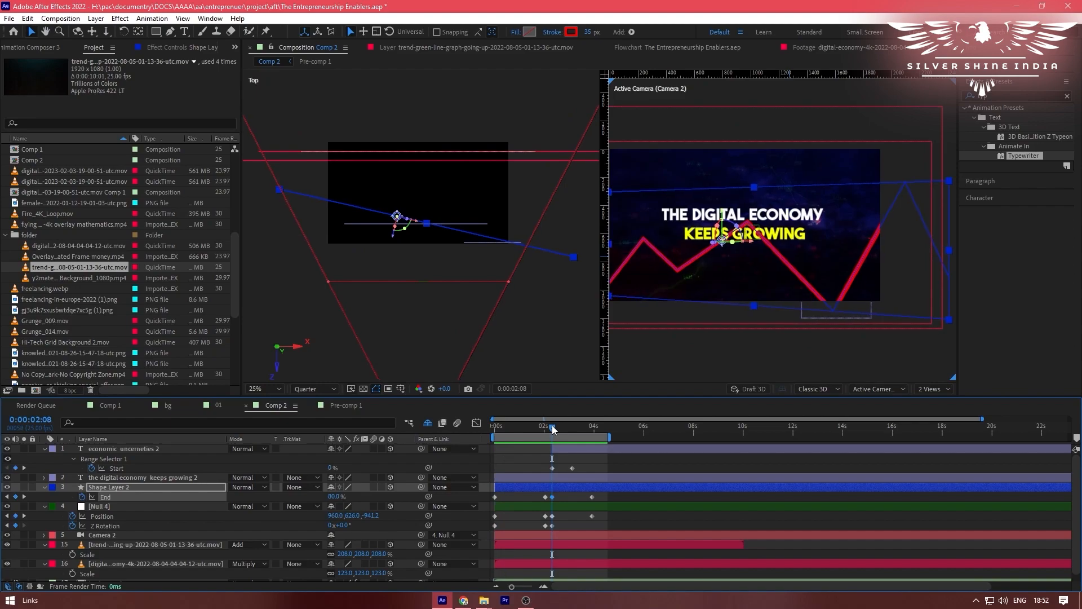
pyautogui.click(512, 524)
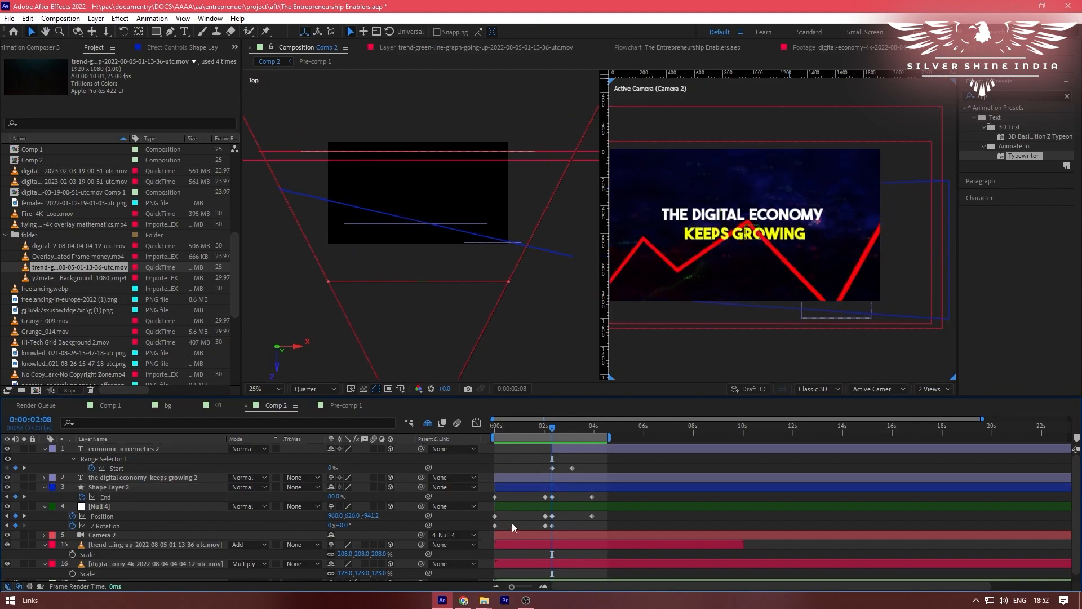
pyautogui.click(127, 502)
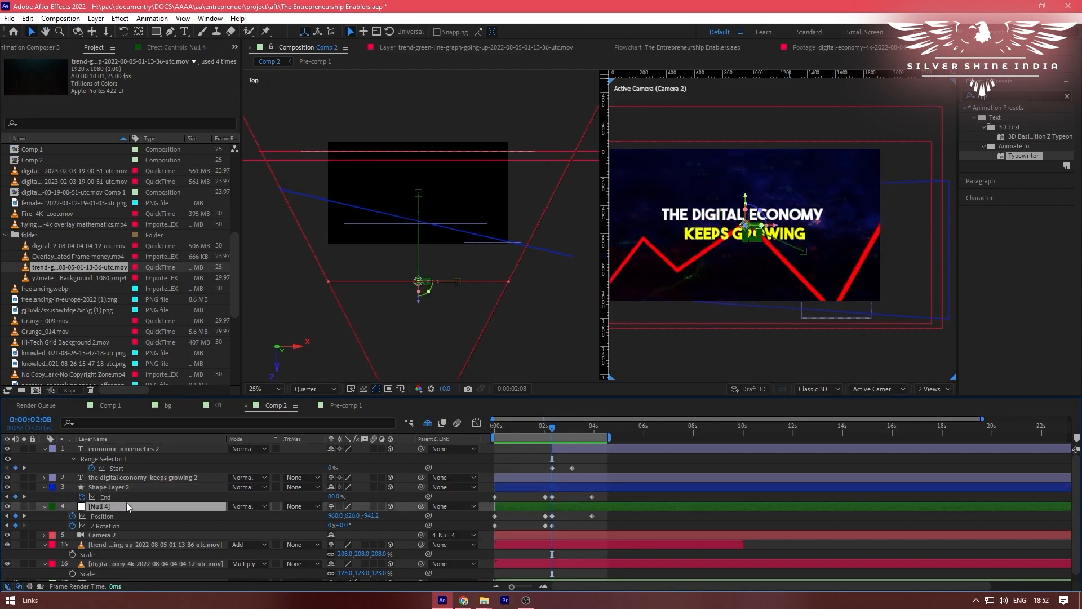
pyautogui.press('r')
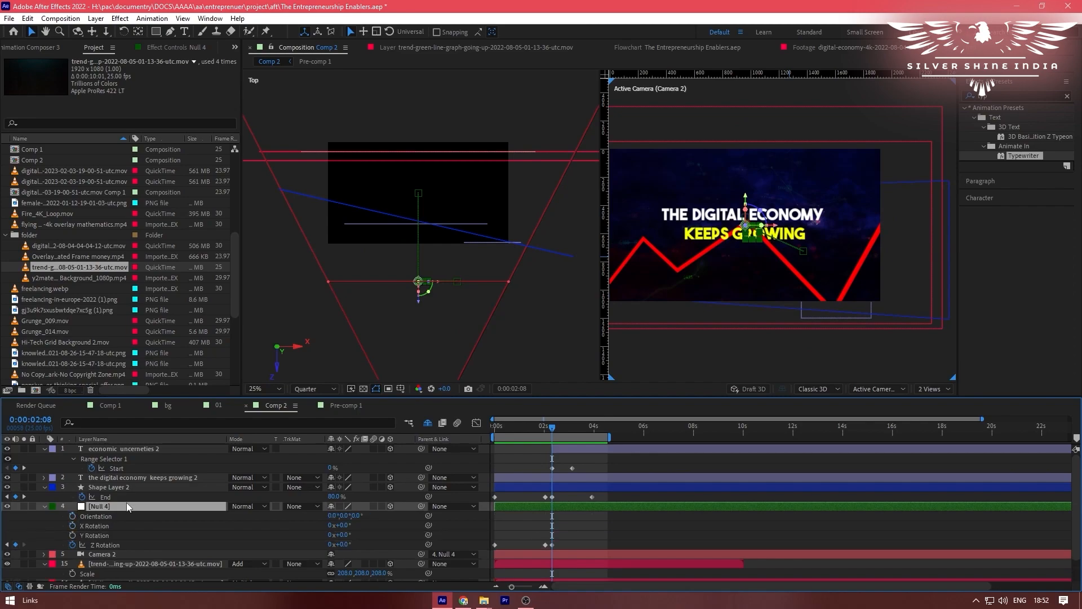
pyautogui.click(73, 536)
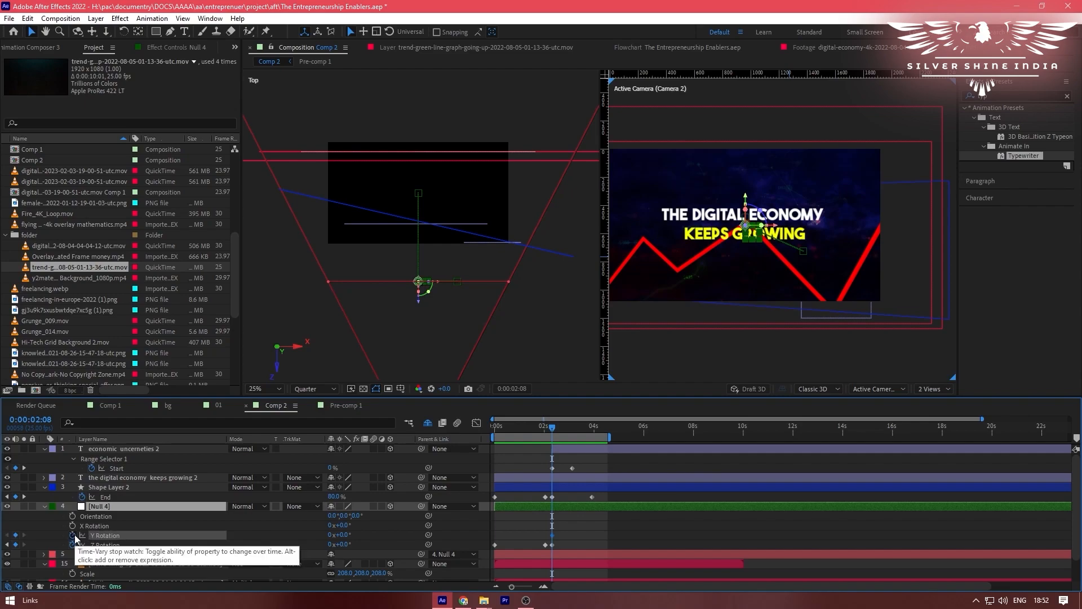
pyautogui.click(142, 506)
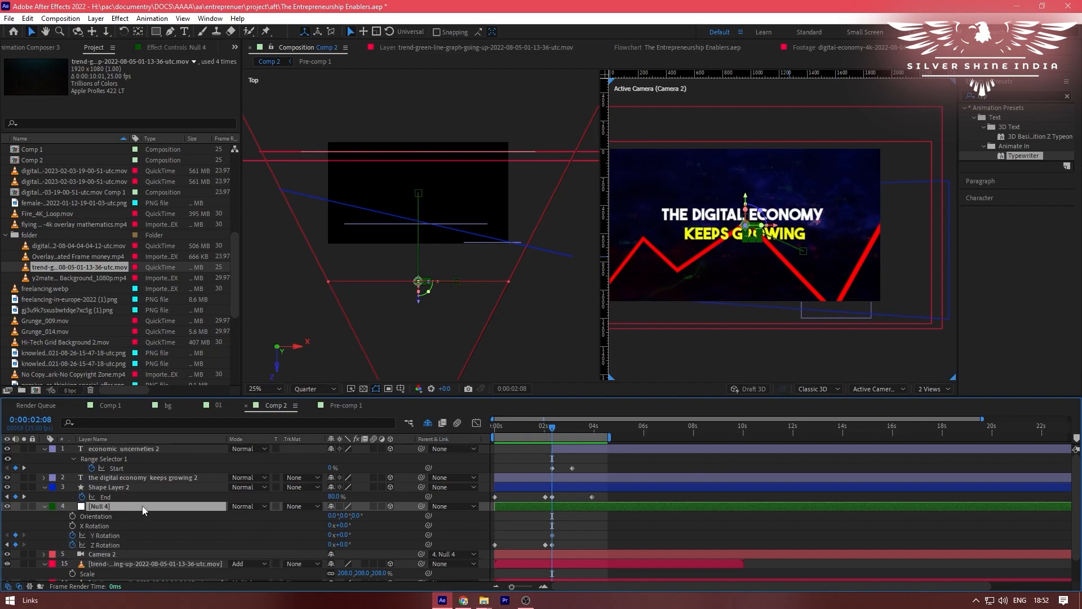
pyautogui.press('u')
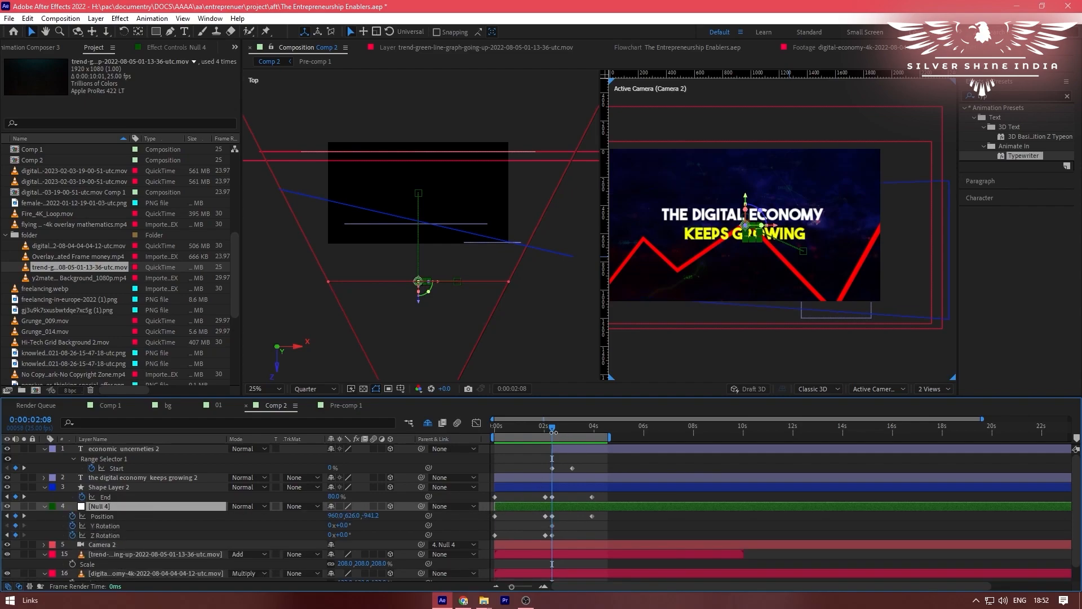
# - Set Null 4's Y Rotation to 8° at 0:00:03:23 and play the animation from the start to check the turn
pyautogui.press('space')
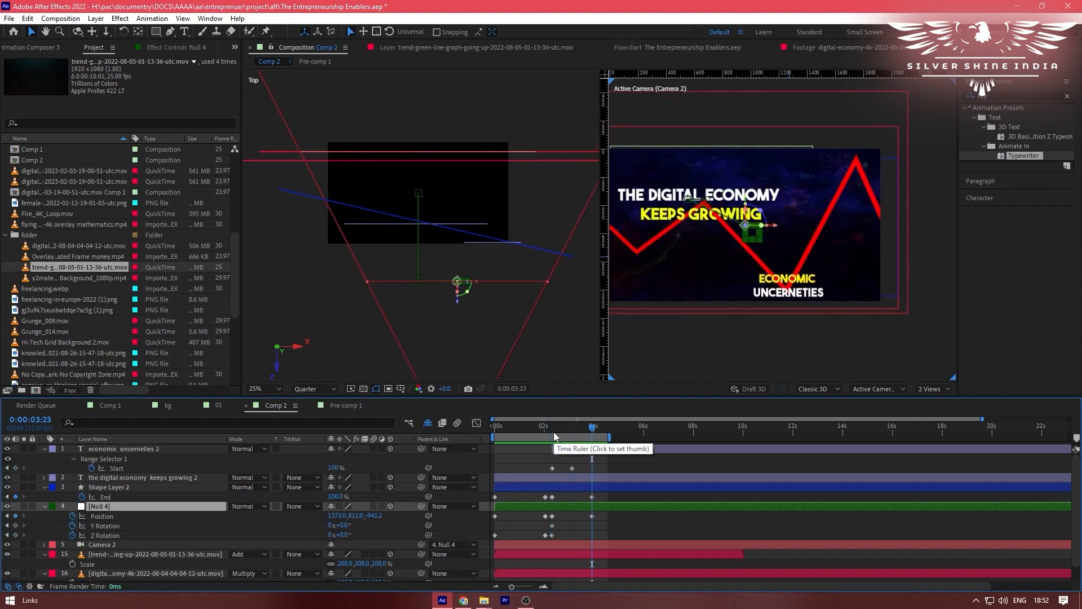
pyautogui.moveTo(341, 525); pyautogui.dragTo(348, 525)
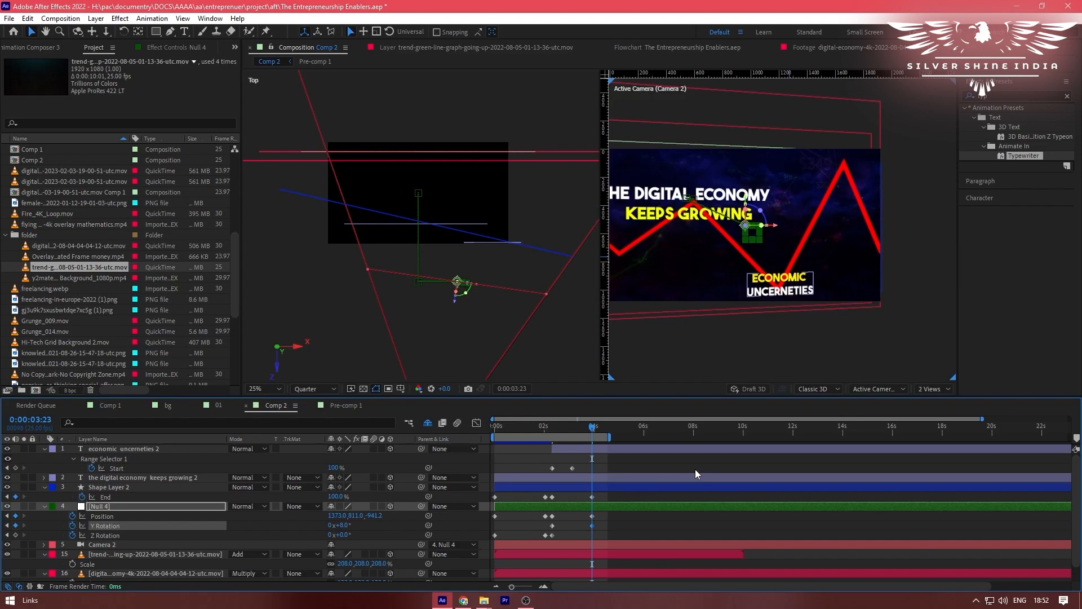
pyautogui.press('space')
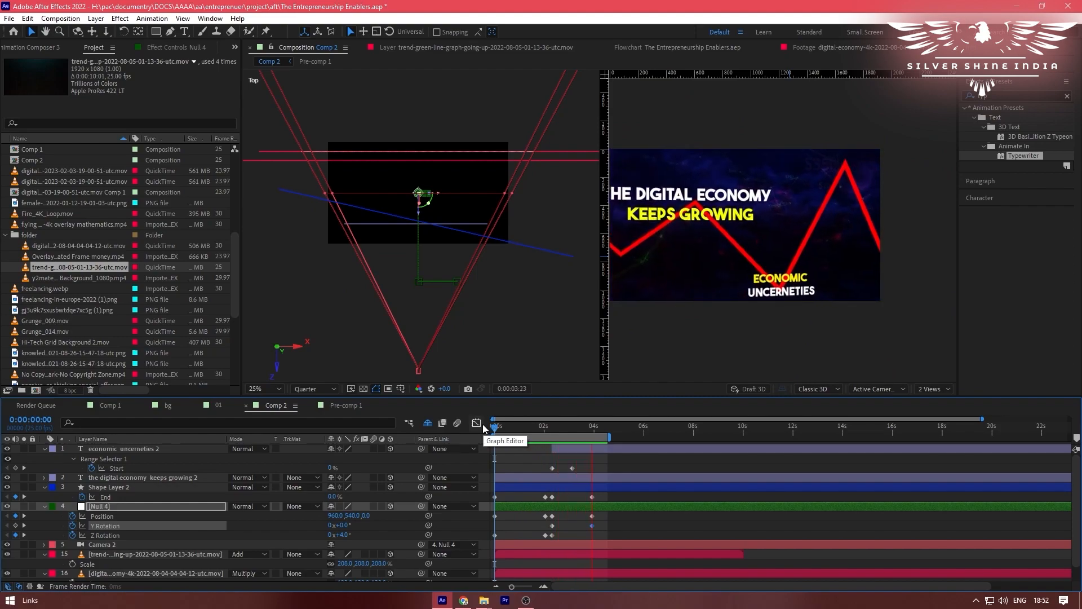
pyautogui.press('space')
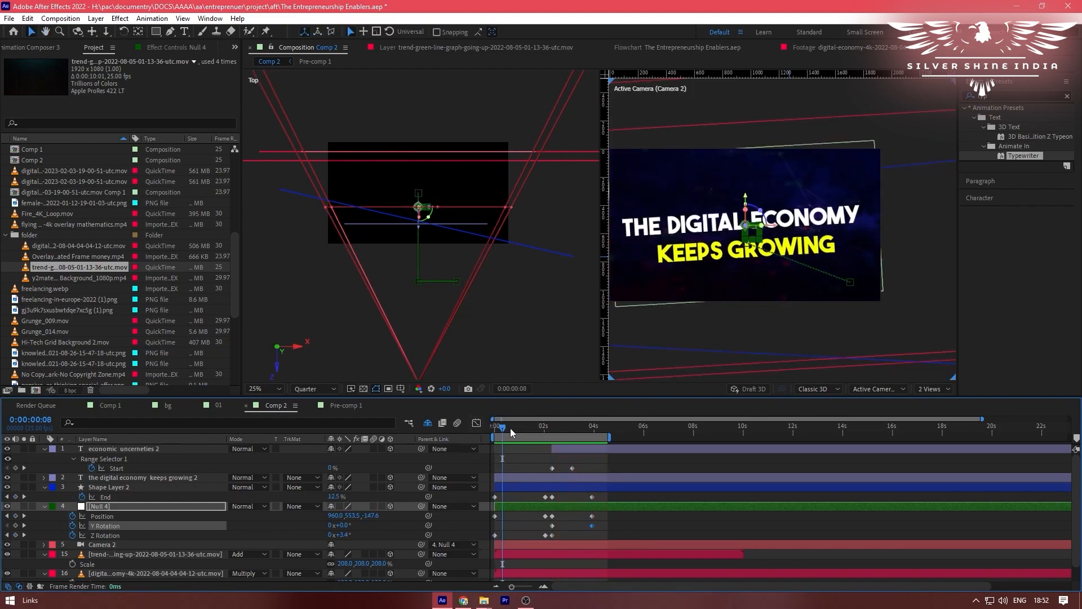
pyautogui.moveTo(506, 429); pyautogui.dragTo(488, 430)
pyautogui.press('space')
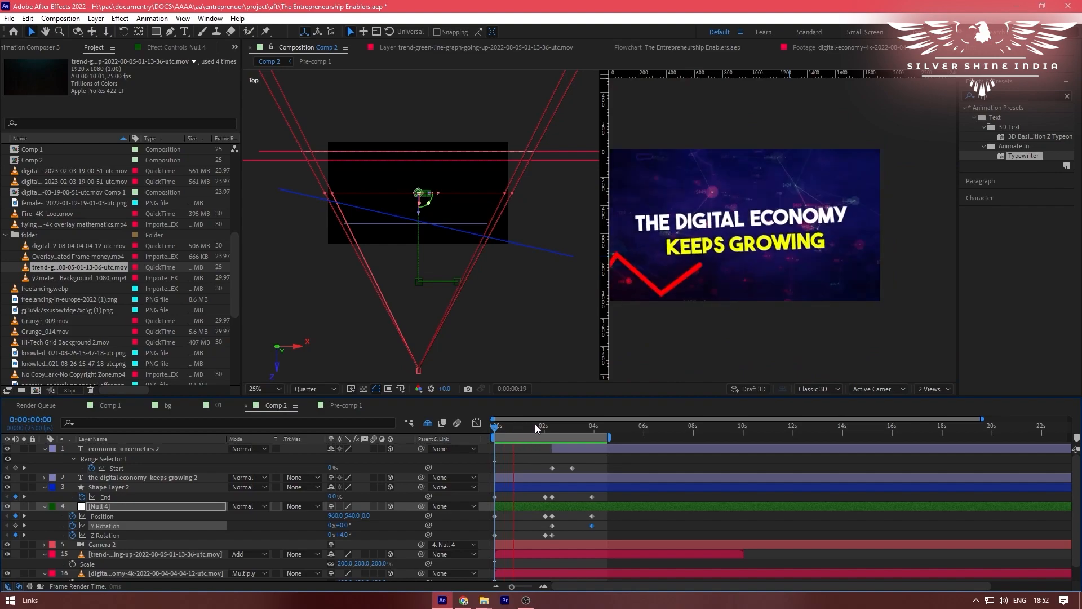
pyautogui.press('space')
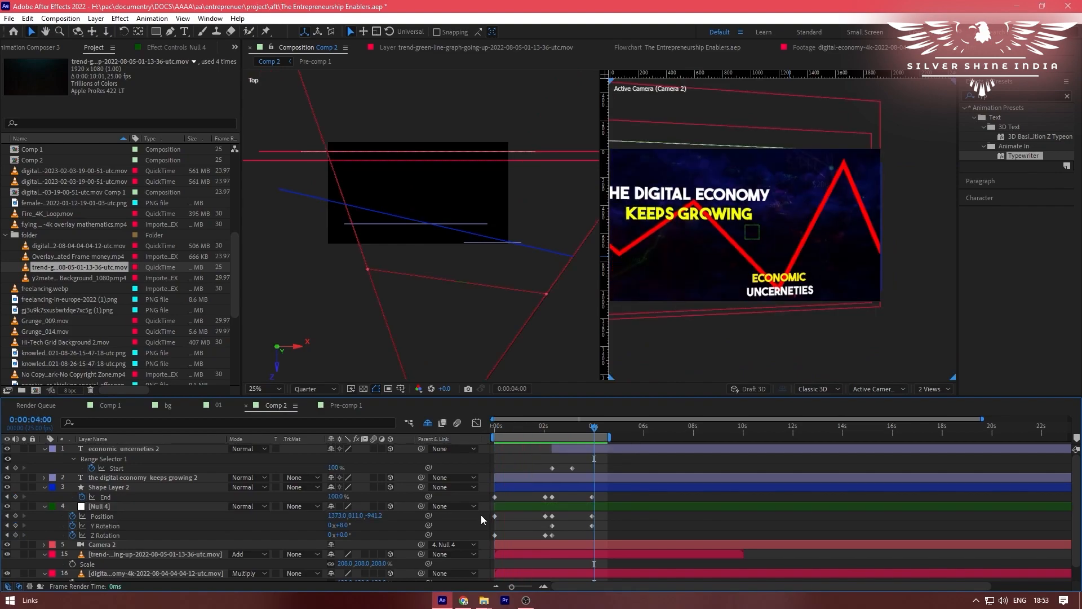
# - Apply Easy Ease to all of Null 4's Position, Y Rotation and Z Rotation keyframes
pyautogui.moveTo(480, 514); pyautogui.dragTo(532, 537)
pyautogui.press('F9')
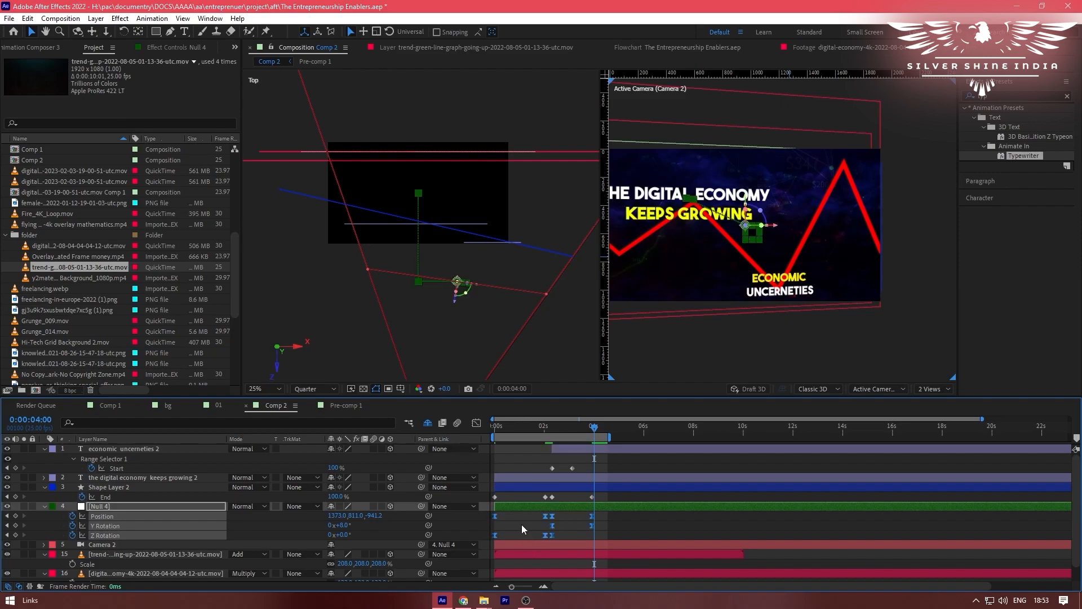
pyautogui.click(522, 524)
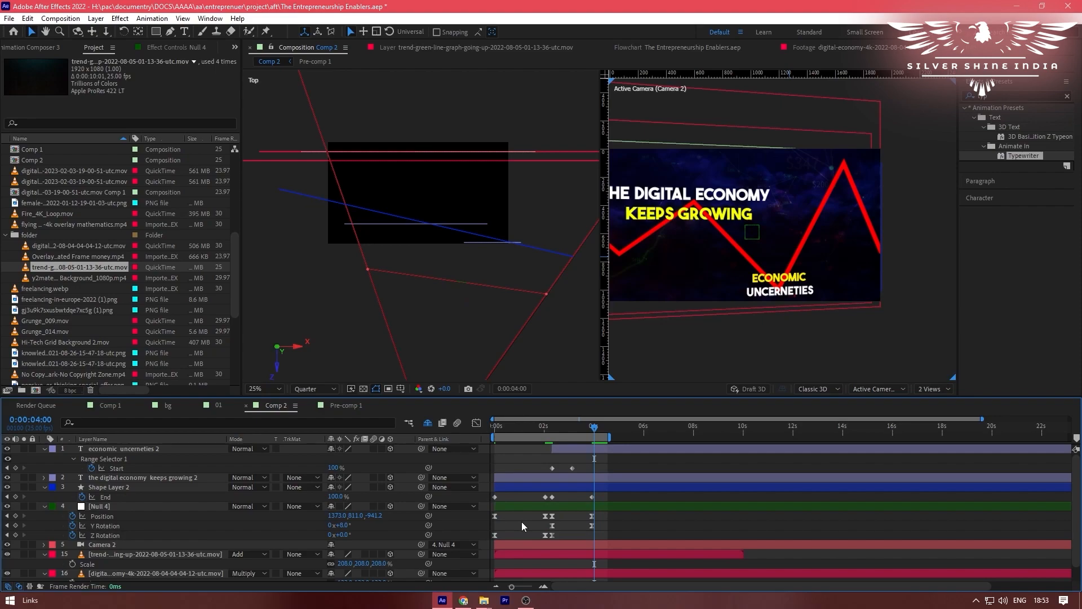
# - Reshape the speed graph of Null 4's keyframes so each camera move starts fast and slows down over a long ease
pyautogui.moveTo(485, 516); pyautogui.dragTo(505, 535)
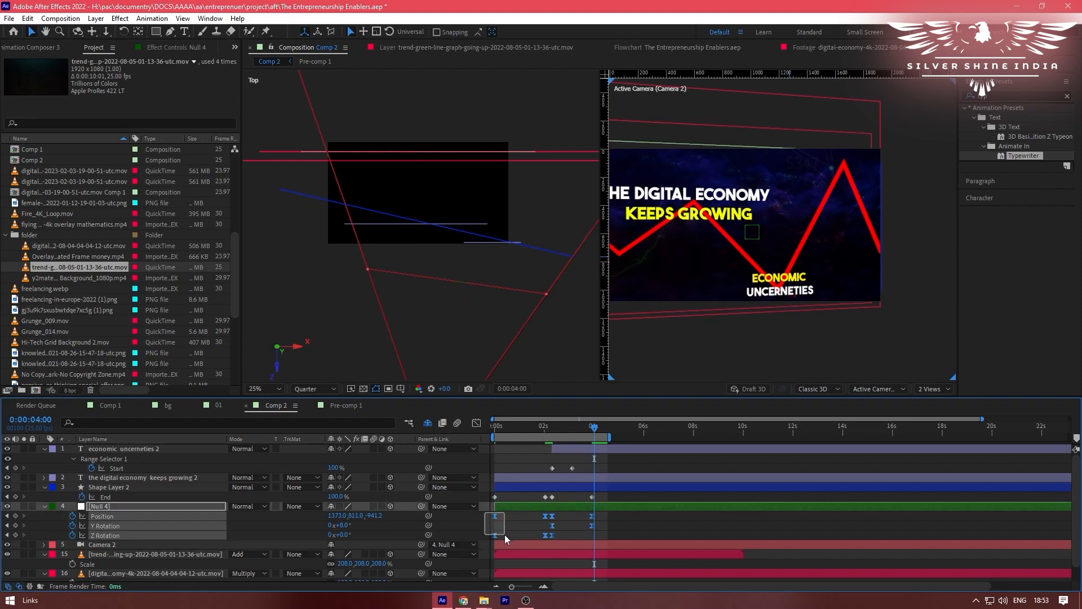
pyautogui.click(476, 424)
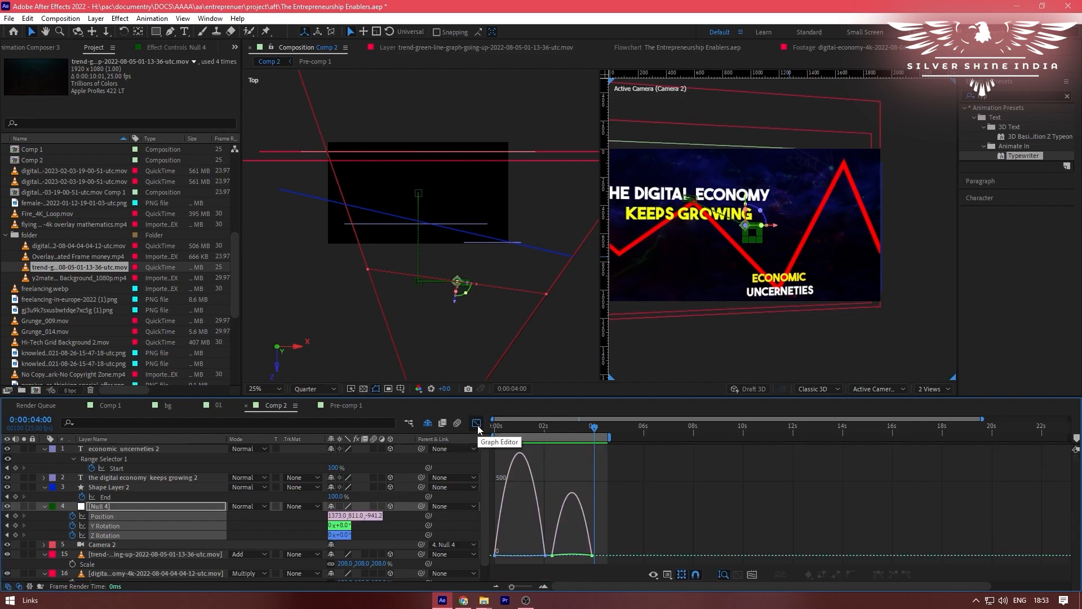
pyautogui.click(668, 574)
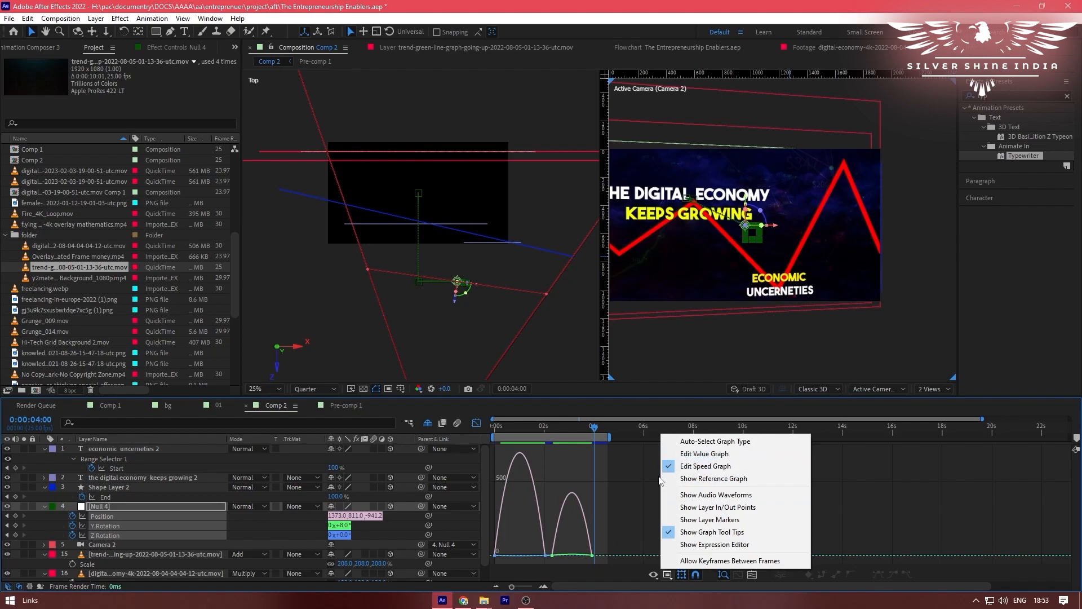
pyautogui.click(631, 505)
pyautogui.moveTo(604, 560); pyautogui.dragTo(467, 540)
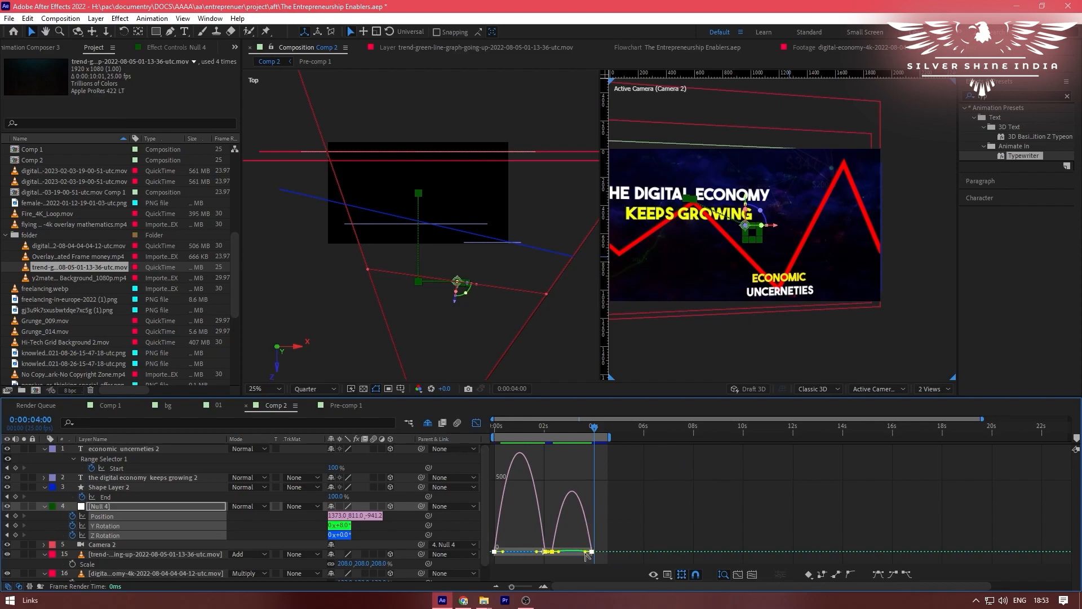
pyautogui.scroll(5, 586, 555)
pyautogui.scroll(-3, 586, 555)
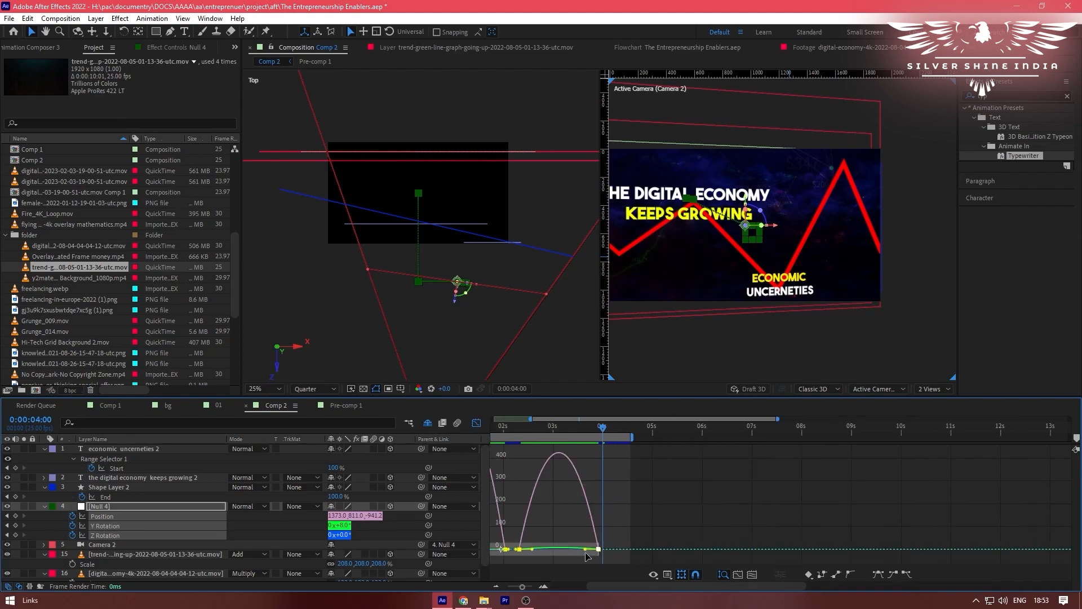
pyautogui.hscroll(-3, 586, 555)
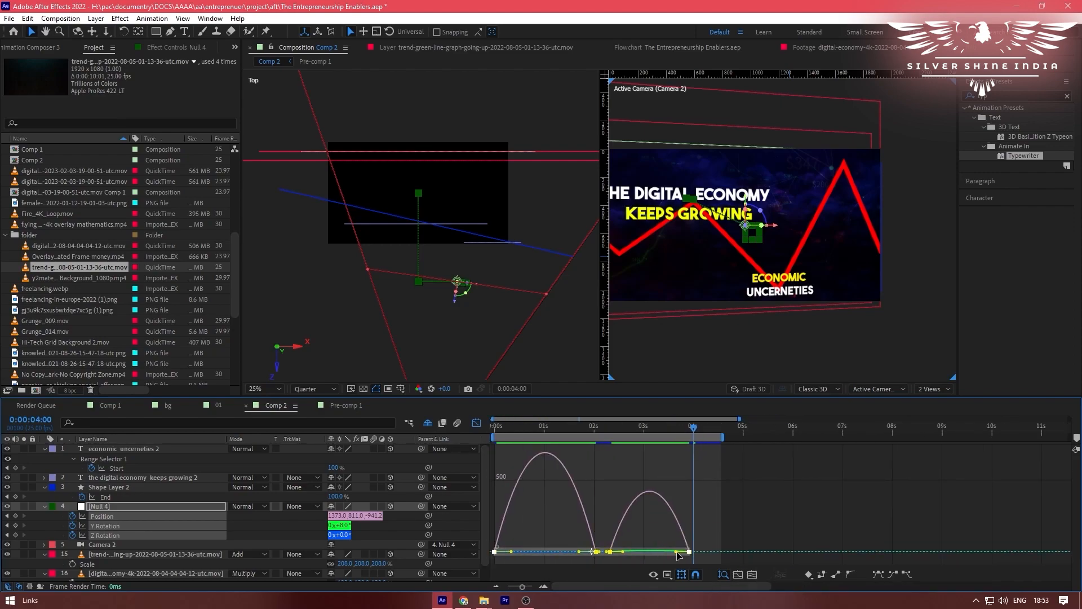
pyautogui.moveTo(671, 551); pyautogui.dragTo(608, 553)
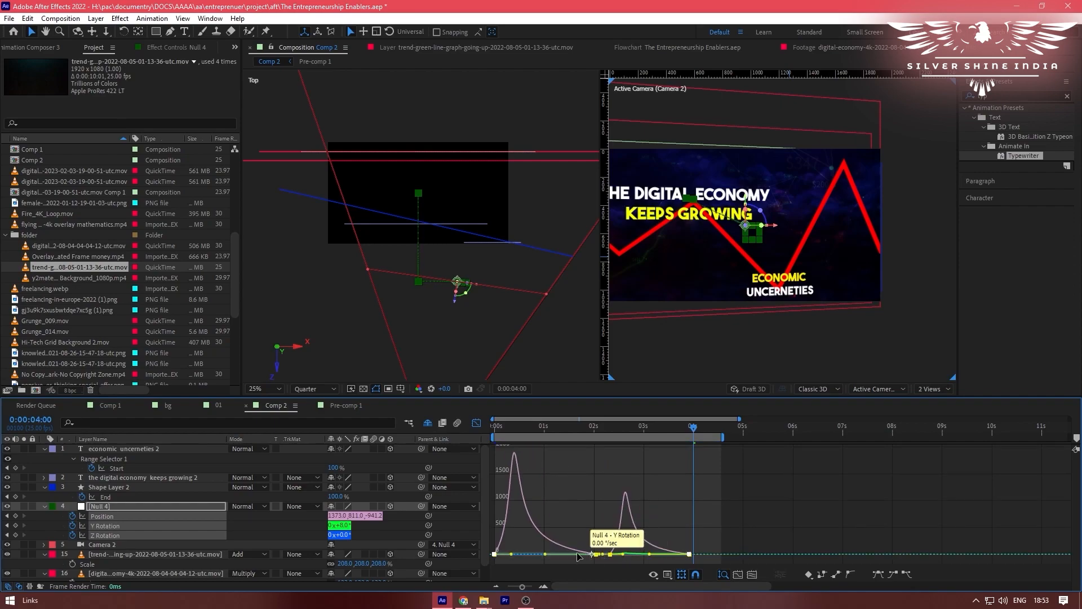
# - Play the animation to check the eased camera moves against the graph line, with the keyframe view restored
pyautogui.press('Home')
pyautogui.press('space')
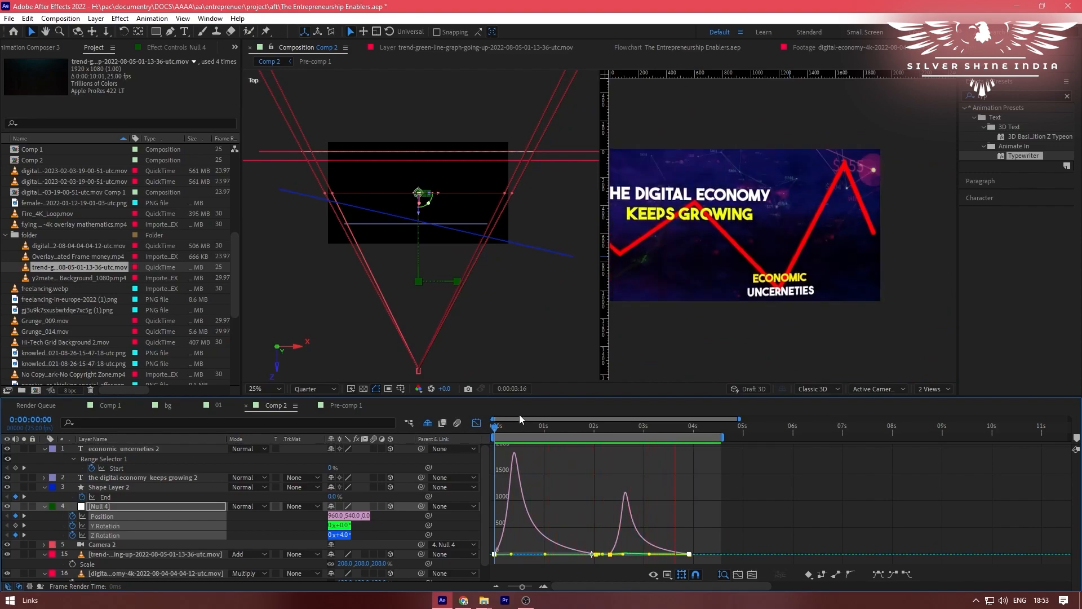
pyautogui.press('space')
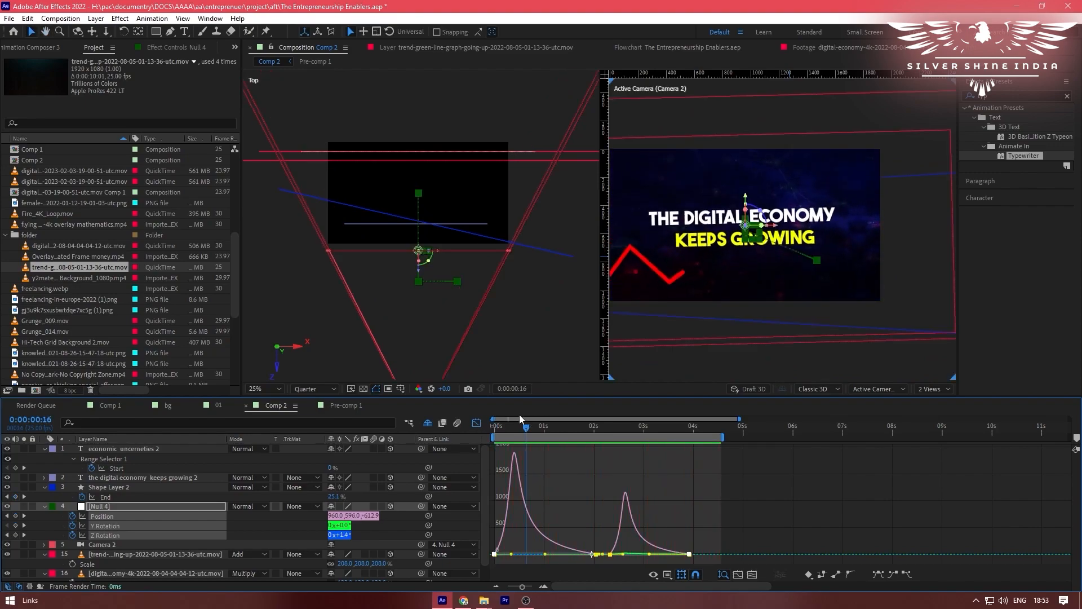
pyautogui.click(477, 423)
pyautogui.click(533, 498)
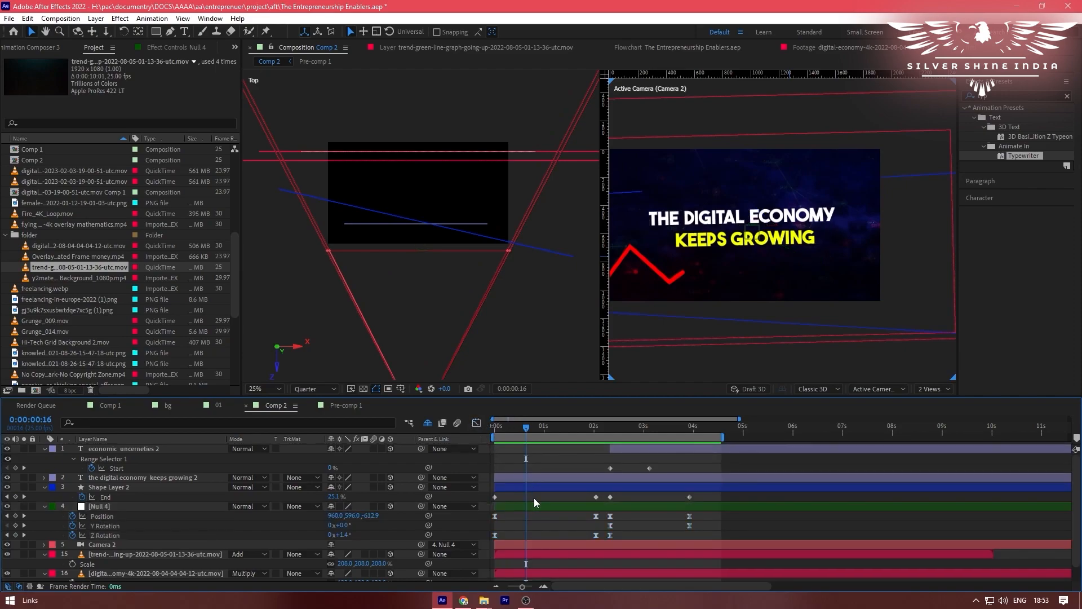
pyautogui.press('space')
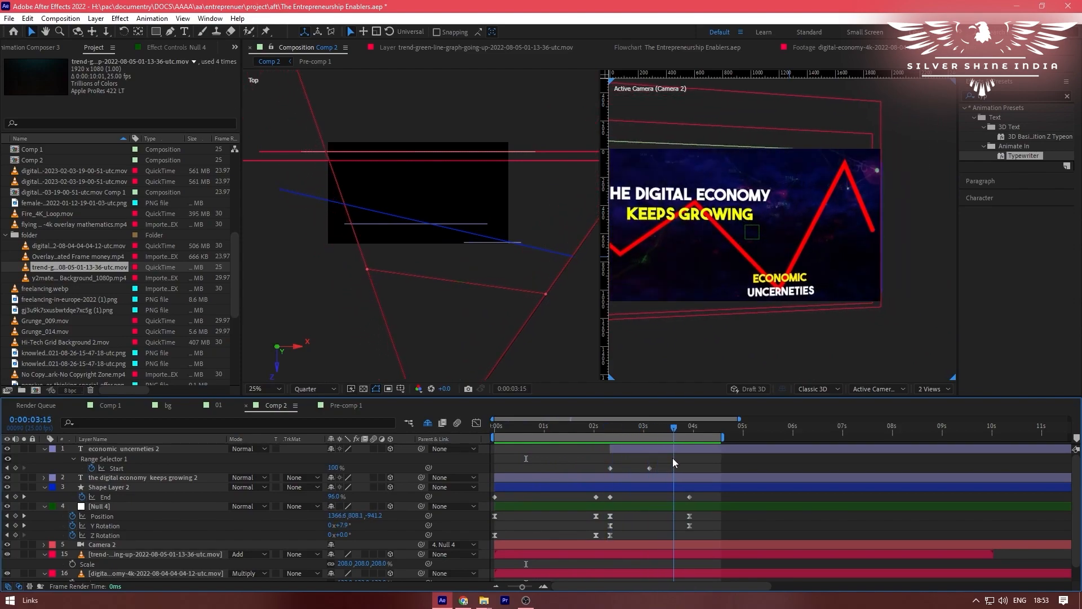
pyautogui.press('space')
# - Easy-ease Shape Layer 2's End keyframes and reshape their speed graph to peak early and slow down gradually, like the camera
pyautogui.click(483, 496)
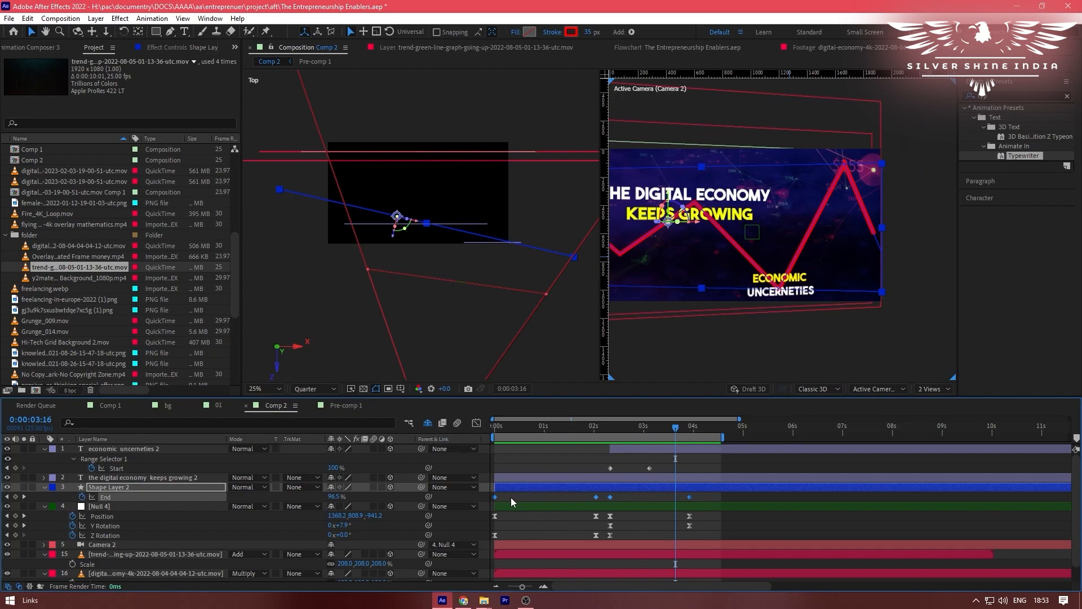
pyautogui.click(476, 423)
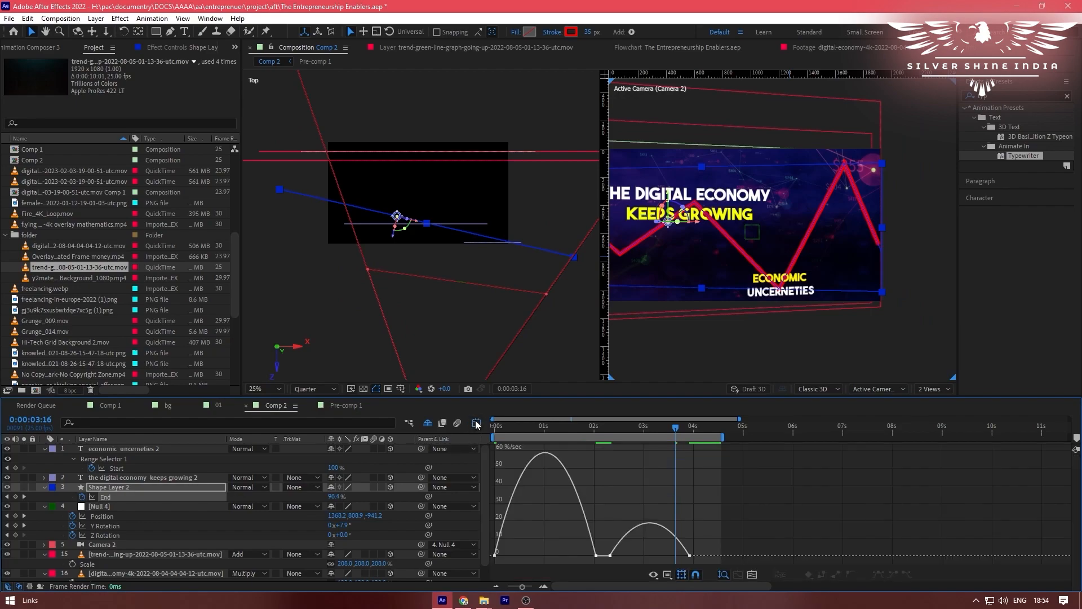
pyautogui.moveTo(704, 560); pyautogui.dragTo(483, 544)
pyautogui.moveTo(579, 555); pyautogui.dragTo(531, 556)
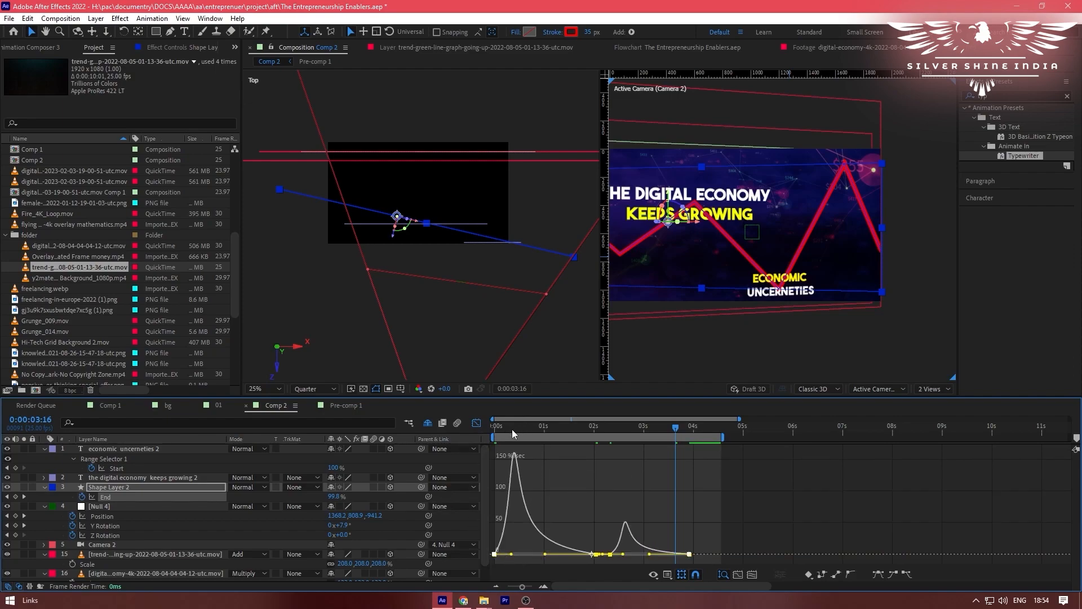
# - Replay the animation from the start to check that the line's easing matches the camera, and return to the keyframe view
pyautogui.moveTo(512, 429); pyautogui.dragTo(464, 436)
pyautogui.press('space')
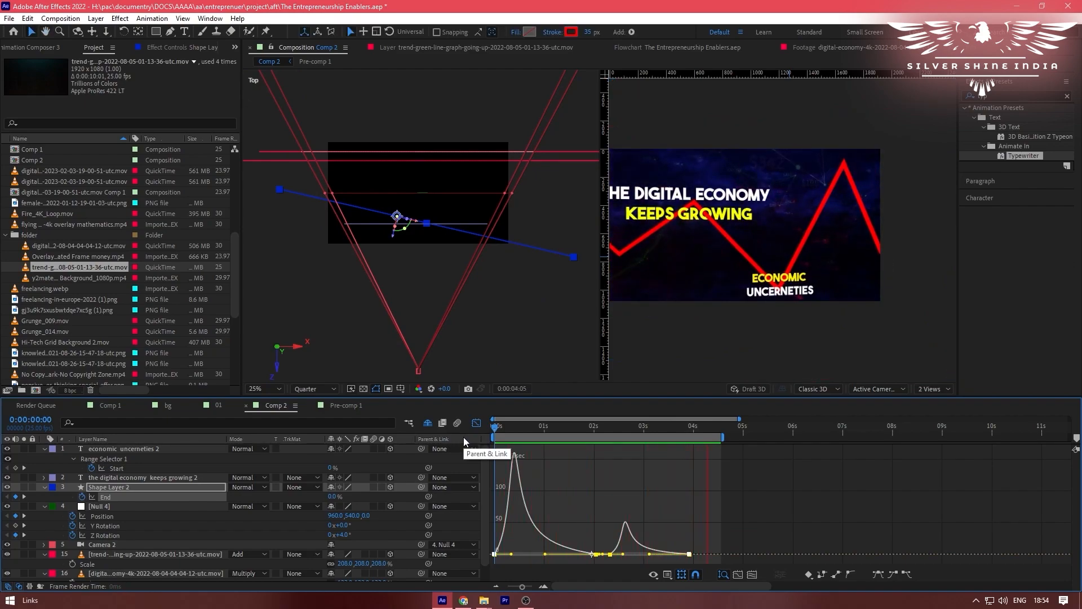
pyautogui.click(477, 423)
pyautogui.moveTo(501, 430); pyautogui.dragTo(475, 438)
pyautogui.press('space')
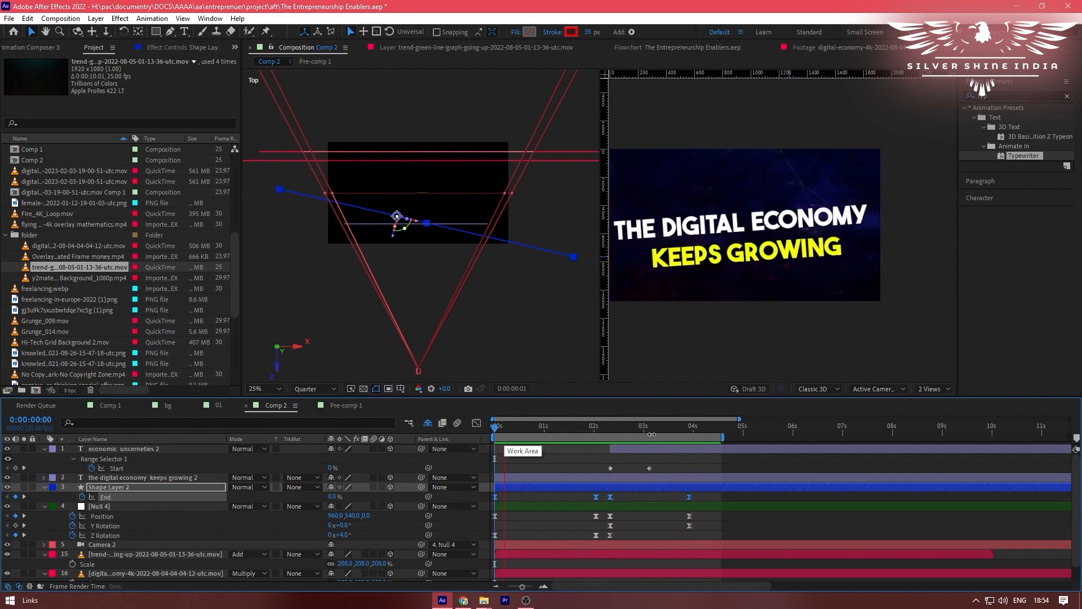
pyautogui.press('space')
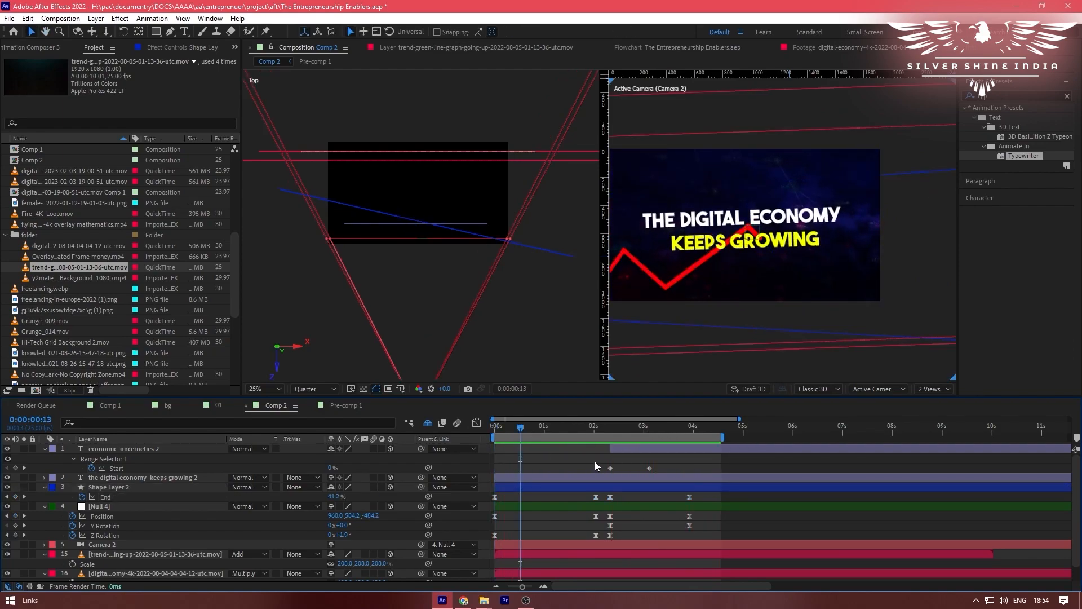
# - Add Overlay Animated Frame money.mp4 to Comp 2 at the start of the timeline, directly beneath Camera 2
pyautogui.moveTo(522, 429)
pyautogui.mouseDown()
pyautogui.moveTo(483, 429)
pyautogui.moveTo(571, 430)
pyautogui.moveTo(528, 442)
pyautogui.mouseUp()
pyautogui.press('Home')
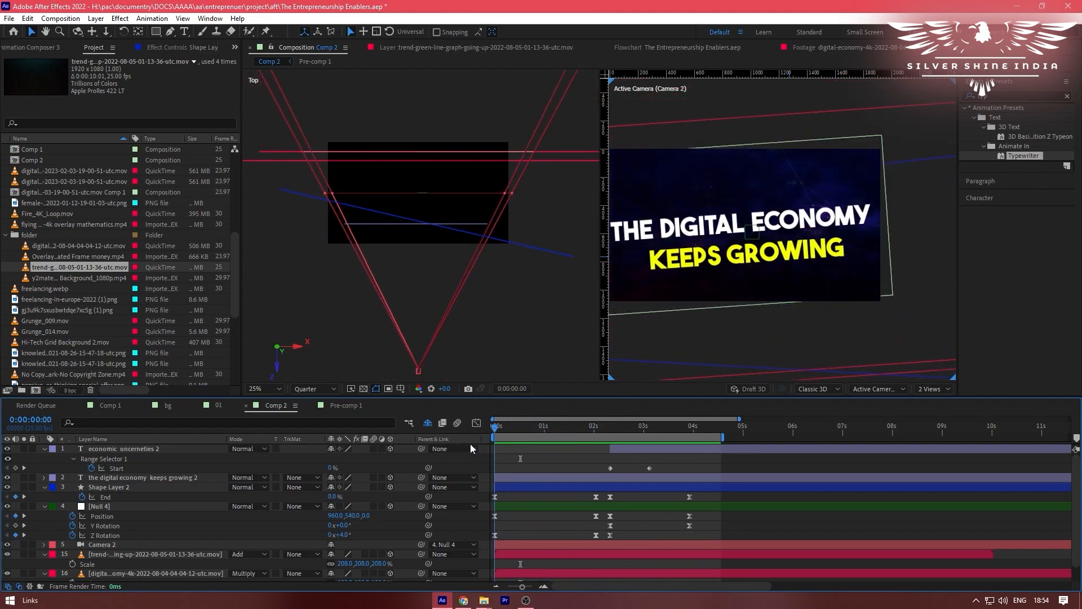
pyautogui.click(62, 256)
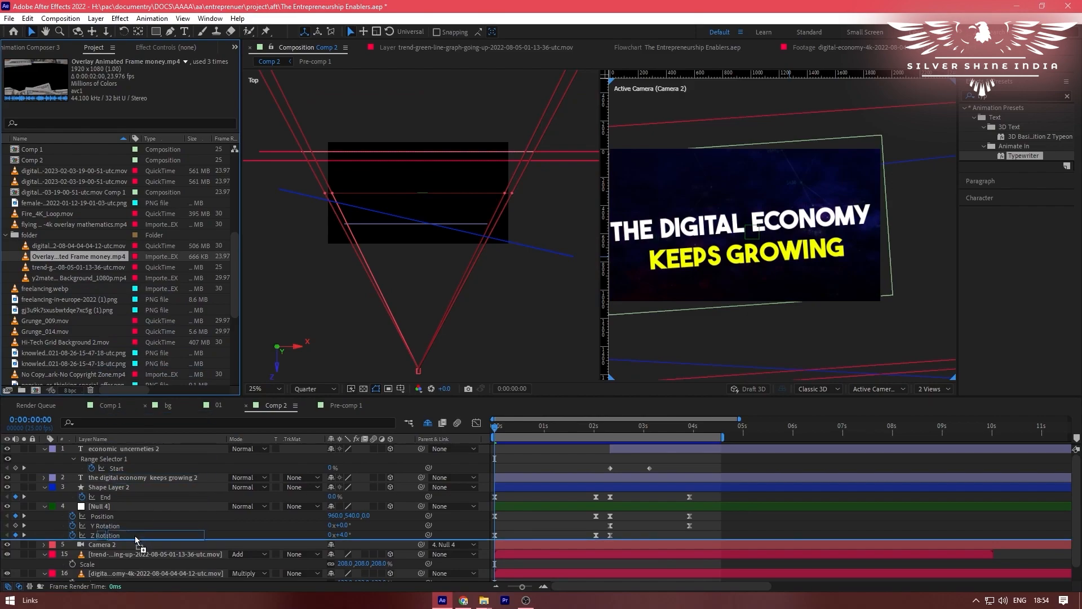
pyautogui.moveTo(137, 548); pyautogui.dragTo(136, 548)
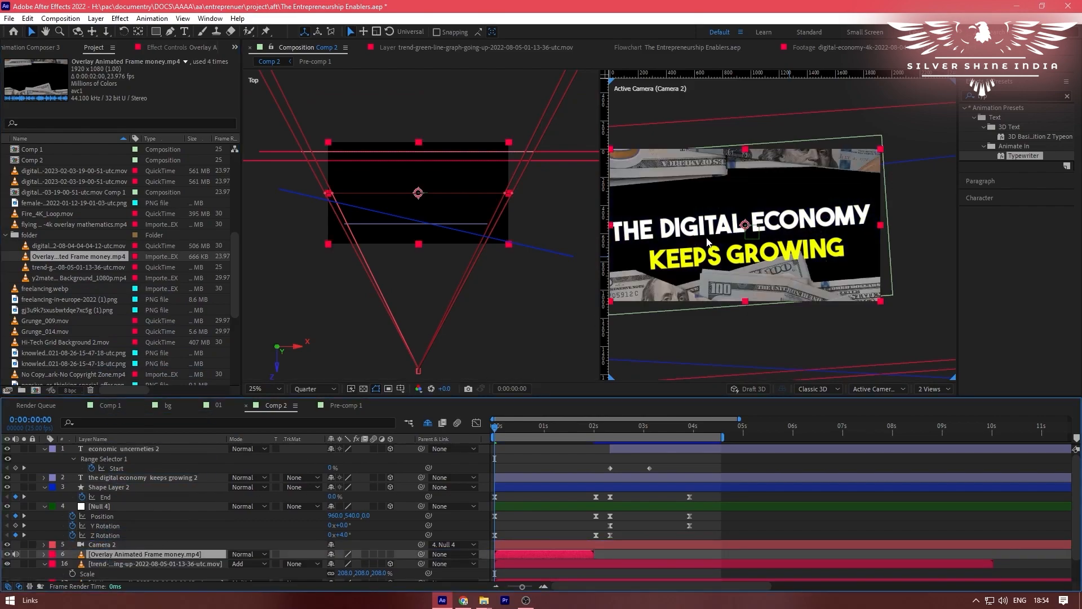
# - Make the money overlay a 3D layer, move it closer to the camera, and set its blending mode to Add
pyautogui.click(390, 554)
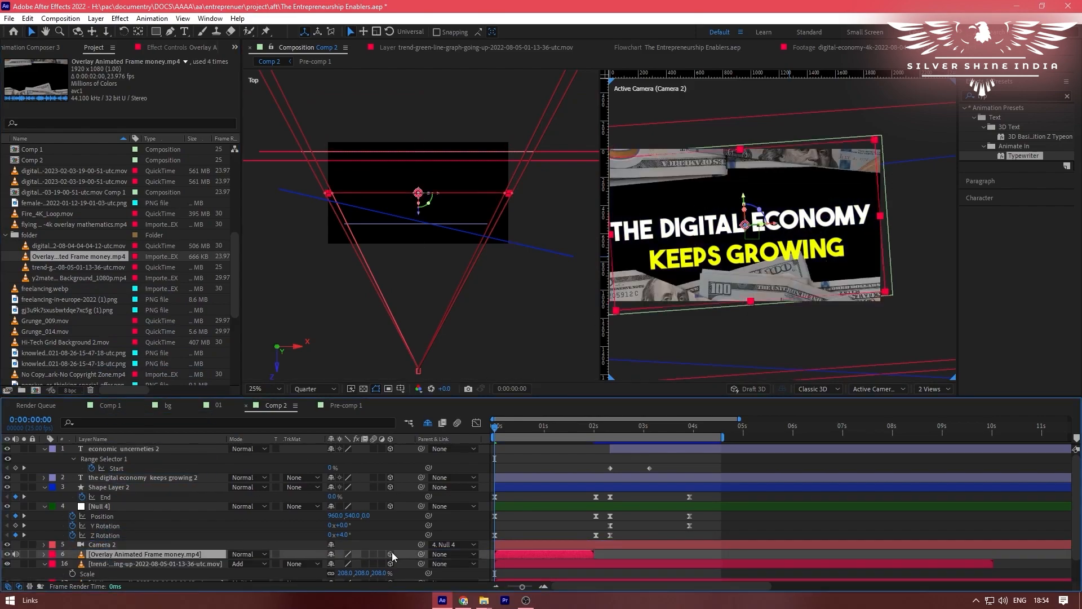
pyautogui.moveTo(418, 211); pyautogui.dragTo(421, 279)
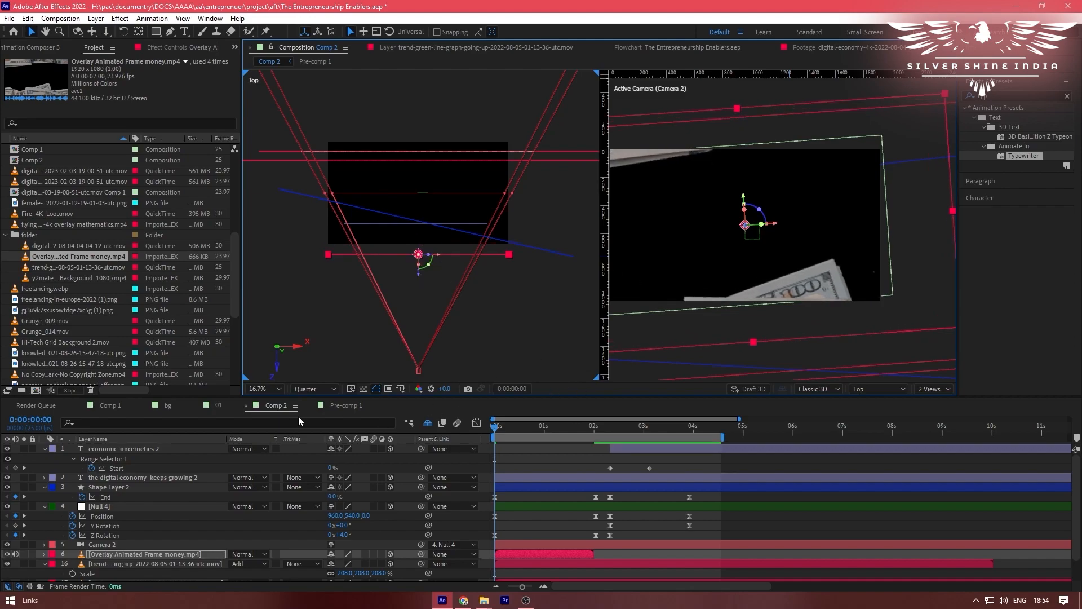
pyautogui.click(195, 553)
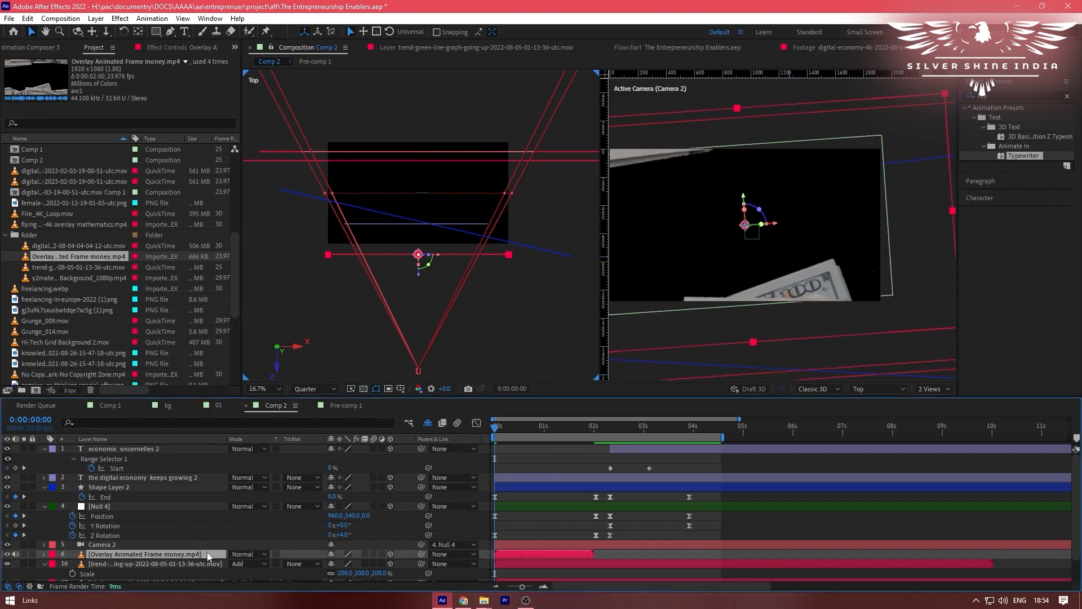
pyautogui.click(254, 553)
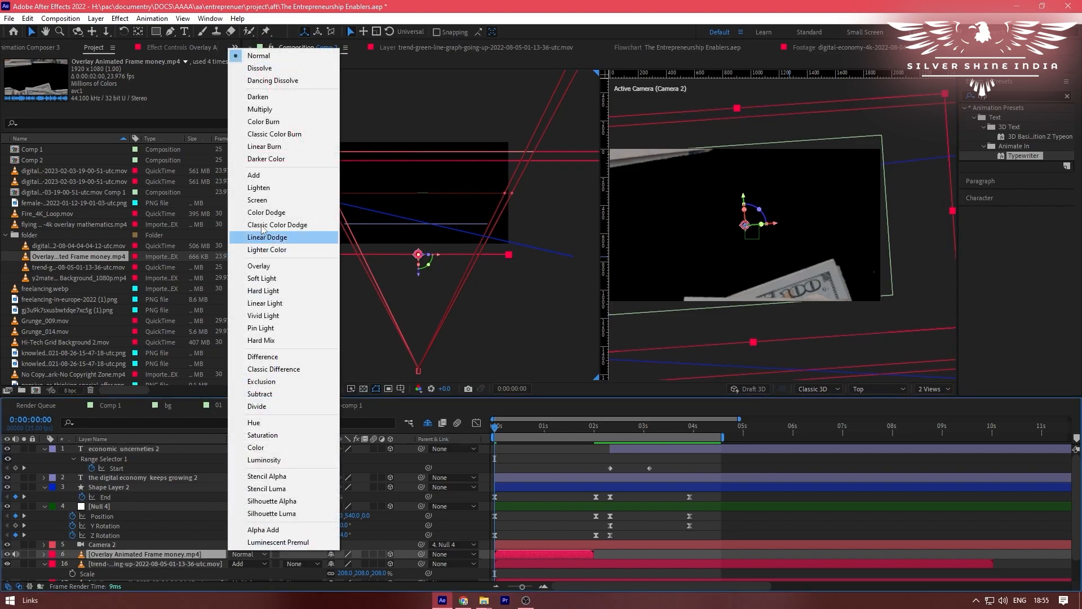
pyautogui.click(275, 175)
# - Time-stretch the money overlay layer by a factor of 250%, holding its in-point in place
pyautogui.rightClick(552, 552)
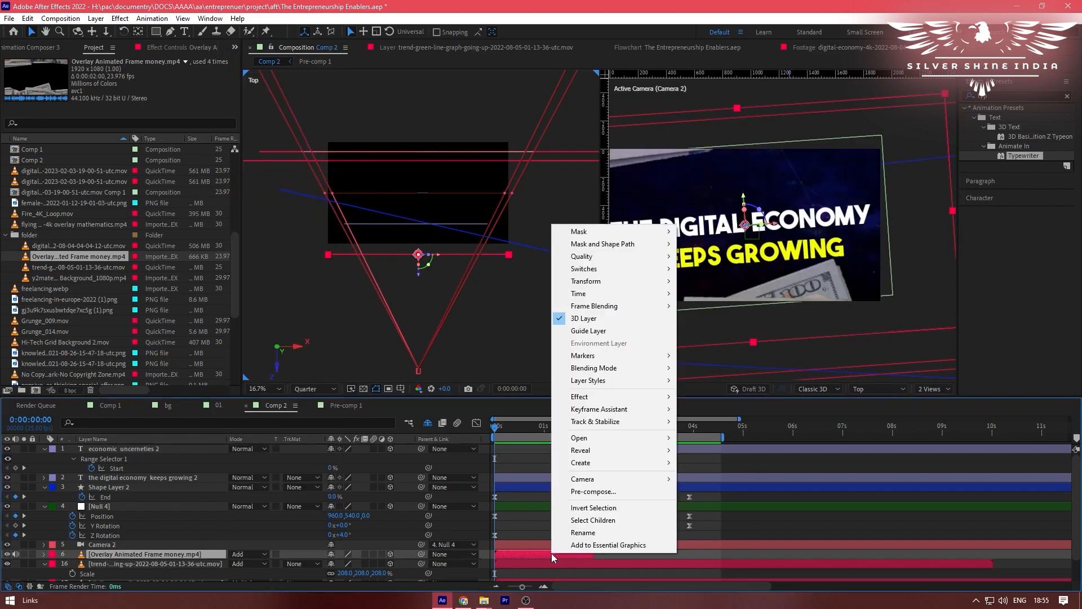
pyautogui.moveTo(615, 295)
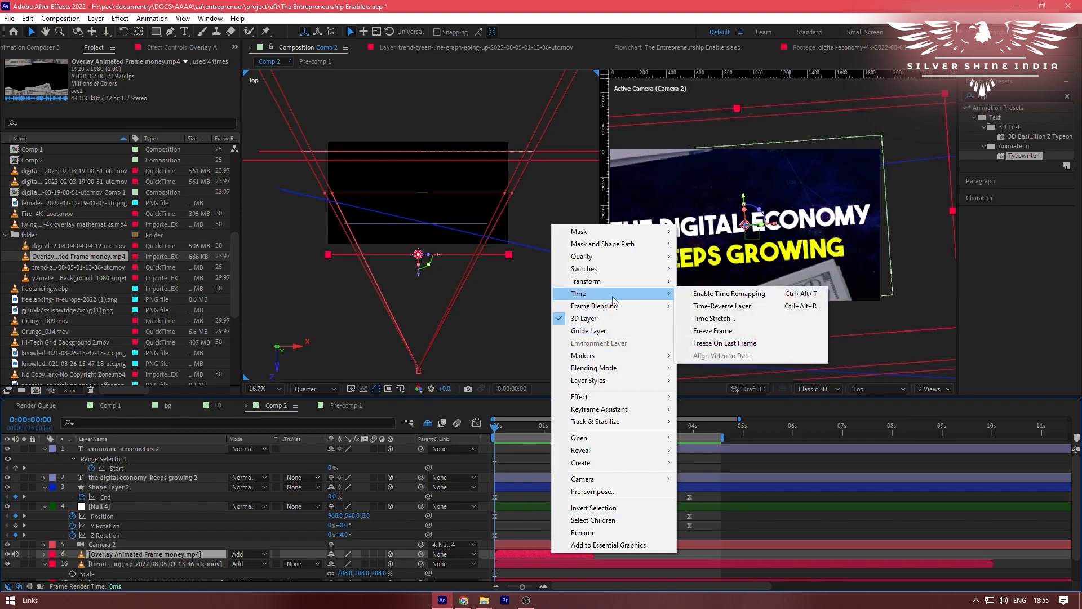
pyautogui.click(749, 319)
pyautogui.write('250')
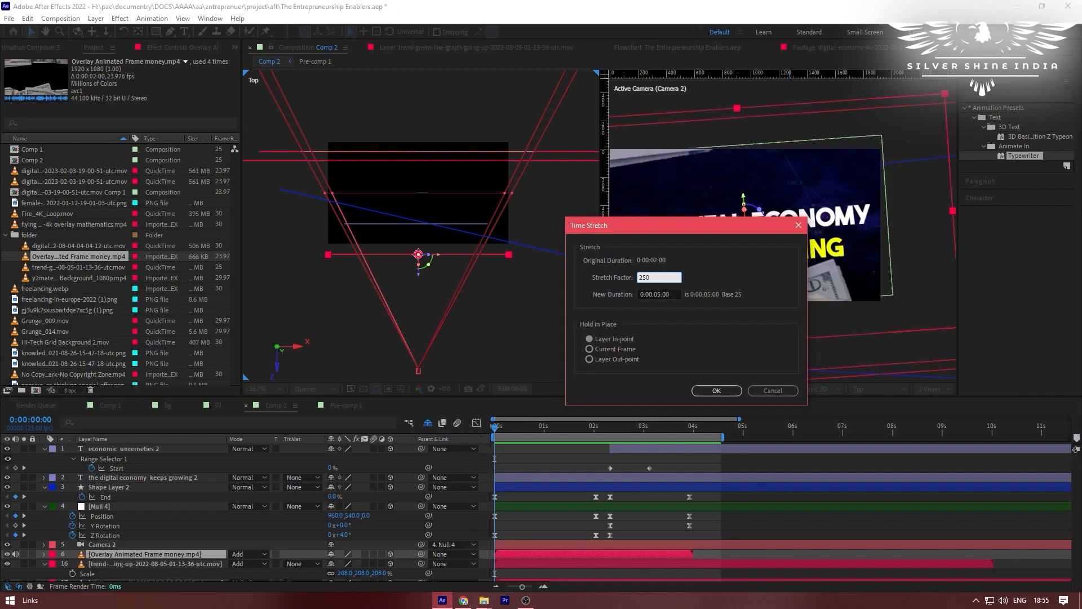
pyautogui.press('Return')
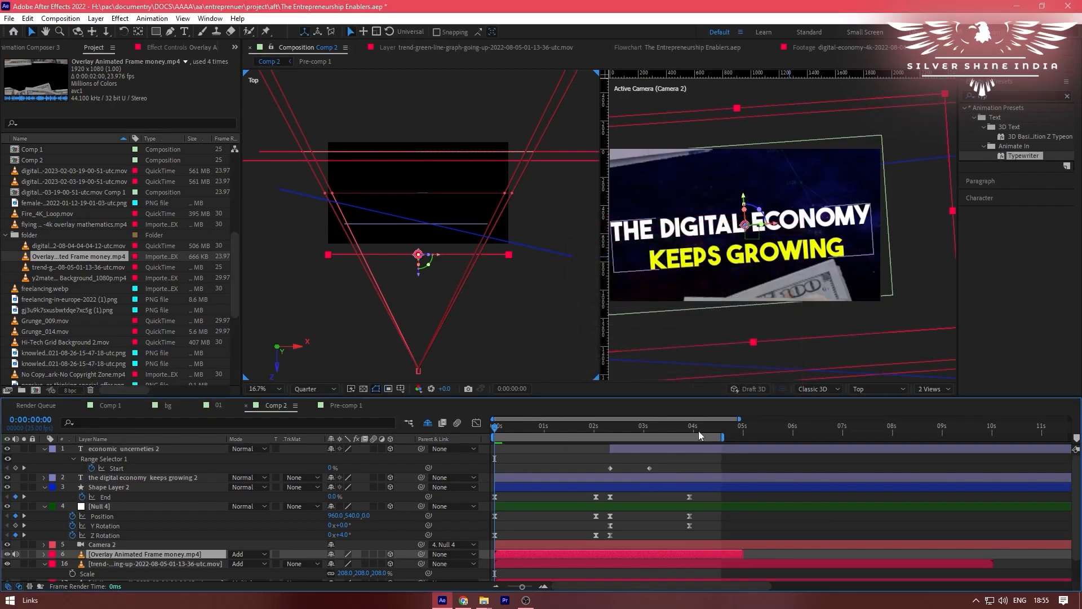
# - Split the money overlay at 0:00:03:06 and delete the part after the cut
pyautogui.moveTo(496, 429); pyautogui.dragTo(655, 434)
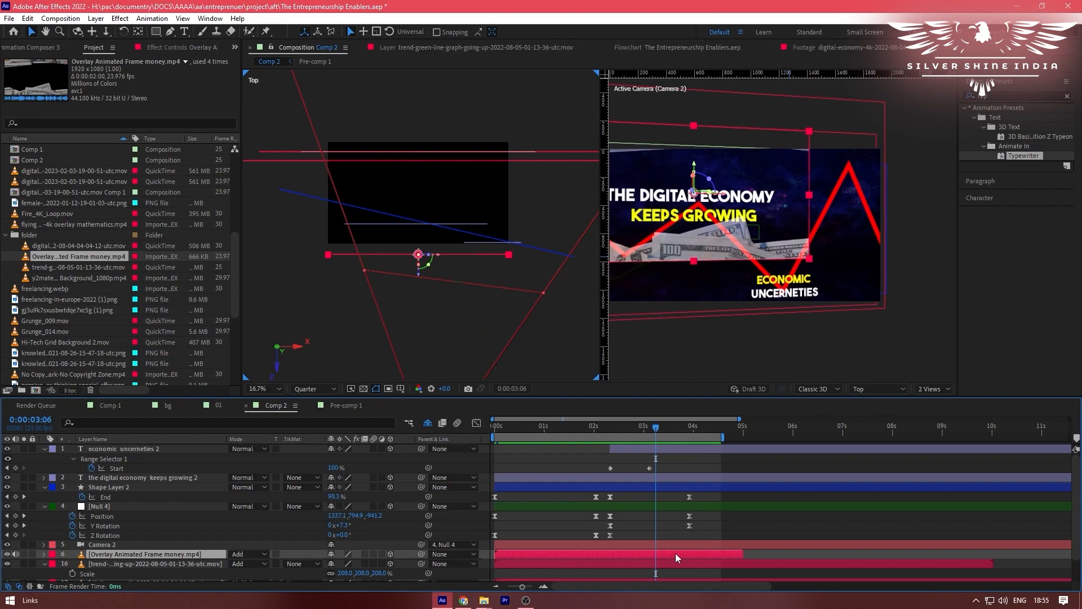
pyautogui.press('c')
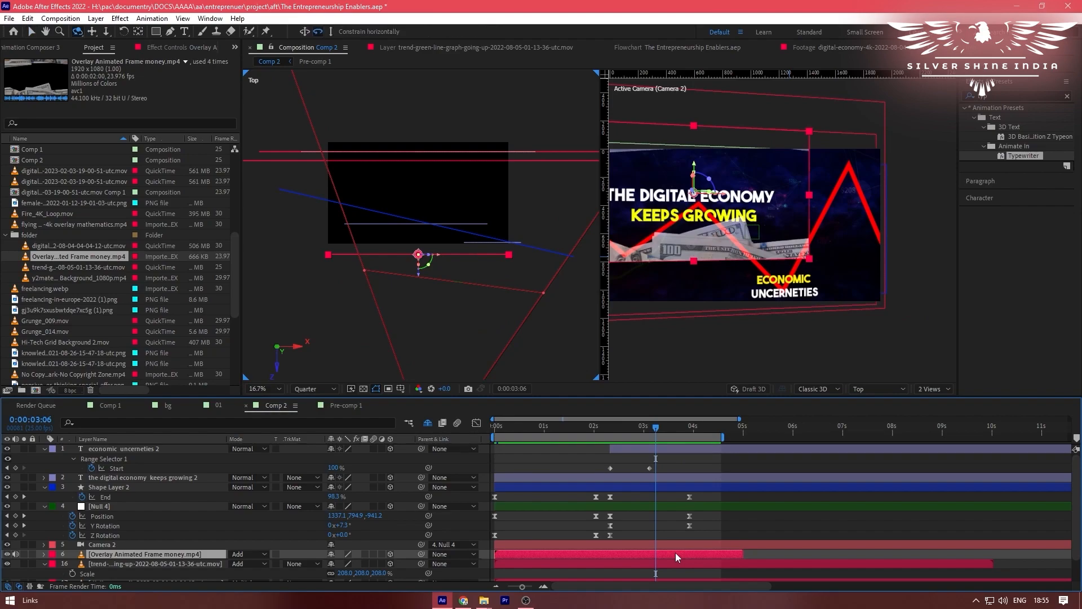
pyautogui.press('y')
pyautogui.hotkey('ctrl', 'shift', 'd')
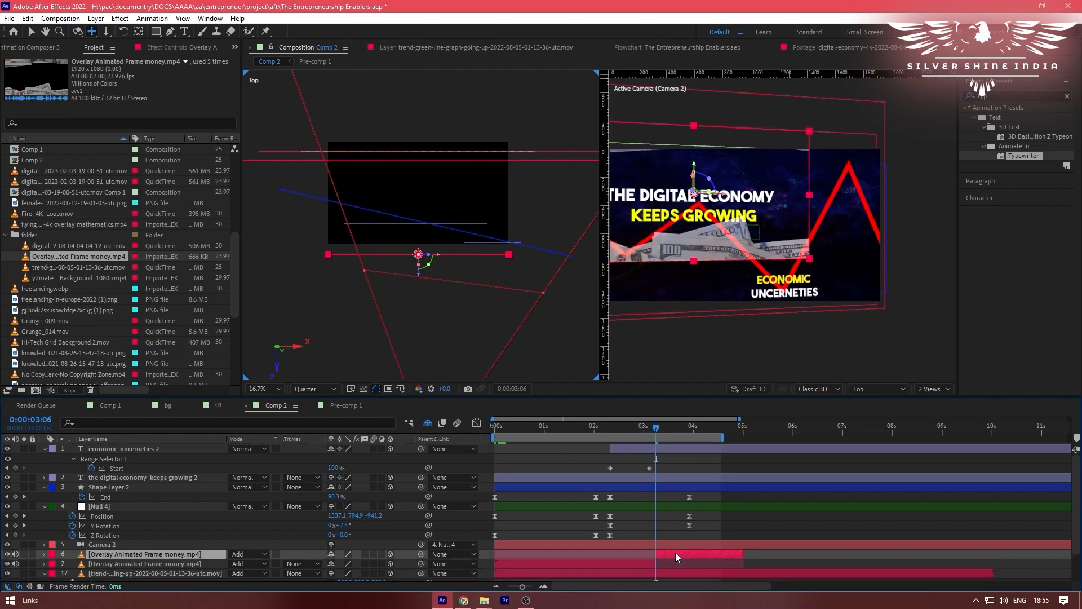
pyautogui.press('Delete')
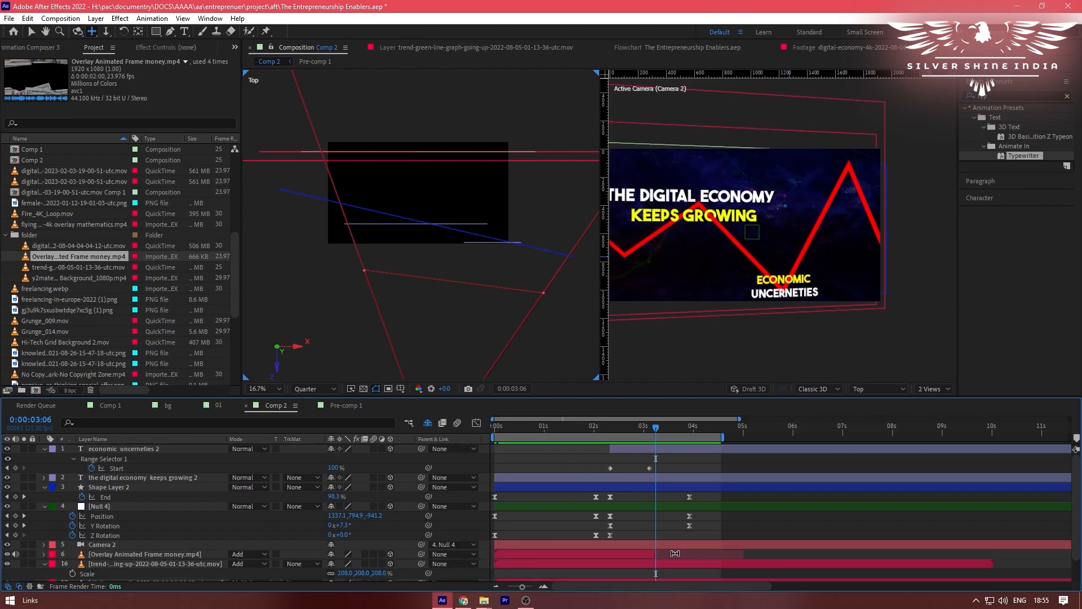
# - Time-stretch the trimmed money overlay by a factor of 300%
pyautogui.rightClick(653, 553)
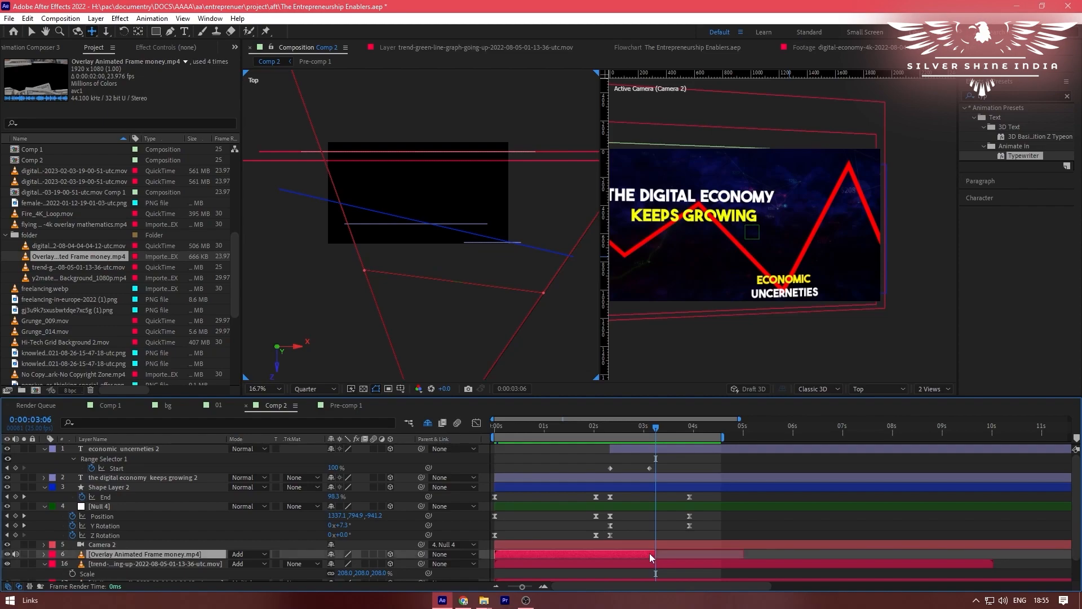
pyautogui.moveTo(721, 295)
pyautogui.click(812, 318)
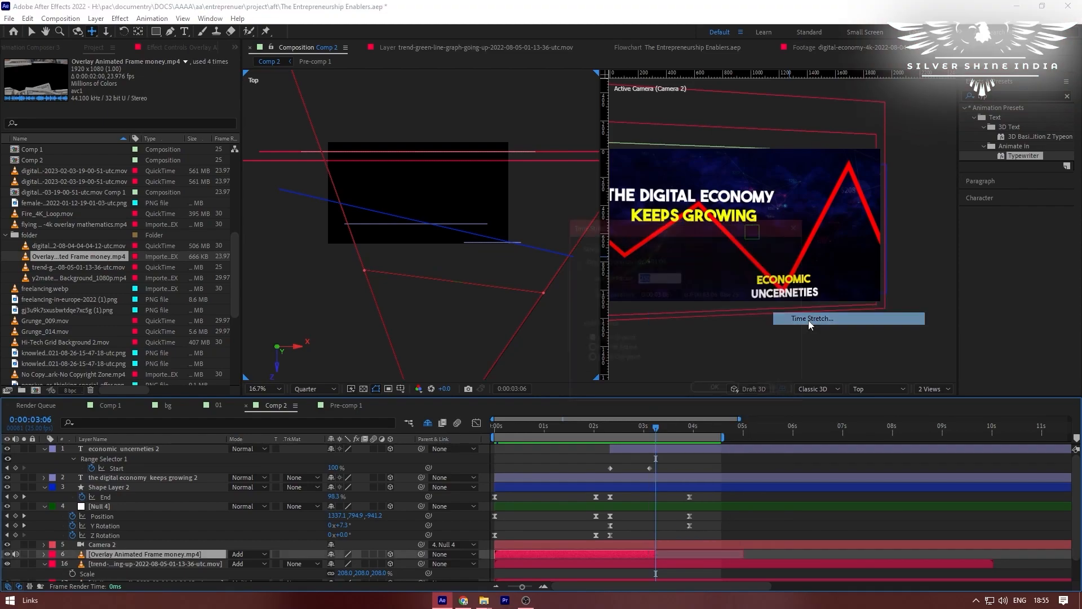
pyautogui.write('30')
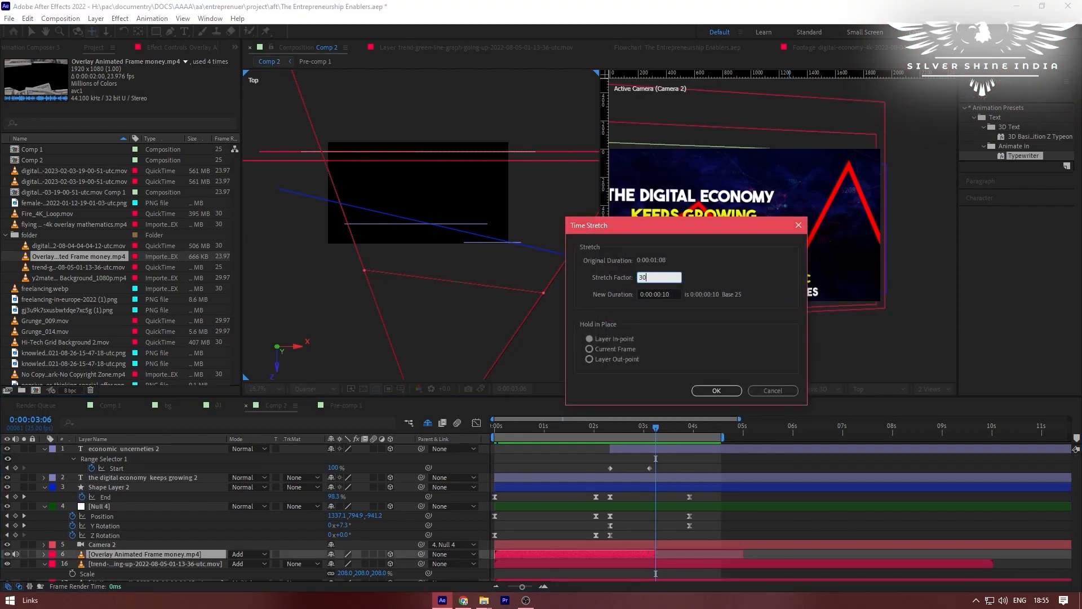
pyautogui.write('0')
pyautogui.press('Return')
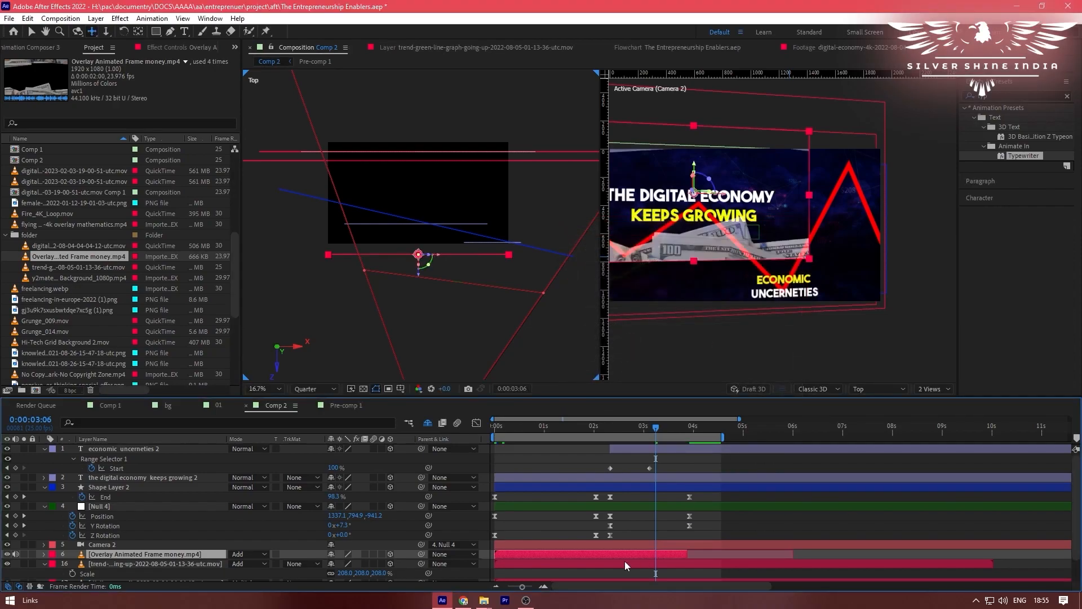
# - Set the money overlay's time stretch factor to 400% so it covers the whole animation
pyautogui.rightClick(627, 553)
pyautogui.moveTo(676, 293)
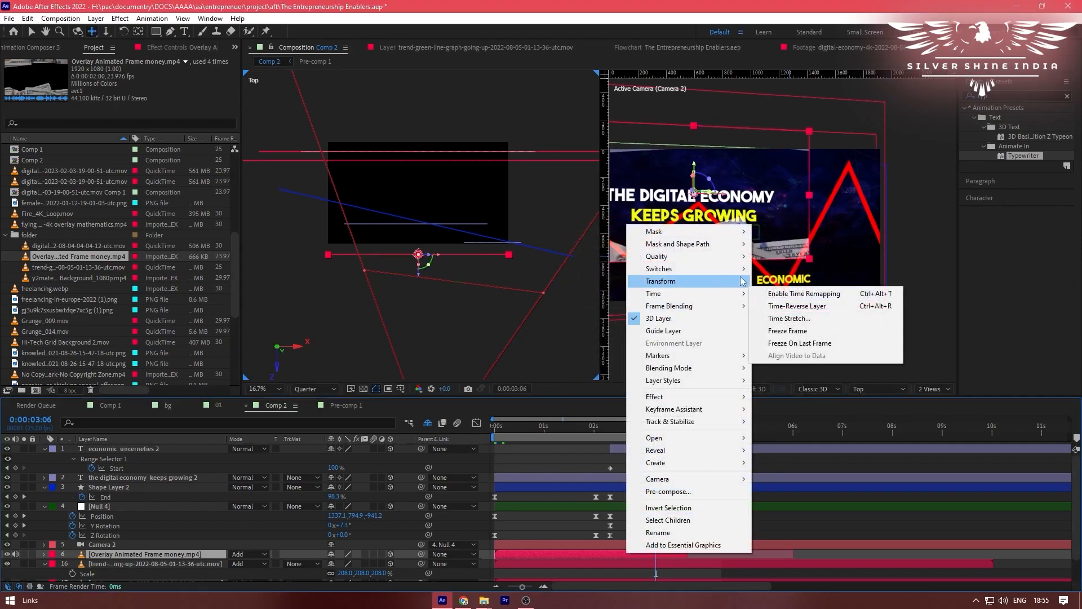
pyautogui.click(789, 317)
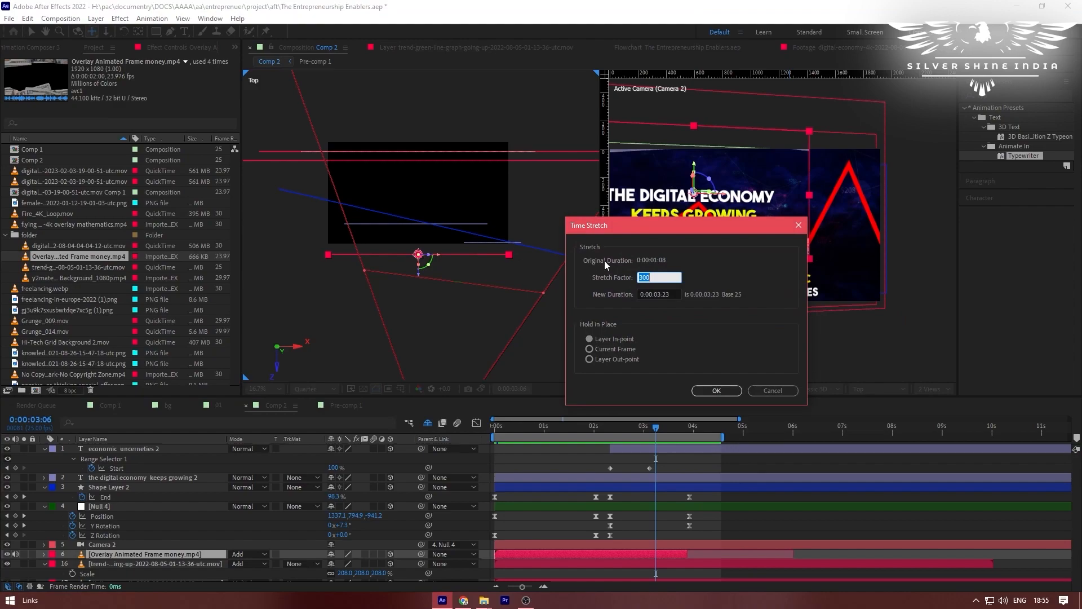
pyautogui.write('40')
pyautogui.press('Return')
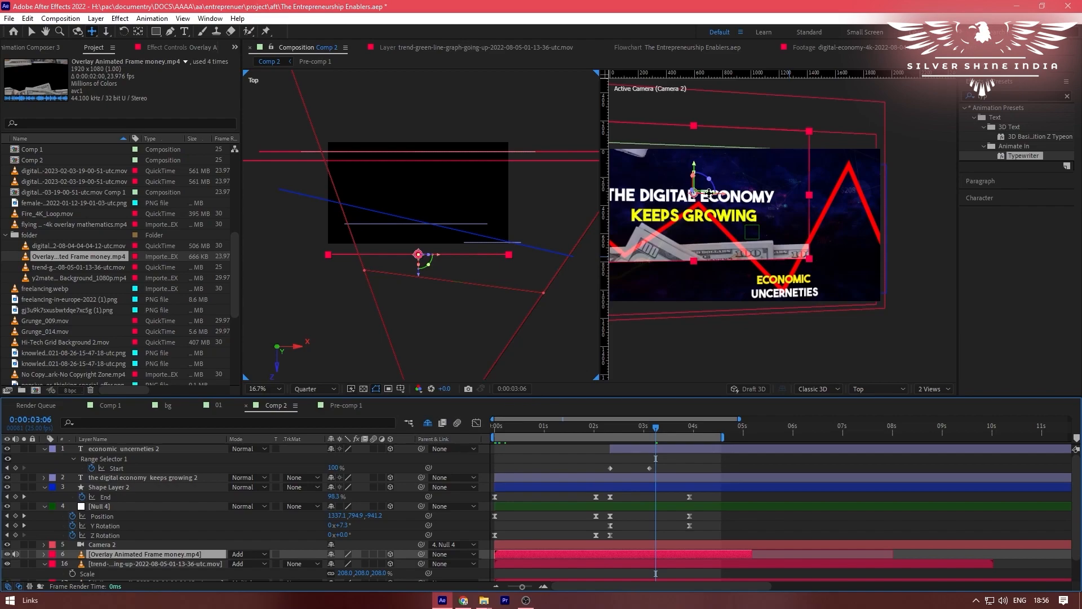
# - Move the money overlay sideways to about X 1284 and closer to the camera at about Z -798
pyautogui.press('v')
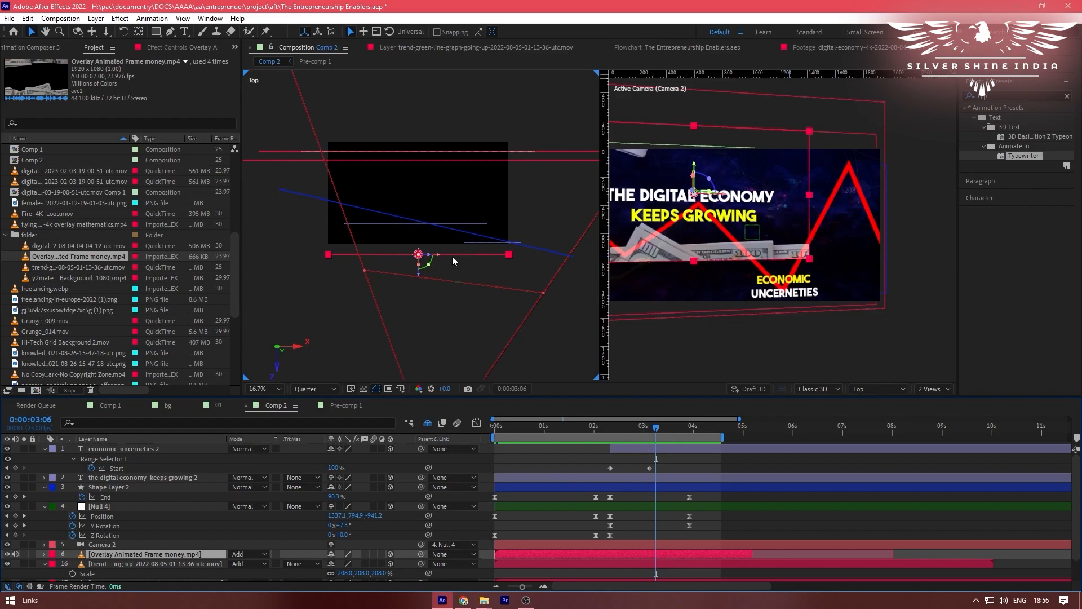
pyautogui.moveTo(437, 253); pyautogui.dragTo(470, 269)
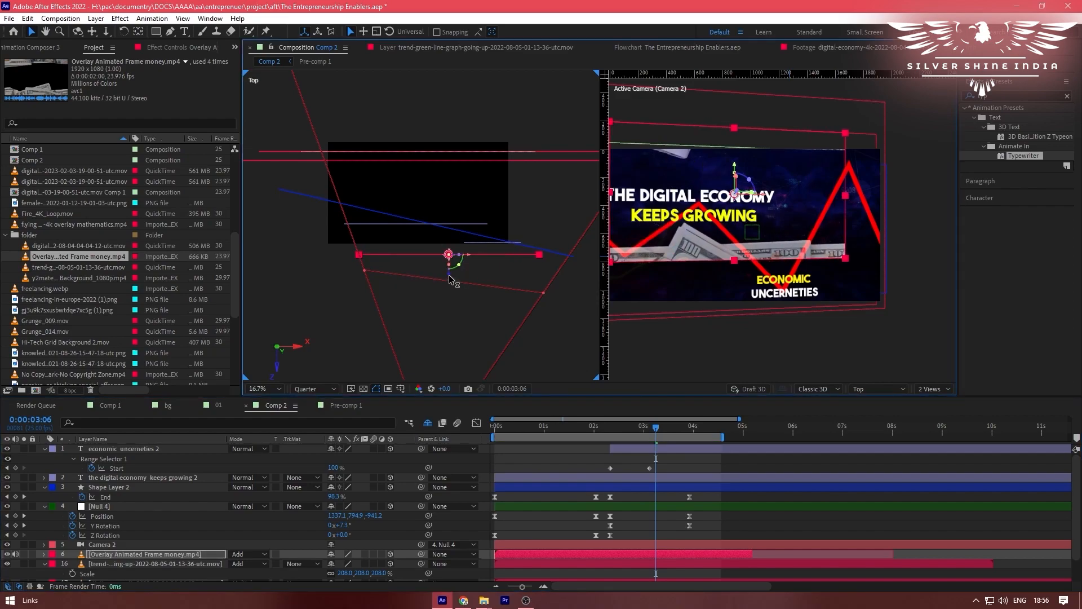
pyautogui.moveTo(451, 279); pyautogui.dragTo(451, 292)
# - Lower the money overlay to about Y 746 and set its scale to 130% so the bills frame the shot
pyautogui.press('s')
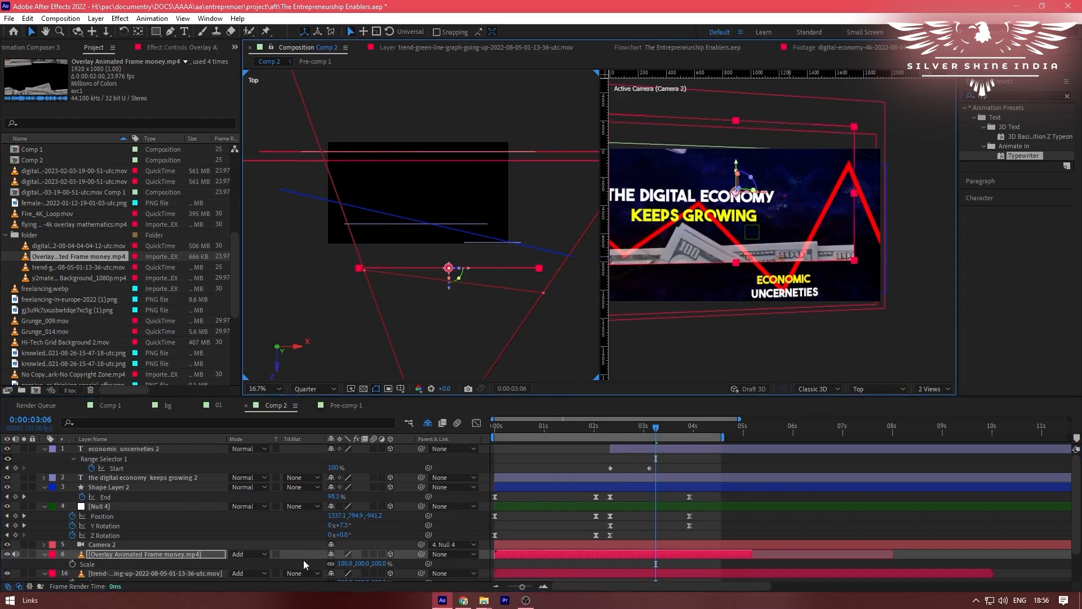
pyautogui.moveTo(342, 564); pyautogui.dragTo(462, 462)
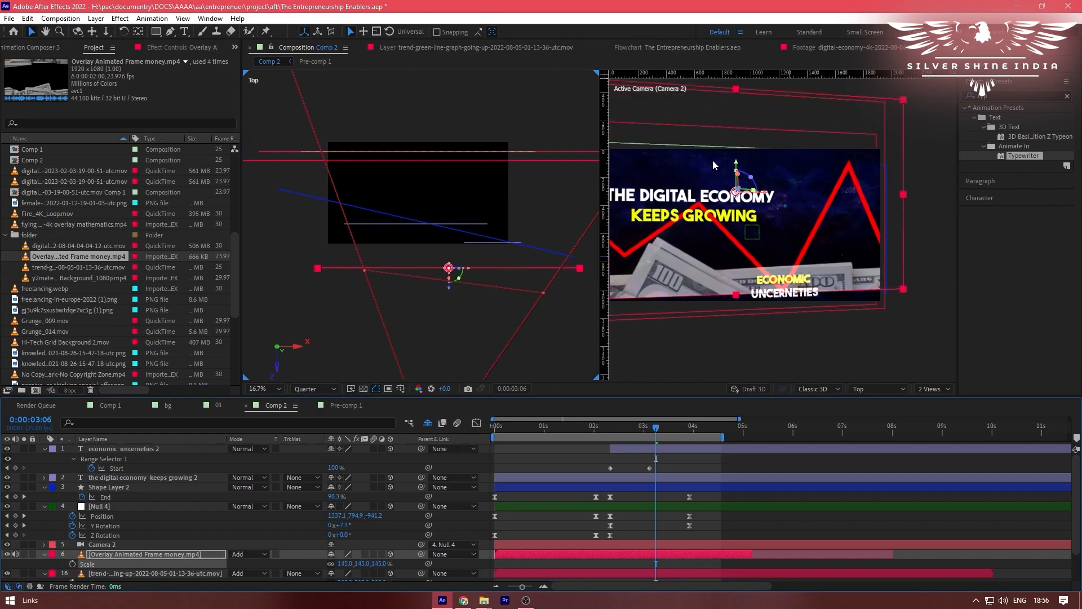
pyautogui.moveTo(736, 165); pyautogui.dragTo(743, 195)
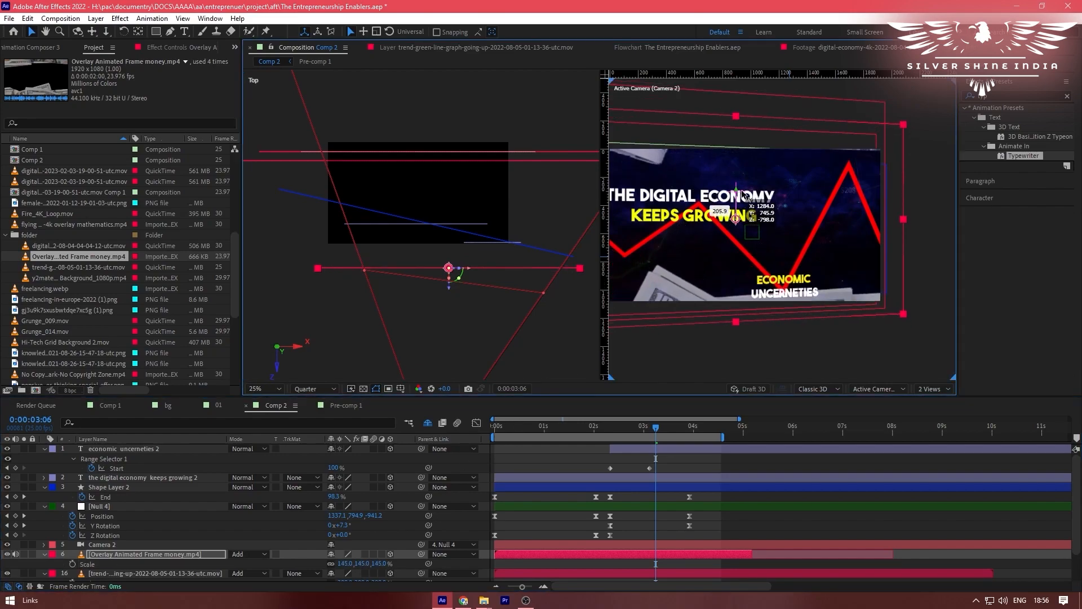
pyautogui.click(347, 564)
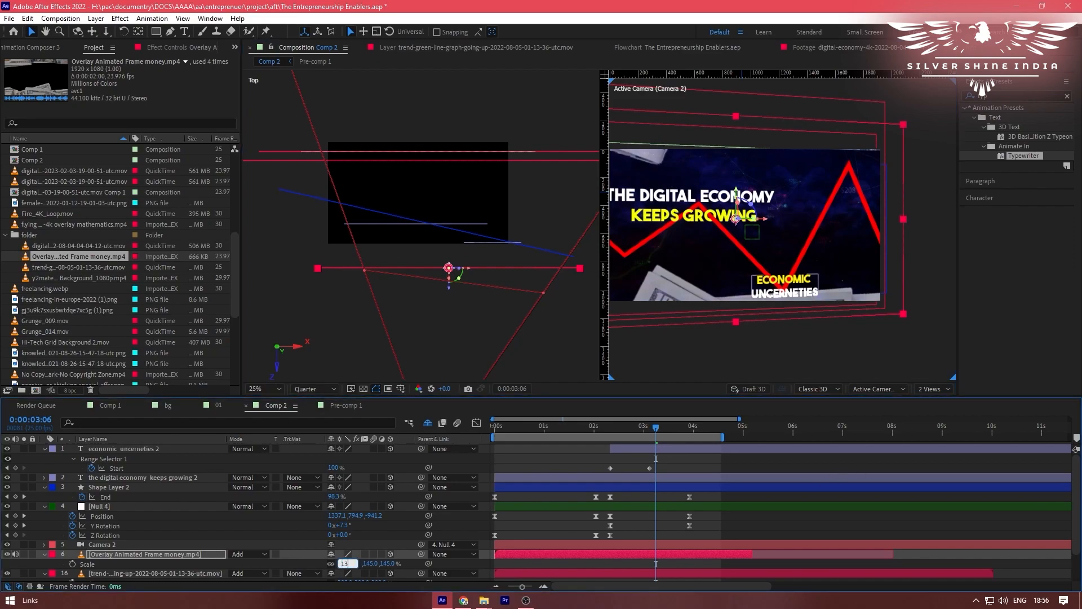
pyautogui.press('Return')
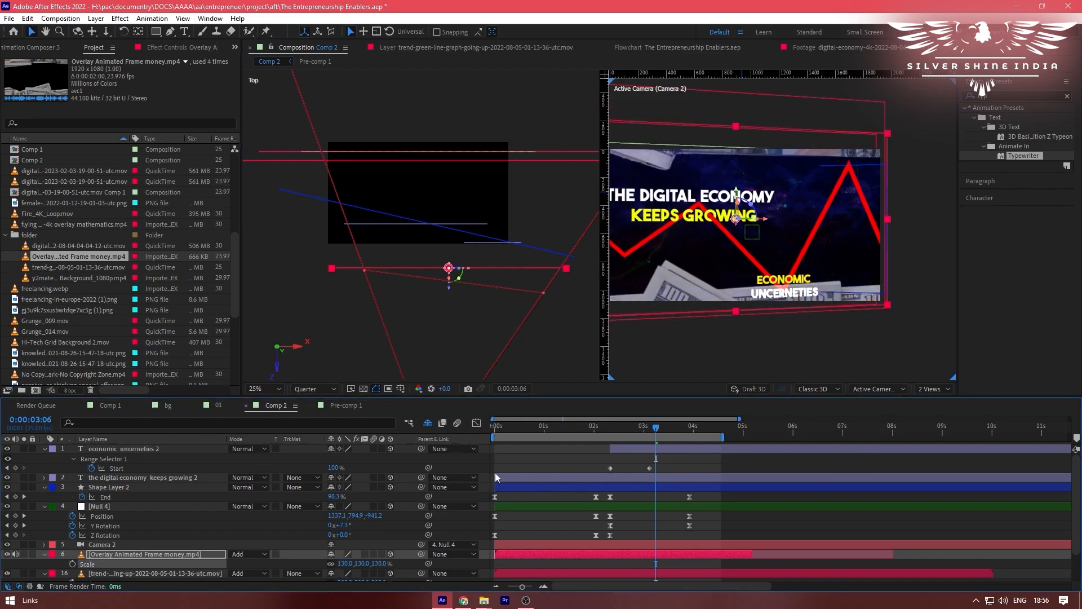
# - Switch to a single enlarged camera view and play the animation from the start to check the money overlay
pyautogui.click(496, 427)
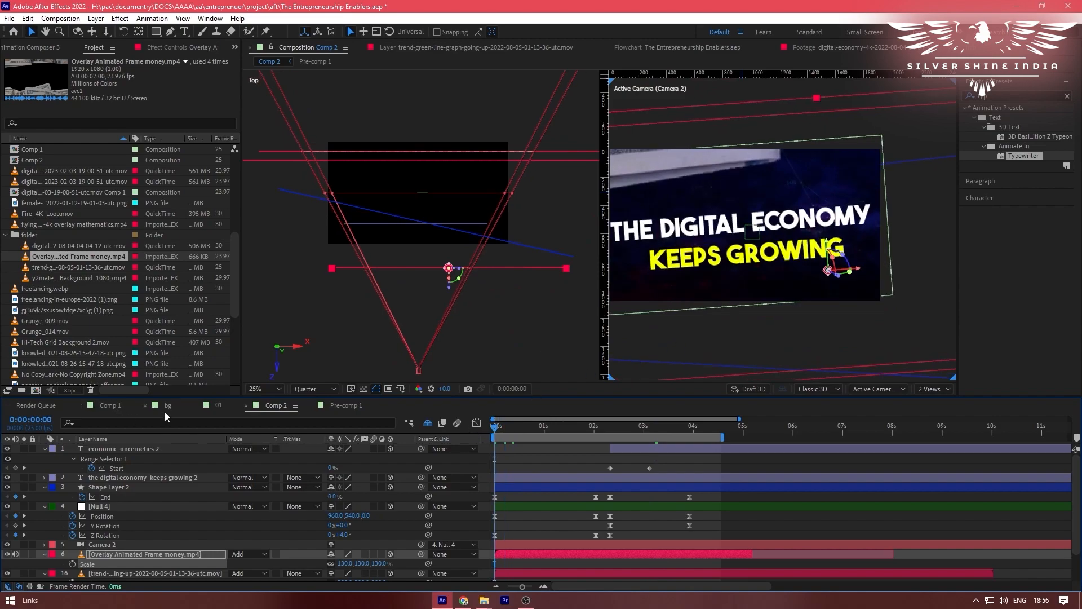
pyautogui.click(925, 389)
pyautogui.click(923, 399)
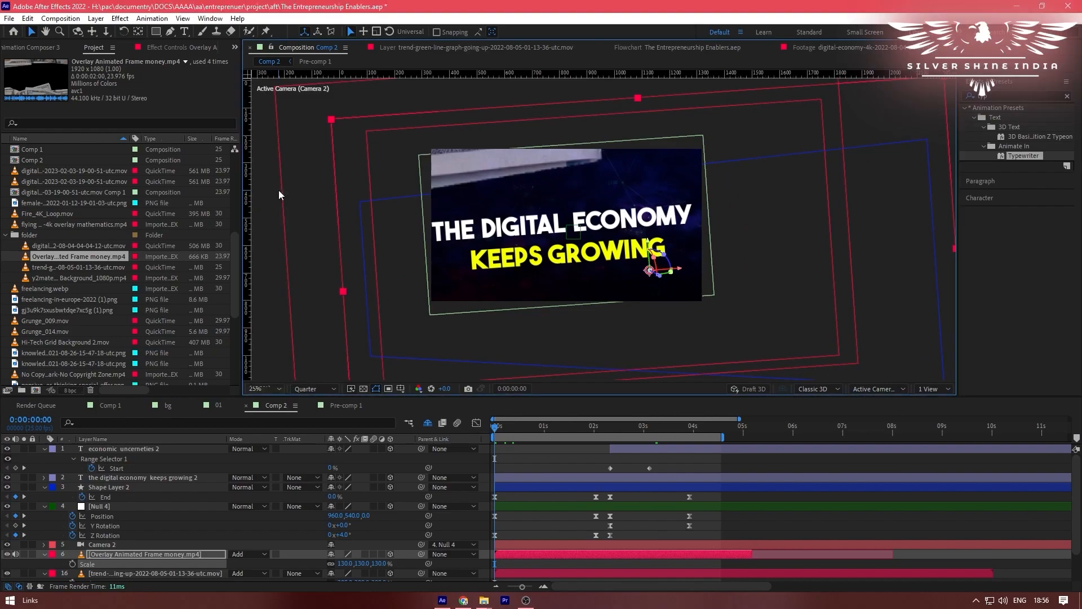
pyautogui.scroll(3, 527, 224)
pyautogui.press('space')
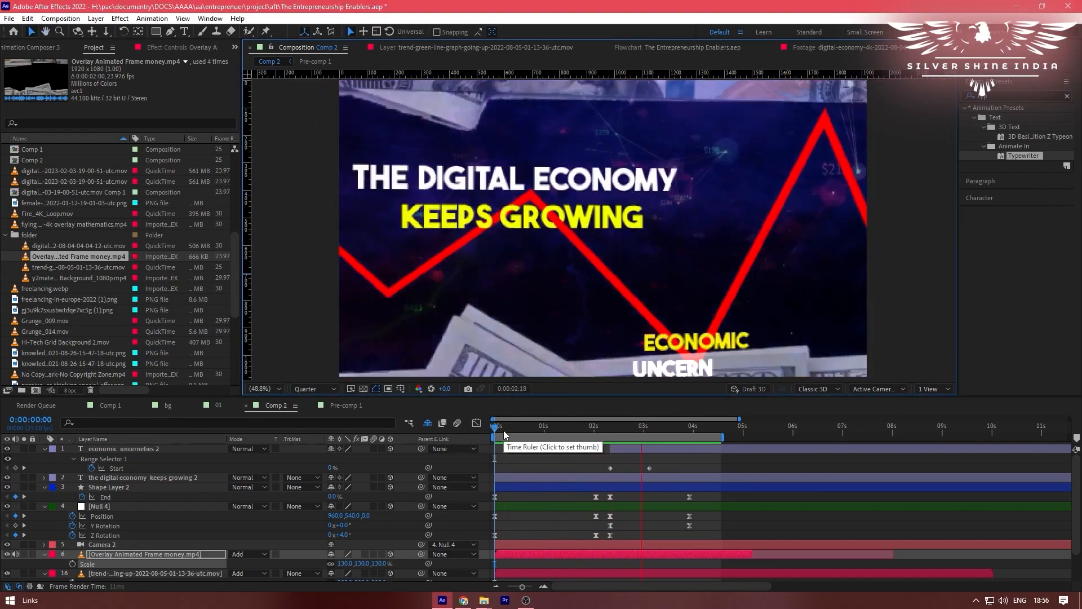
pyautogui.press('space')
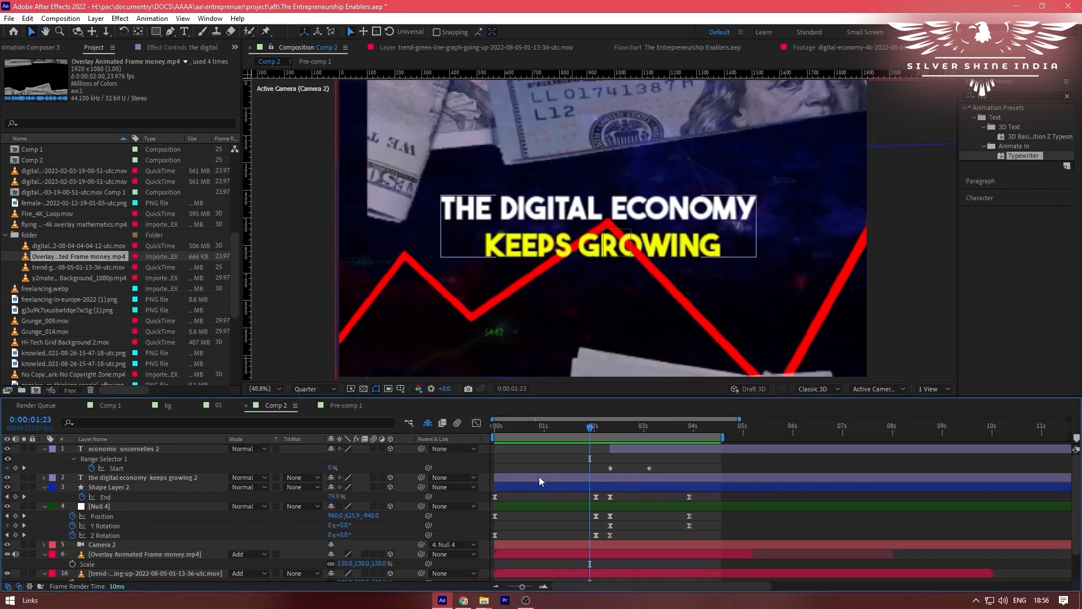
# - Find the Deep Glow effect and apply it to the "the digital economy keeps growing 2" text layer
pyautogui.click(539, 476)
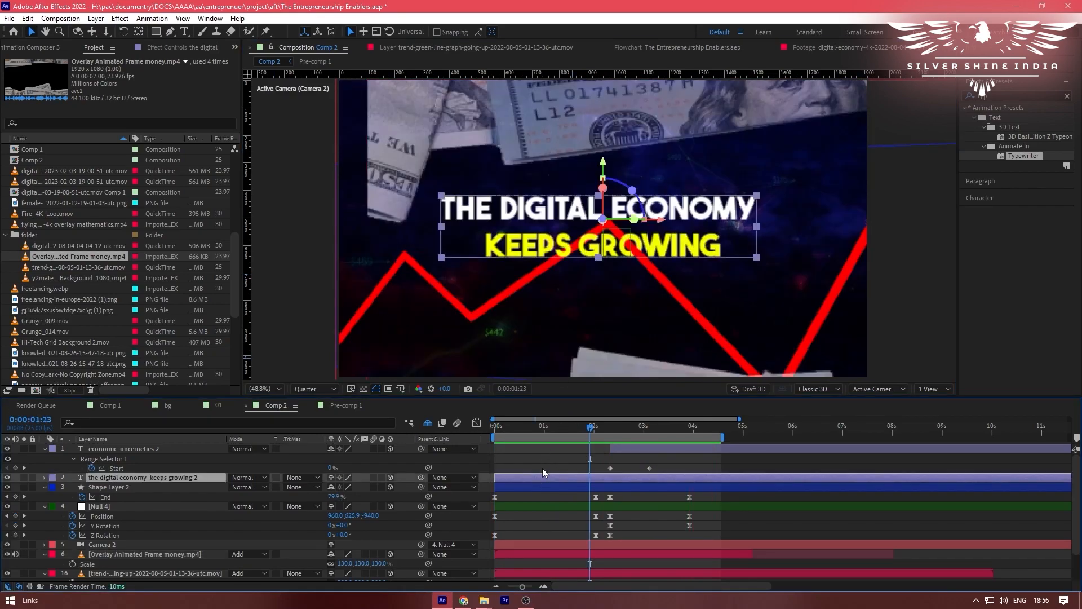
pyautogui.click(1068, 96)
pyautogui.write('deep')
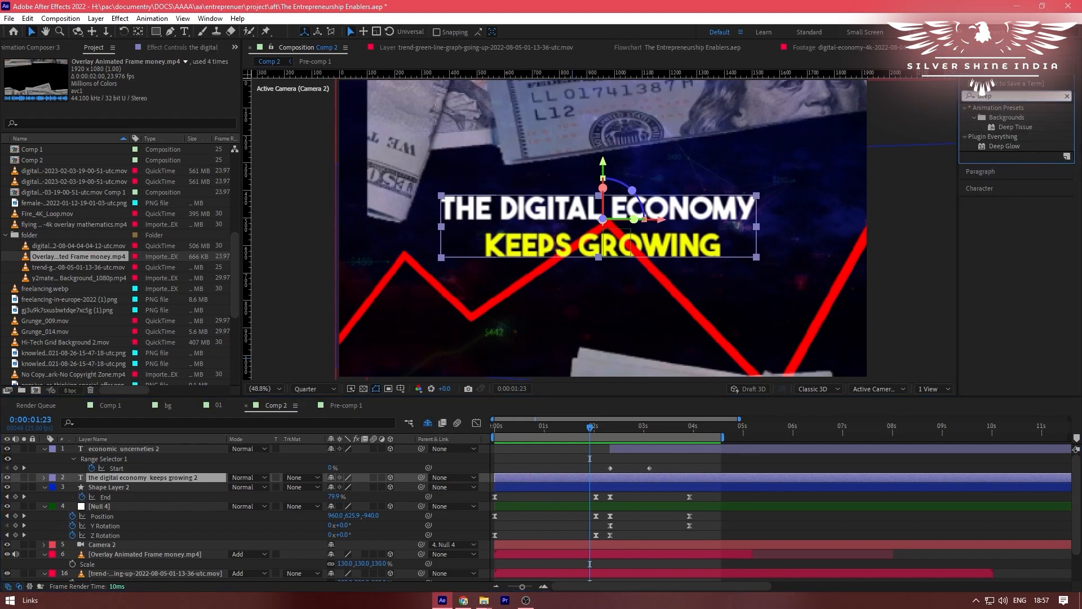
pyautogui.moveTo(999, 147); pyautogui.dragTo(563, 476)
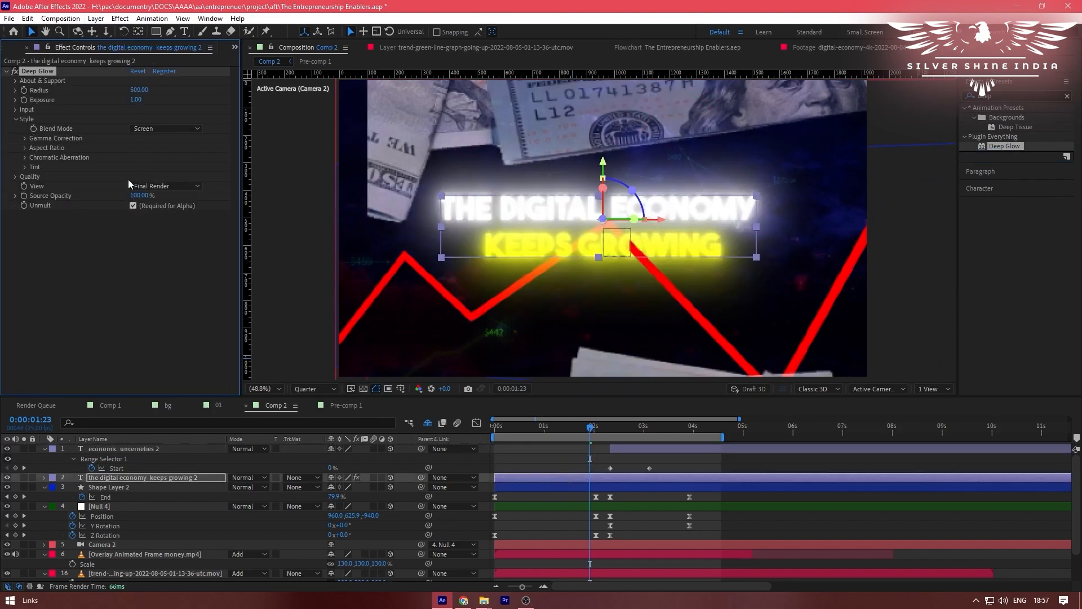
# - Set the title's Deep Glow radius to 50 and its exposure to 0.50
pyautogui.click(144, 89)
pyautogui.write('50')
pyautogui.press('Return')
pyautogui.click(135, 100)
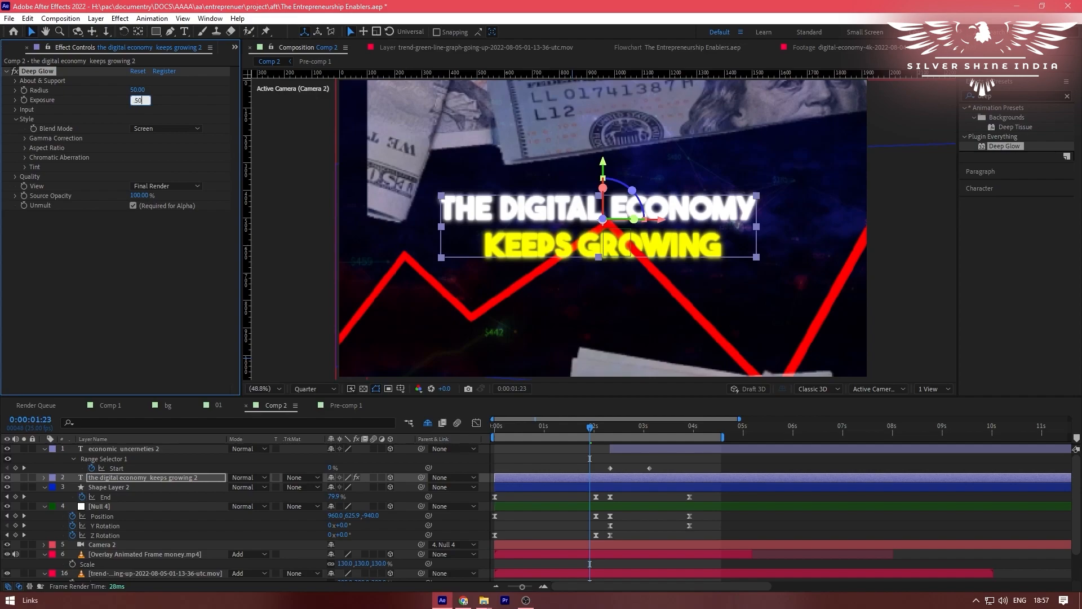
pyautogui.write('.50')
pyautogui.press('Return')
pyautogui.click(61, 285)
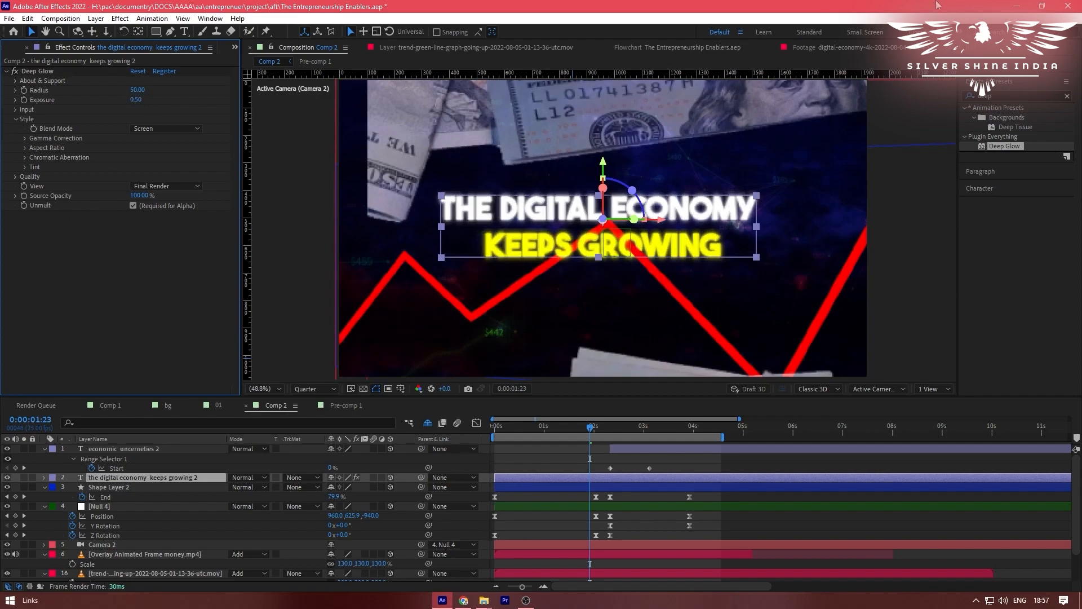
# - Find the Drop Shadow effect and apply it to the "the digital economy keeps growing 2" text layer
pyautogui.doubleClick(999, 93)
pyautogui.write('dr')
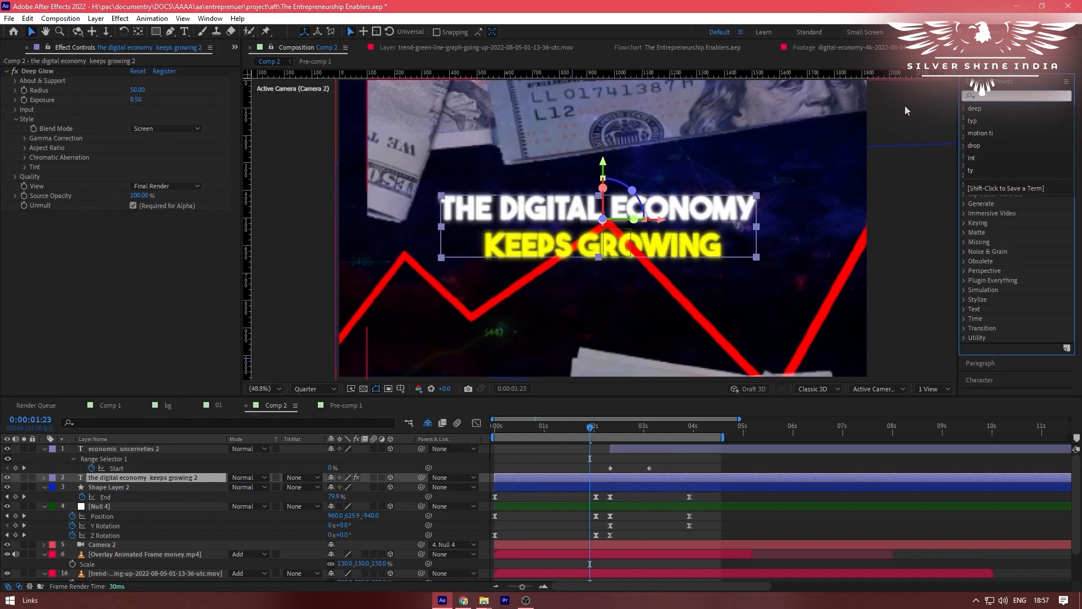
pyautogui.write('op')
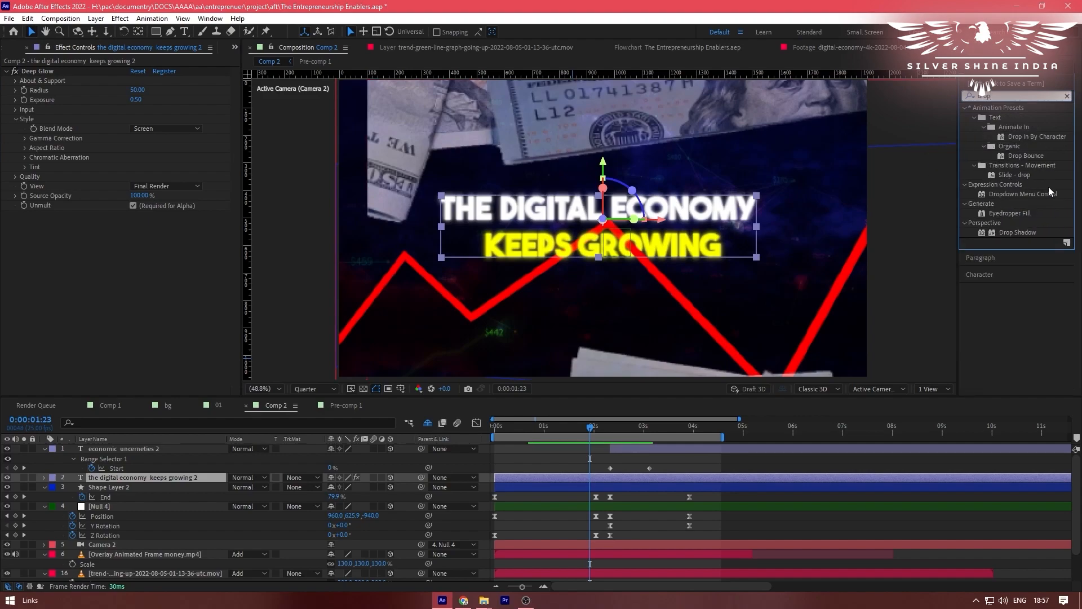
pyautogui.moveTo(1027, 229); pyautogui.dragTo(566, 475)
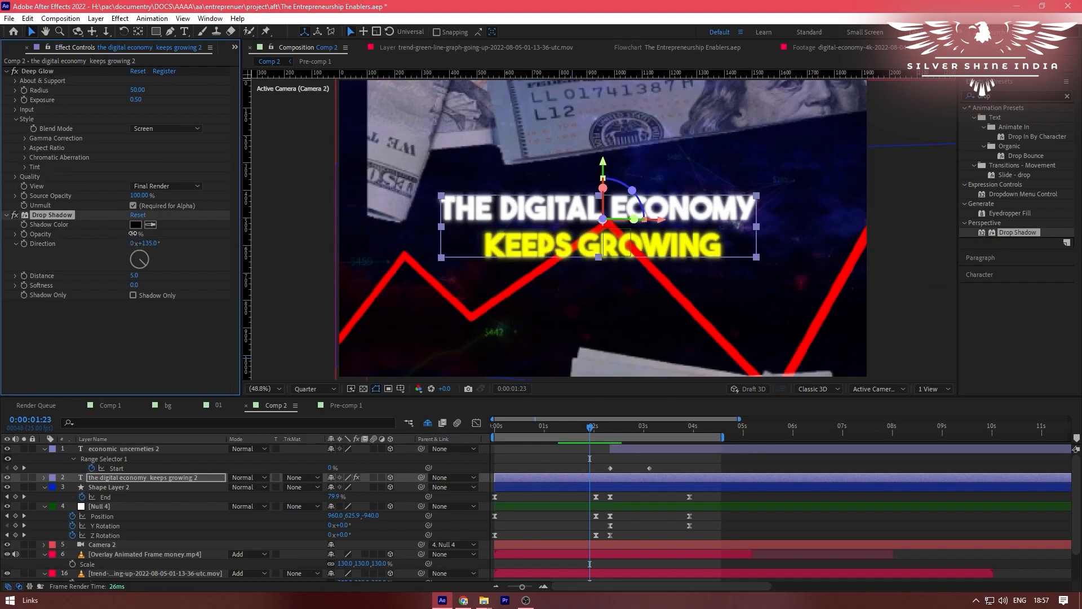
# - Set the title's Drop Shadow opacity to 100%, its distance to 15 and its softness to 20
pyautogui.moveTo(136, 235); pyautogui.dragTo(172, 232)
pyautogui.click(138, 275)
pyautogui.write('15')
pyautogui.press('Tab')
pyautogui.write('20')
pyautogui.press('Return')
pyautogui.click(137, 330)
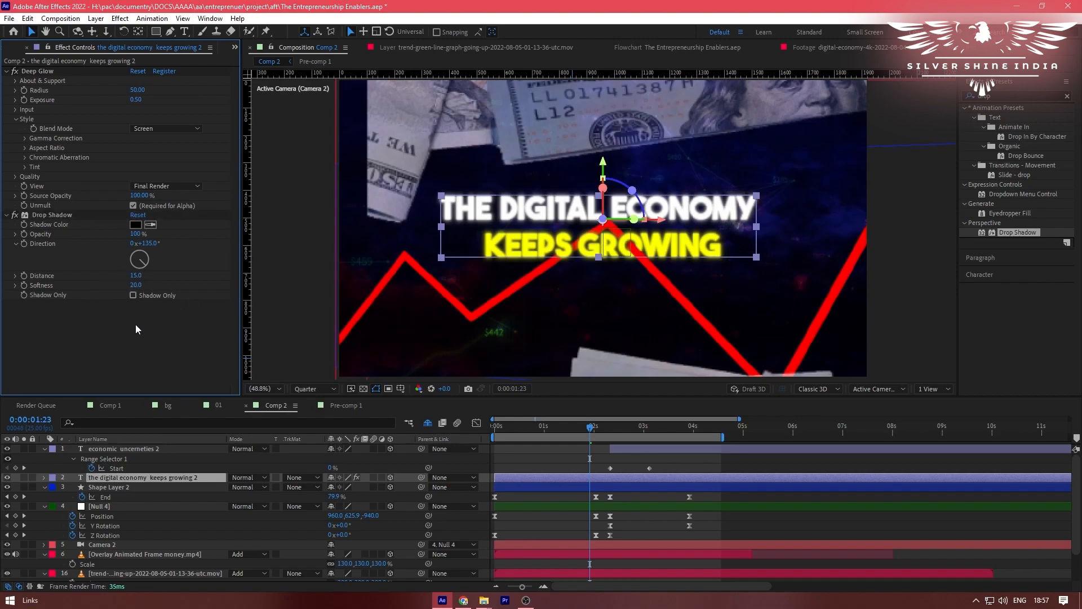
# - Copy the title's Deep Glow and Drop Shadow to the "economic uncerneties 2" layer and raise that text above the bills at 0:00:03:20
pyautogui.click(63, 216)
pyautogui.keyDown('ctrl'); pyautogui.click(61, 70); pyautogui.keyUp('ctrl')
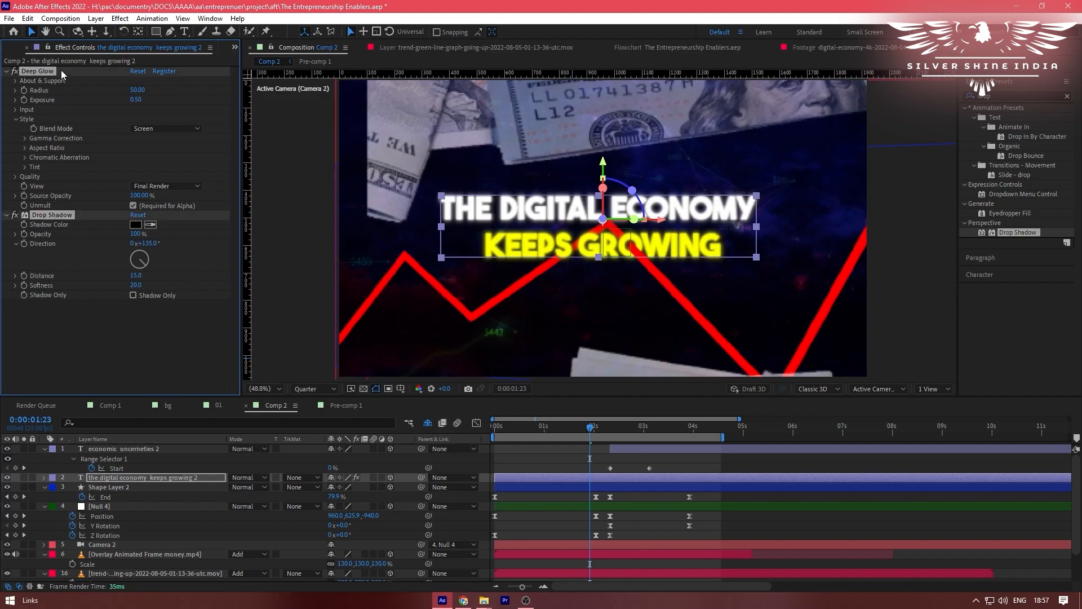
pyautogui.click(649, 448)
pyautogui.hotkey('ctrl', 'v')
pyautogui.moveTo(590, 427); pyautogui.dragTo(684, 425)
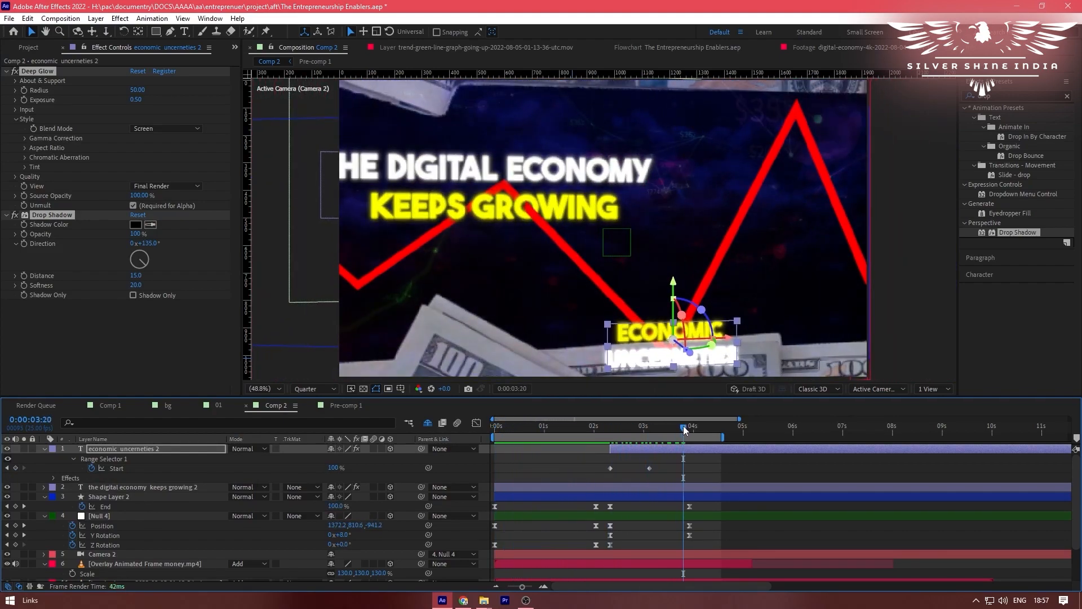
pyautogui.moveTo(674, 290); pyautogui.dragTo(672, 264)
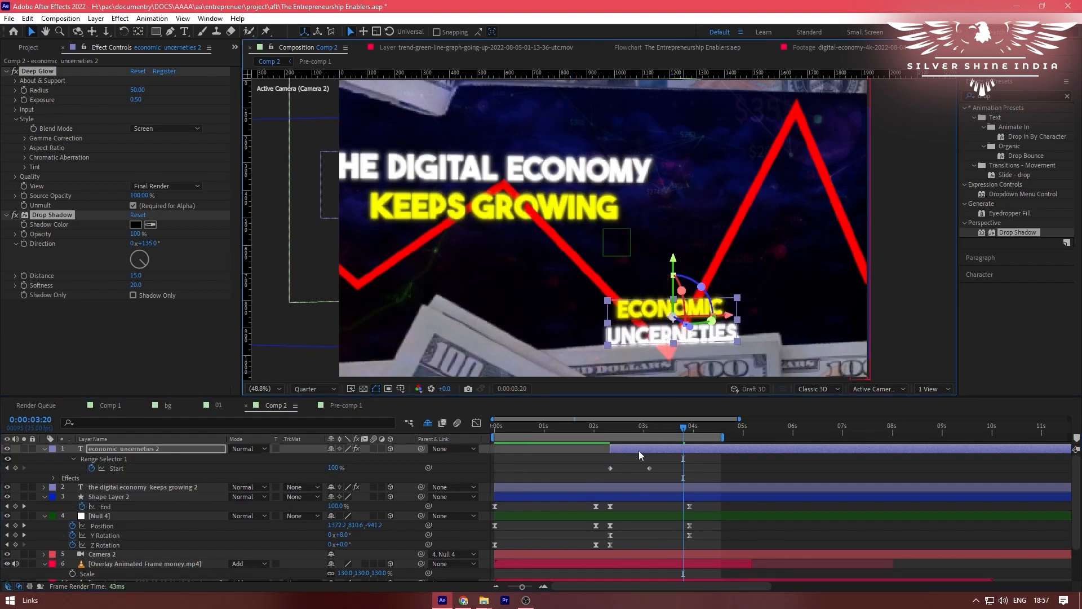
# - Shift the money overlay left to about X 1066 and play the animation from the start to check its framing
pyautogui.moveTo(610, 428); pyautogui.dragTo(582, 434)
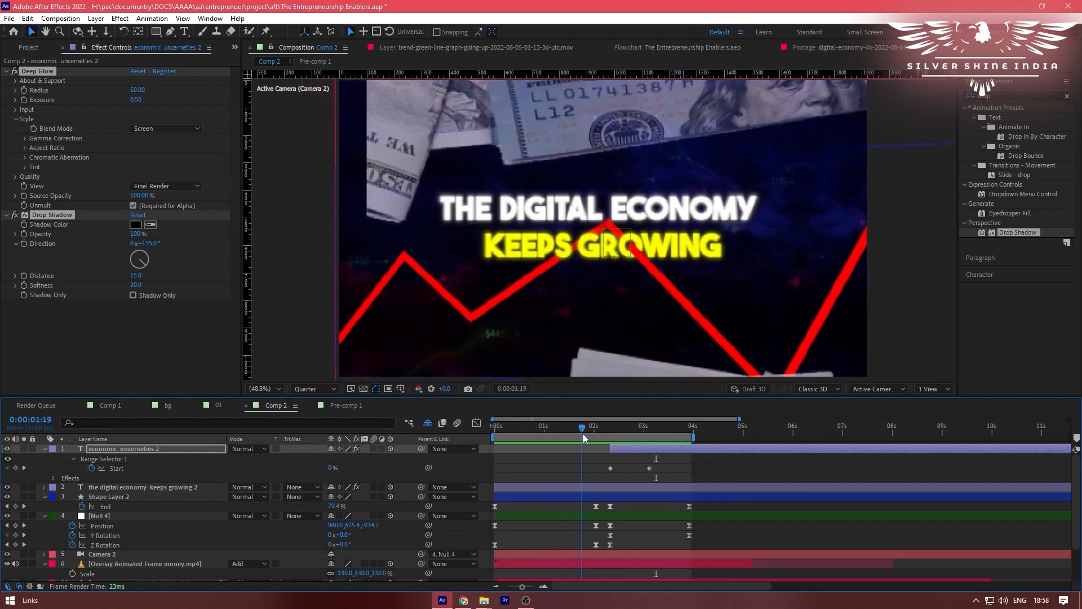
pyautogui.click(564, 562)
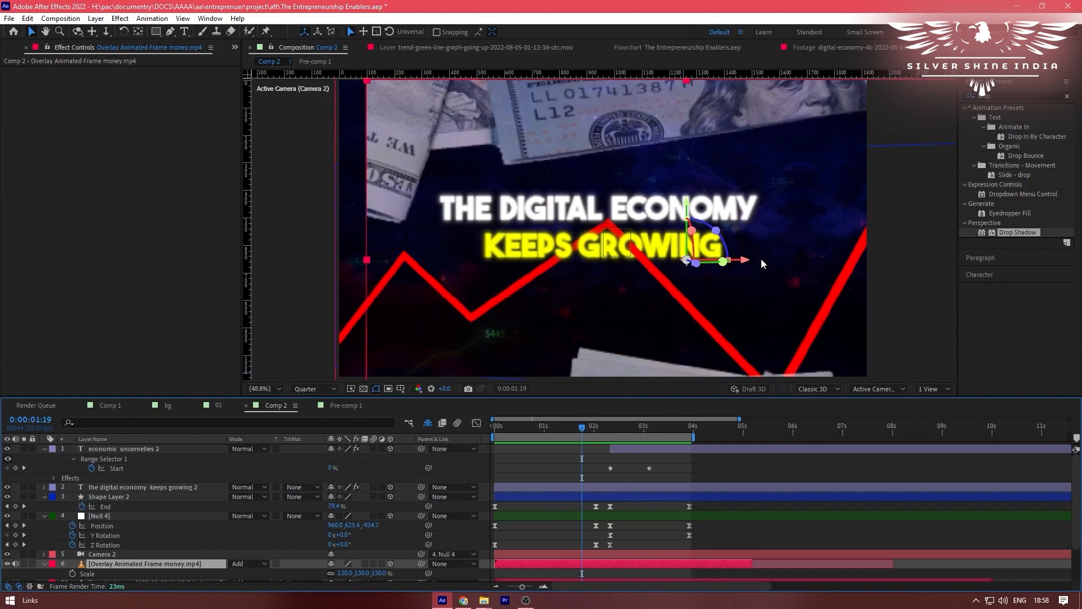
pyautogui.moveTo(744, 260); pyautogui.dragTo(671, 309)
pyautogui.moveTo(535, 436); pyautogui.dragTo(481, 425)
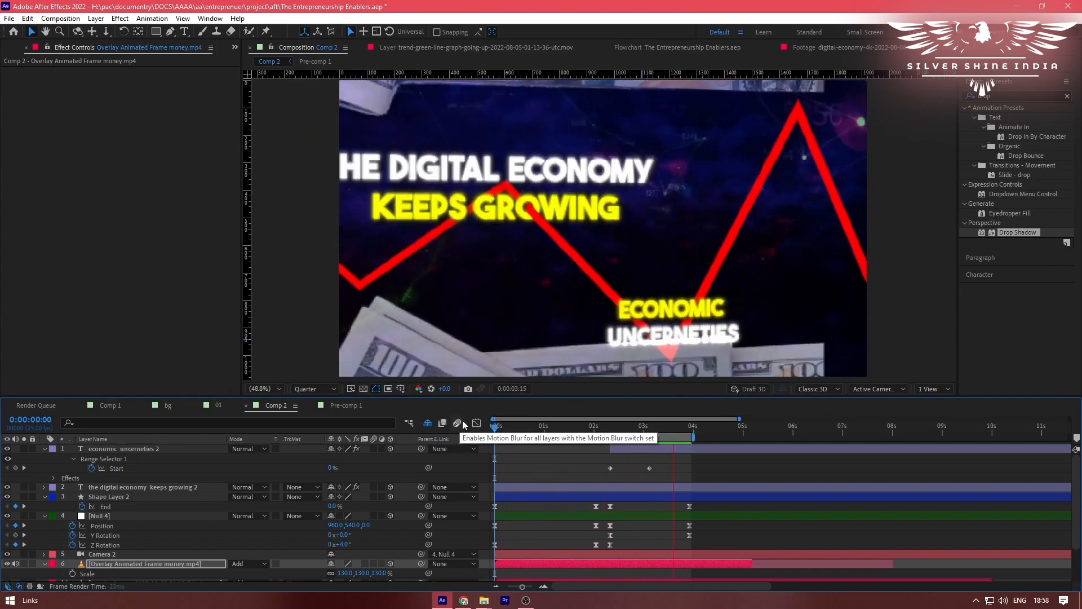
pyautogui.press('space')
# - Keyframe the money overlay's position at 0:00:02:08 and move it to about X 1313 at 0:00:03:23
pyautogui.moveTo(606, 427)
pyautogui.mouseDown()
pyautogui.moveTo(675, 432)
pyautogui.moveTo(608, 434)
pyautogui.mouseUp()
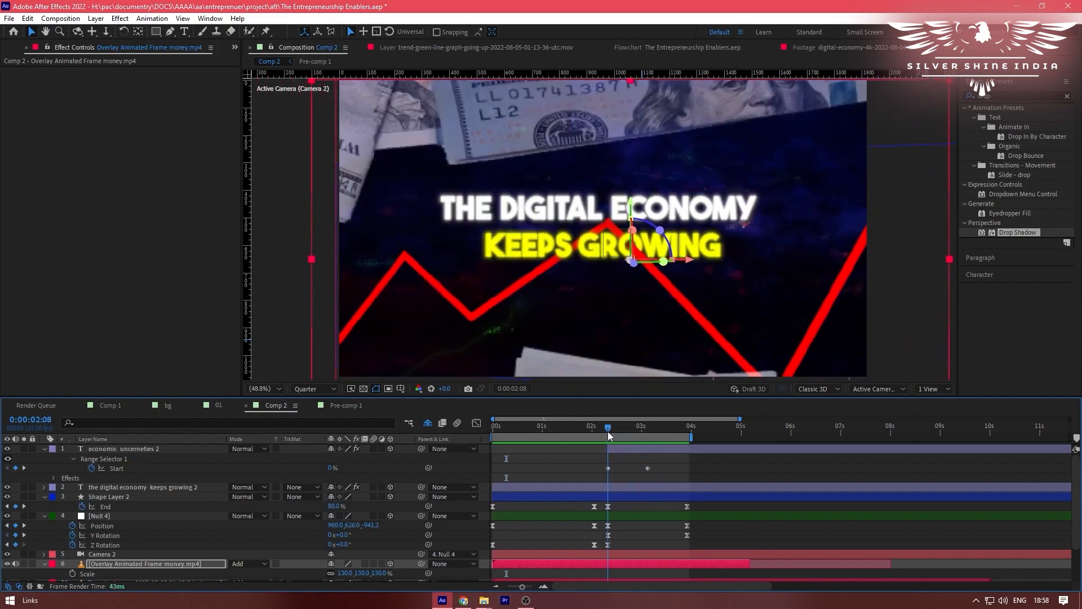
pyautogui.click(616, 564)
pyautogui.press('p')
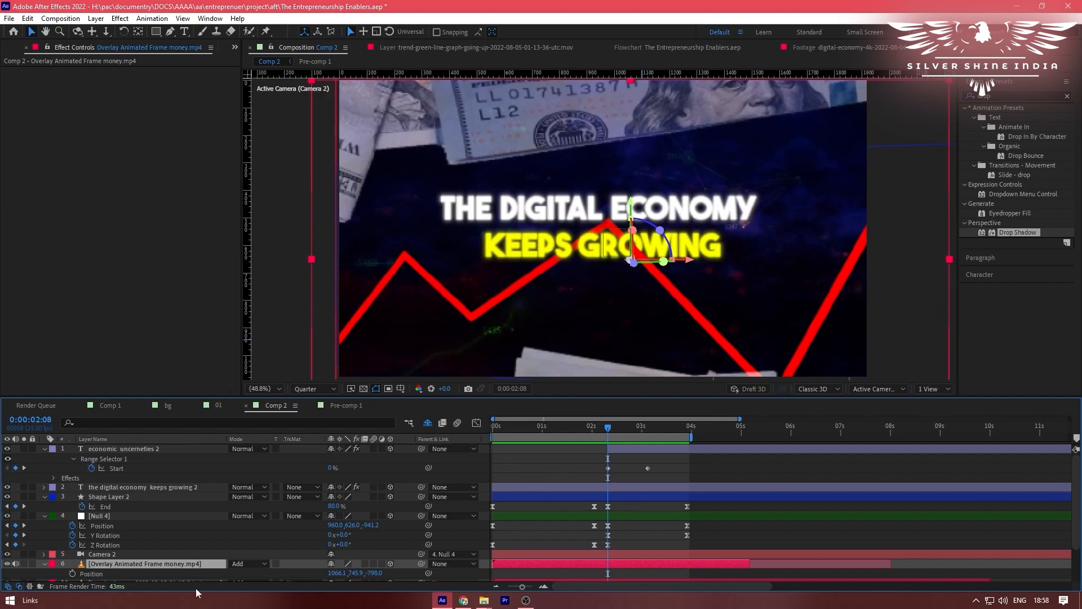
pyautogui.click(72, 574)
pyautogui.moveTo(621, 424); pyautogui.dragTo(689, 431)
pyautogui.moveTo(336, 573); pyautogui.dragTo(476, 575)
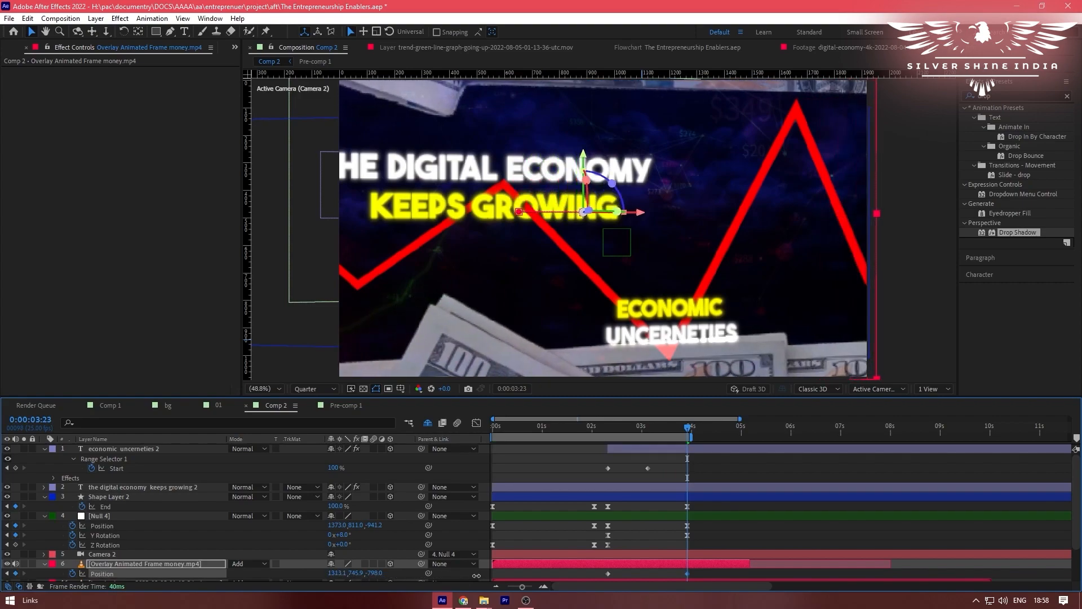
# - Easy-ease the overlay's position keyframes with a speed curve that peaks early and decelerates slowly, and play the animation from the start
pyautogui.click(649, 573)
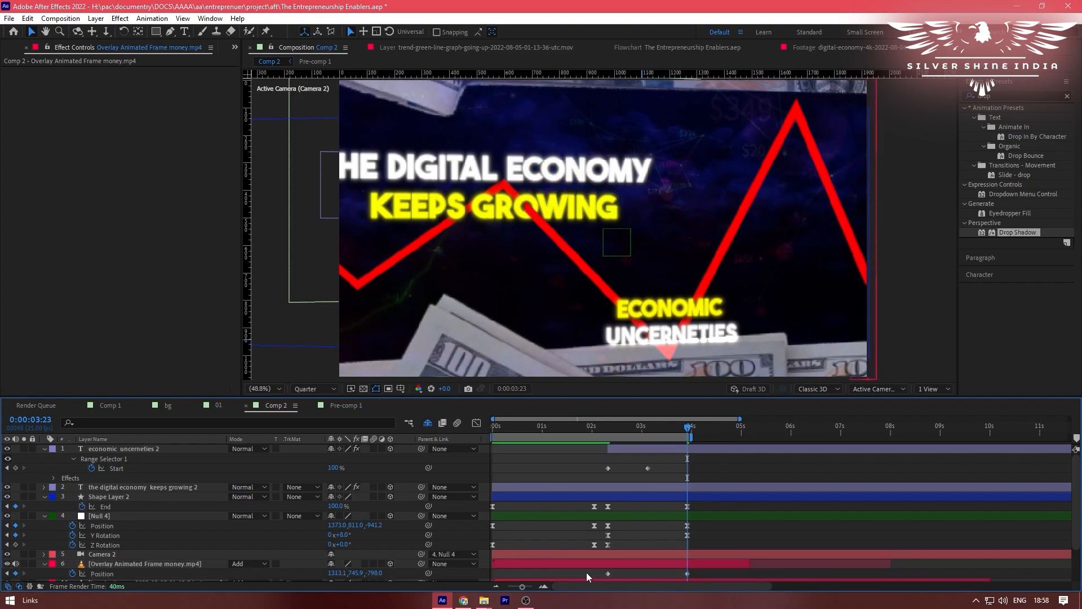
pyautogui.click(477, 572)
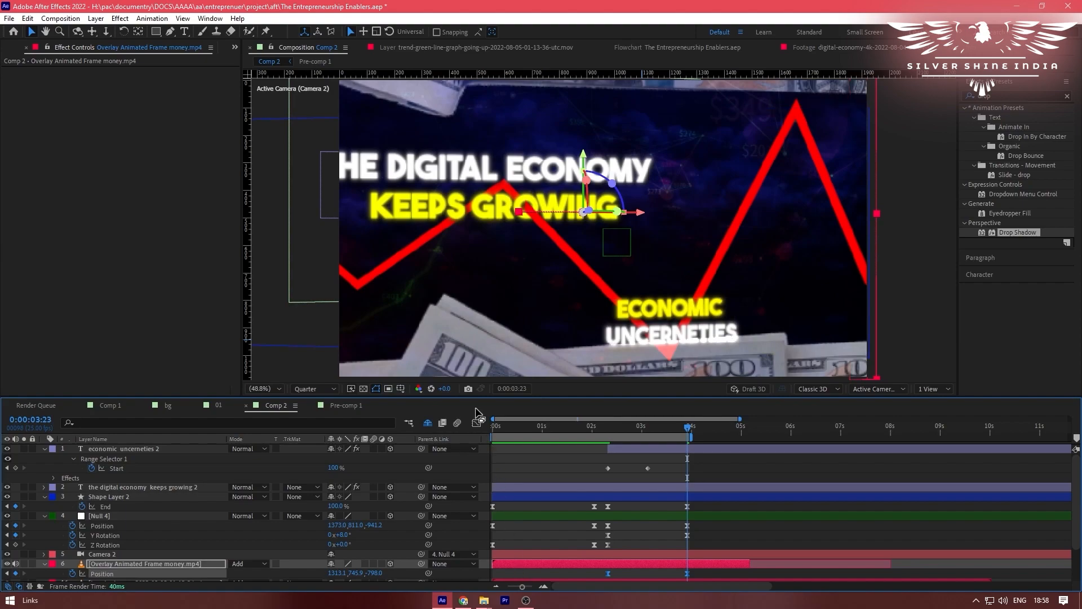
pyautogui.click(477, 422)
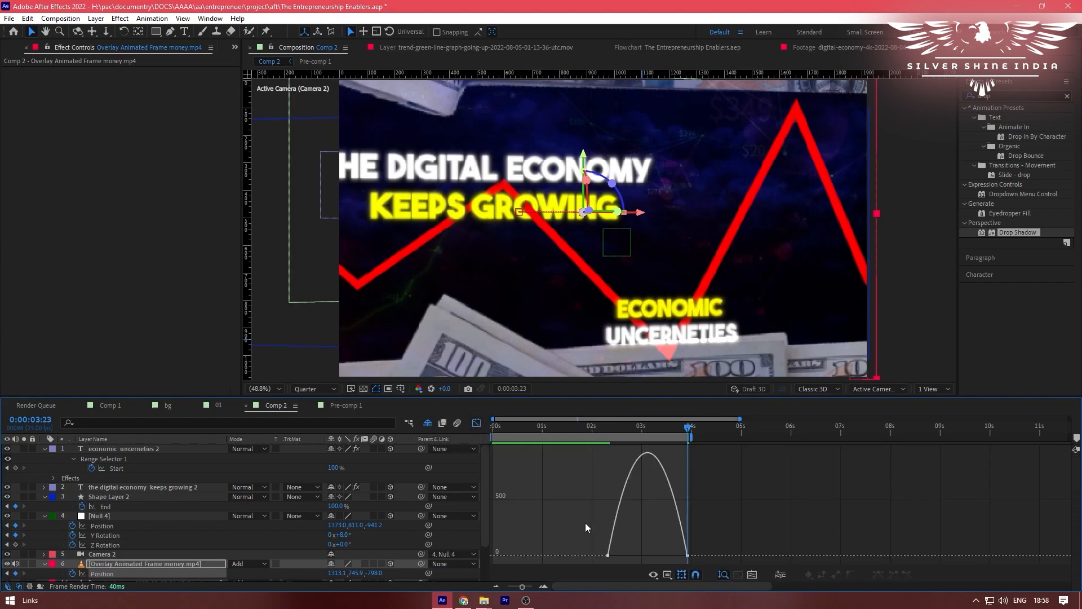
pyautogui.click(688, 556)
pyautogui.moveTo(660, 555); pyautogui.dragTo(624, 558)
pyautogui.click(610, 431)
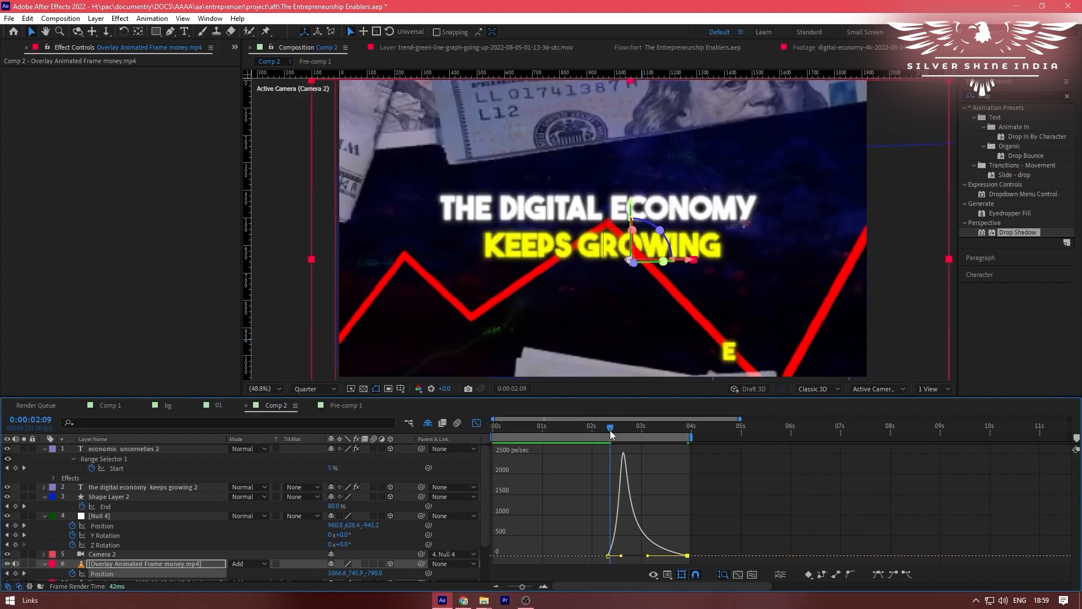
pyautogui.moveTo(610, 431); pyautogui.dragTo(396, 435)
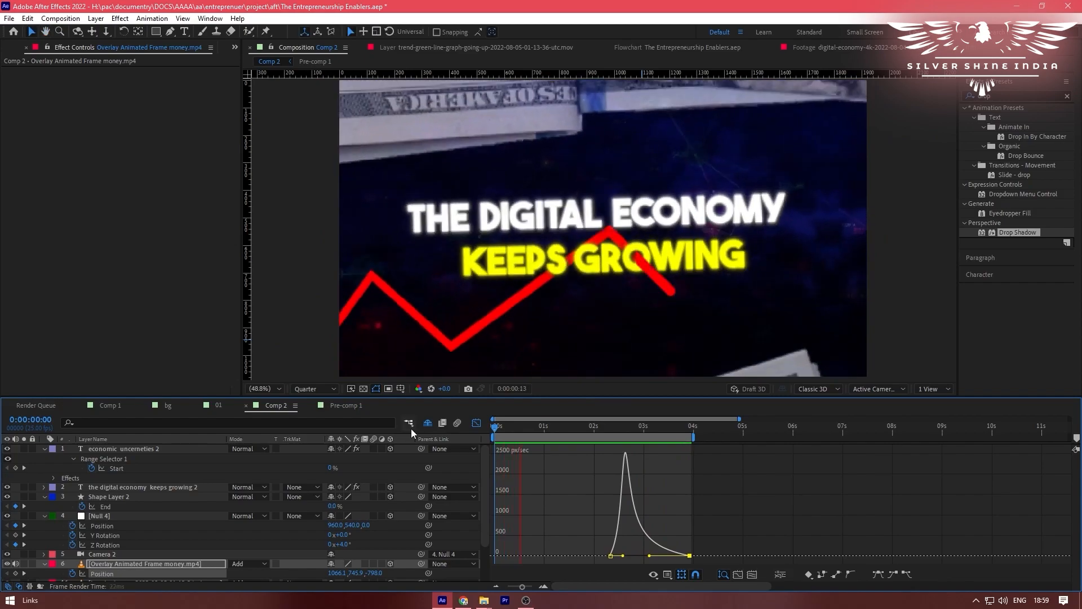